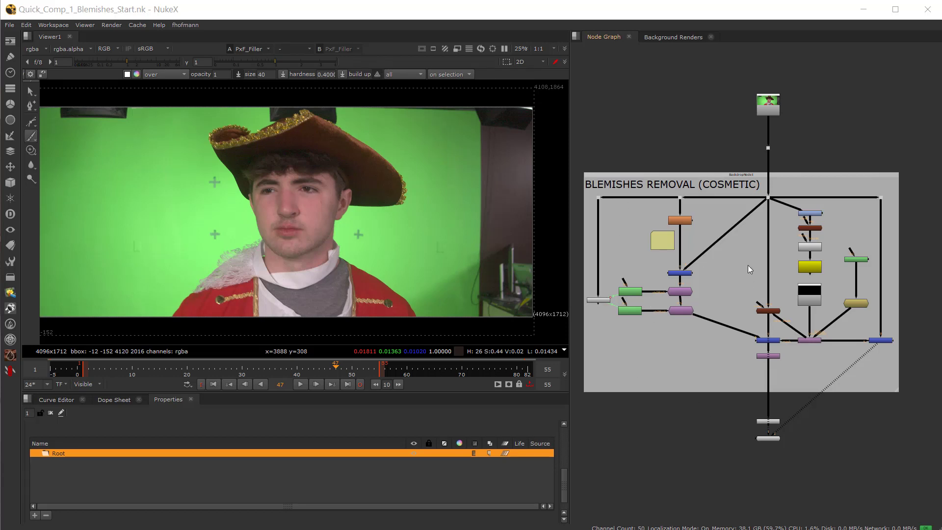
Show the Pirate source footage from the Read node above the backdrop in the viewer and play it
{"action": "scroll", "coordinate": [783, 304], "scroll_direction": "up", "scroll_amount": 5}
{"action": "scroll", "coordinate": [718, 329], "scroll_direction": "down", "scroll_amount": 6}
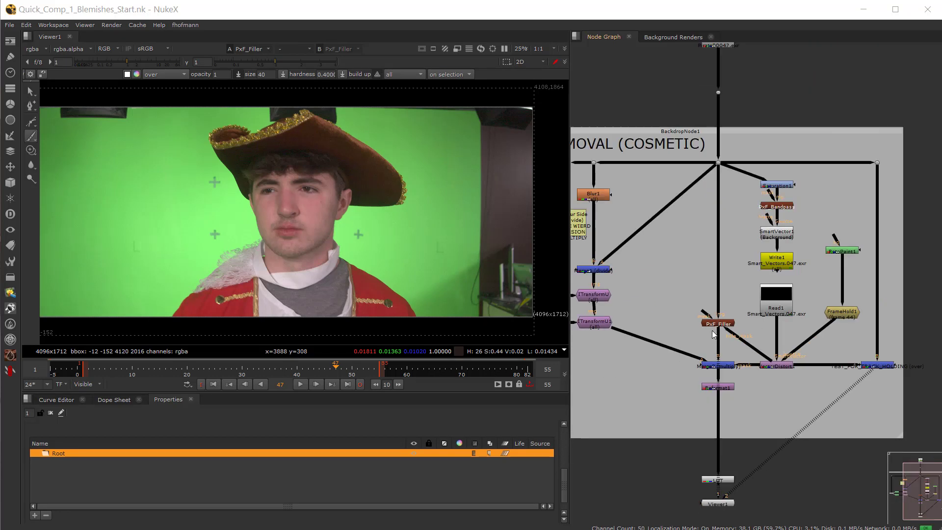
{"action": "left_click_drag", "start_coordinate": [757, 318], "coordinate": [759, 319]}
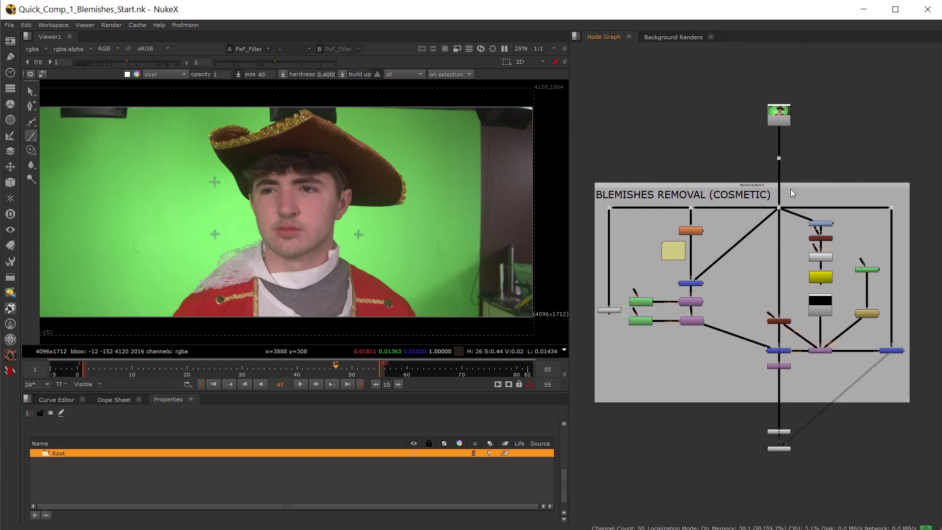
{"action": "left_click", "coordinate": [782, 117]}
{"action": "scroll", "coordinate": [783, 118], "scroll_direction": "up", "scroll_amount": 3}
{"action": "scroll", "coordinate": [782, 112], "scroll_direction": "up", "scroll_amount": 3}
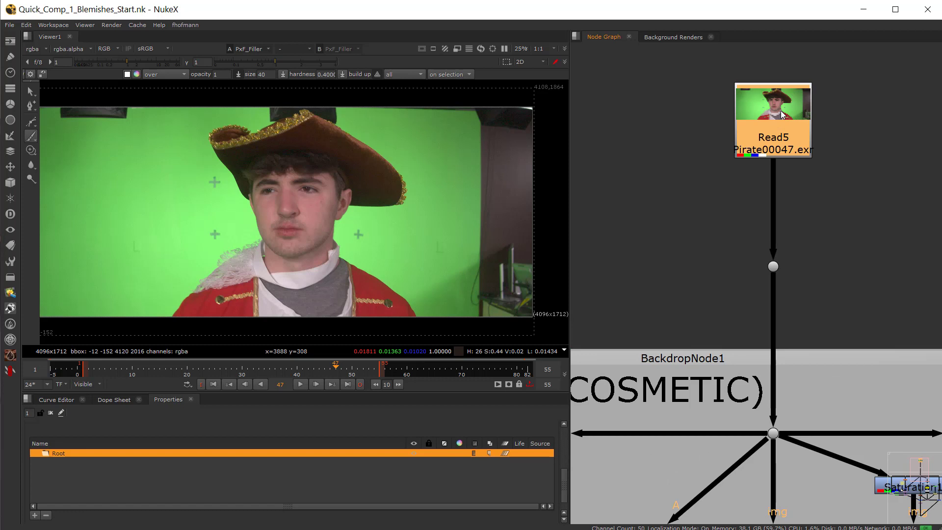
{"action": "key", "text": "1"}
{"action": "left_click", "coordinate": [719, 126]}
{"action": "left_click", "coordinate": [281, 368]}
{"action": "left_click", "coordinate": [316, 384]}
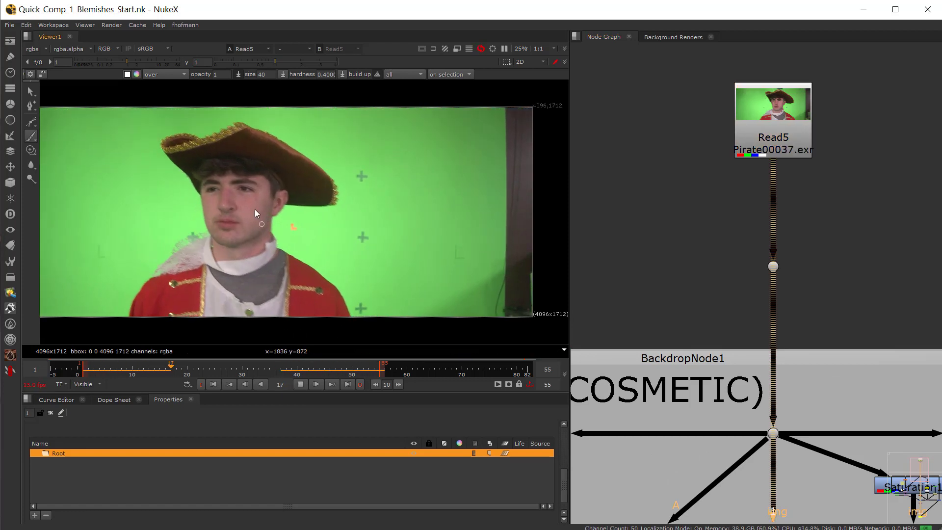
Stop playback, examine the actor's face up close and go to frame 44
{"action": "left_click", "coordinate": [301, 384]}
{"action": "scroll", "coordinate": [309, 240], "scroll_direction": "up", "scroll_amount": 5}
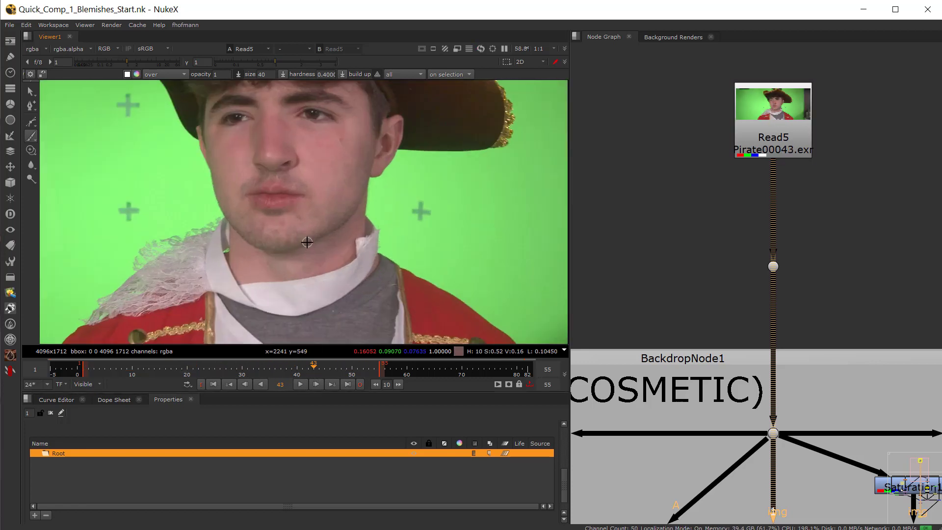
{"action": "left_click", "coordinate": [319, 371]}
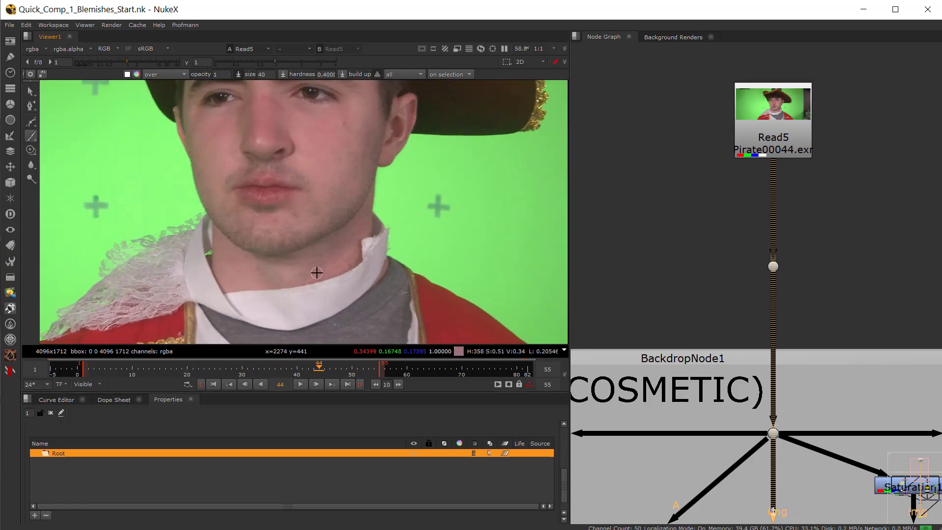
Open the properties of the FrameHold and VectorDistort nodes to check their reference frame settings
{"action": "scroll", "coordinate": [310, 294], "scroll_direction": "down", "scroll_amount": 2}
{"action": "scroll", "coordinate": [644, 390], "scroll_direction": "down", "scroll_amount": 3}
{"action": "left_click_drag", "start_coordinate": [643, 390], "coordinate": [660, 210]}
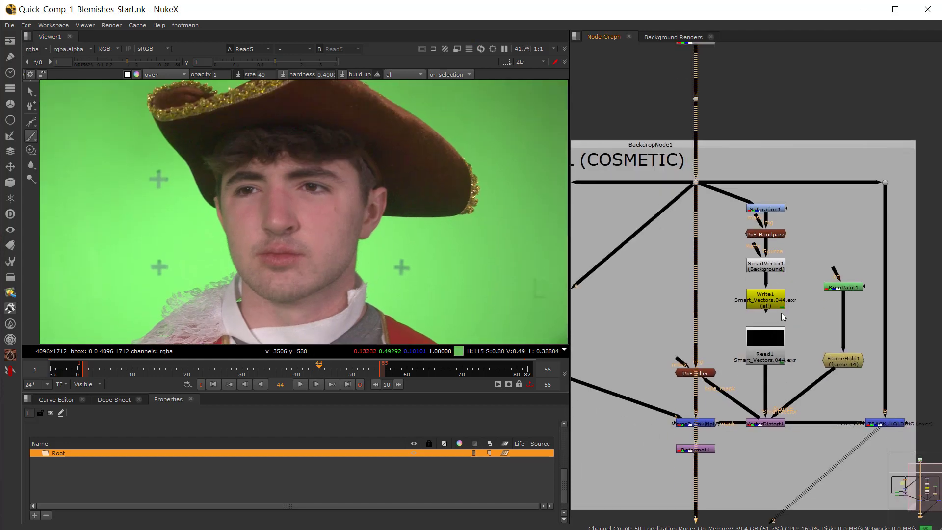
{"action": "scroll", "coordinate": [873, 393], "scroll_direction": "up", "scroll_amount": 5}
{"action": "double_click", "coordinate": [768, 283]}
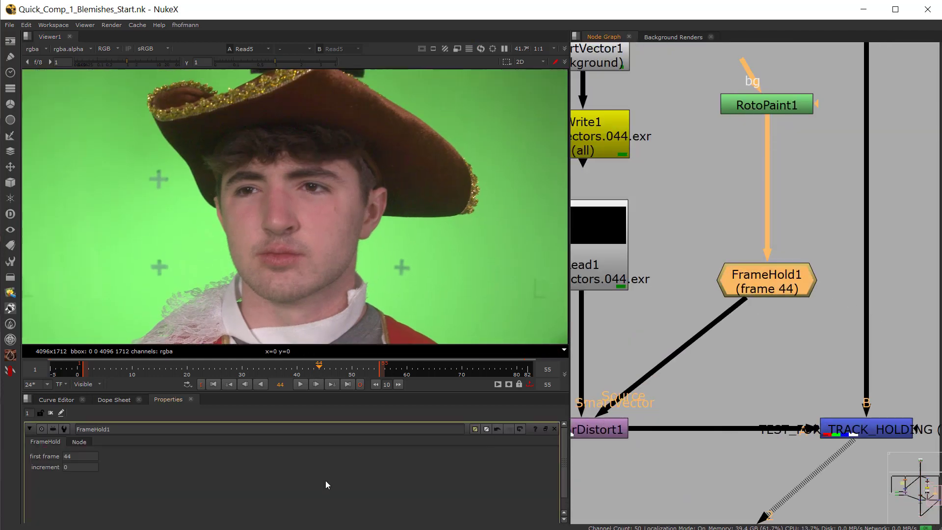
{"action": "left_click_drag", "start_coordinate": [657, 369], "coordinate": [789, 337]}
{"action": "double_click", "coordinate": [723, 401]}
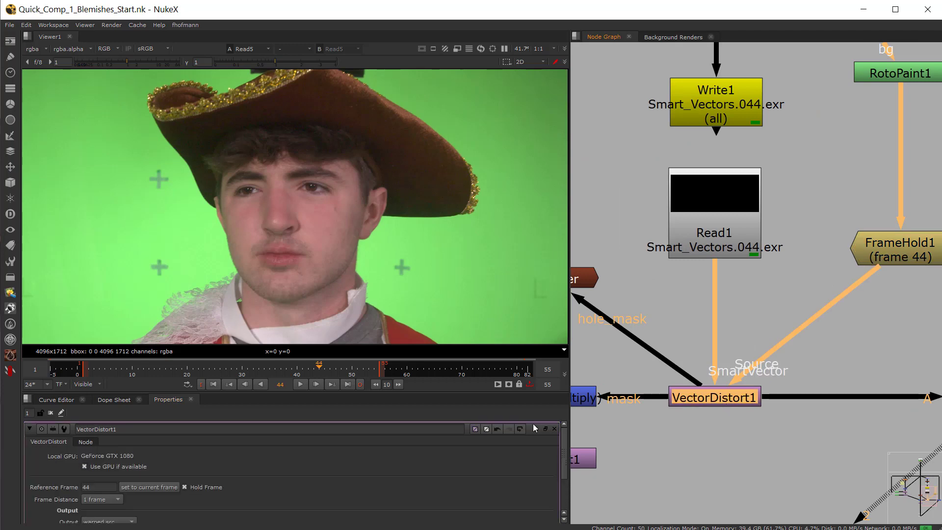
Show the PxF_Bandpass output on the face in the viewer and open that node's properties
{"action": "scroll", "coordinate": [690, 317], "scroll_direction": "down", "scroll_amount": 3}
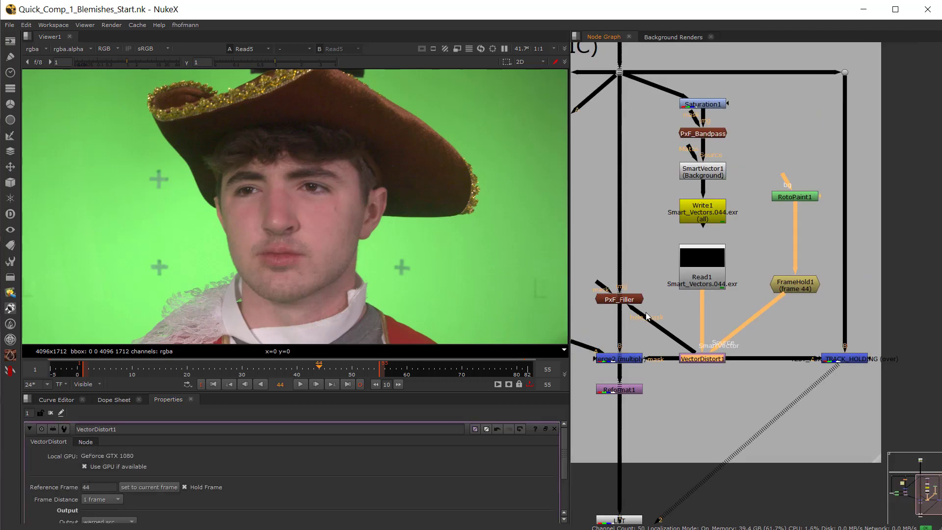
{"action": "left_click_drag", "start_coordinate": [643, 311], "coordinate": [692, 340]}
{"action": "left_click_drag", "start_coordinate": [739, 239], "coordinate": [741, 288]}
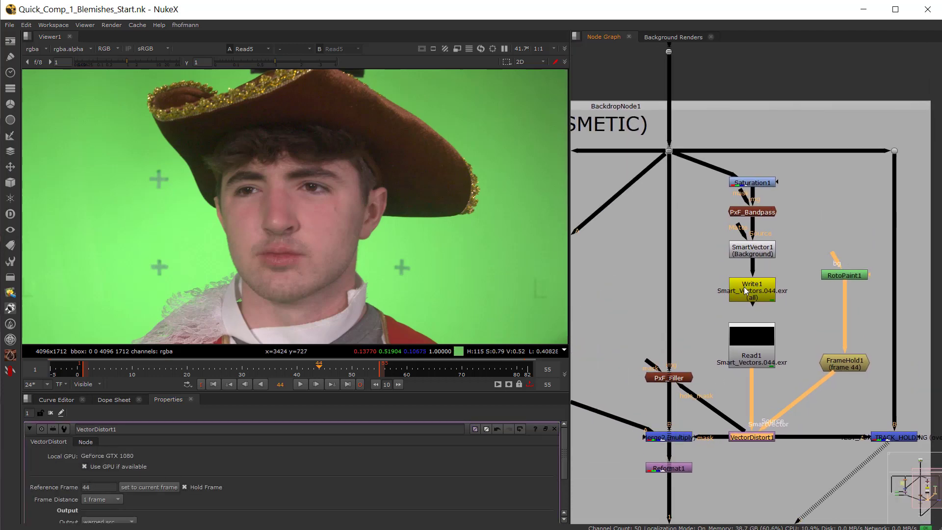
{"action": "scroll", "coordinate": [713, 182], "scroll_direction": "up", "scroll_amount": 4}
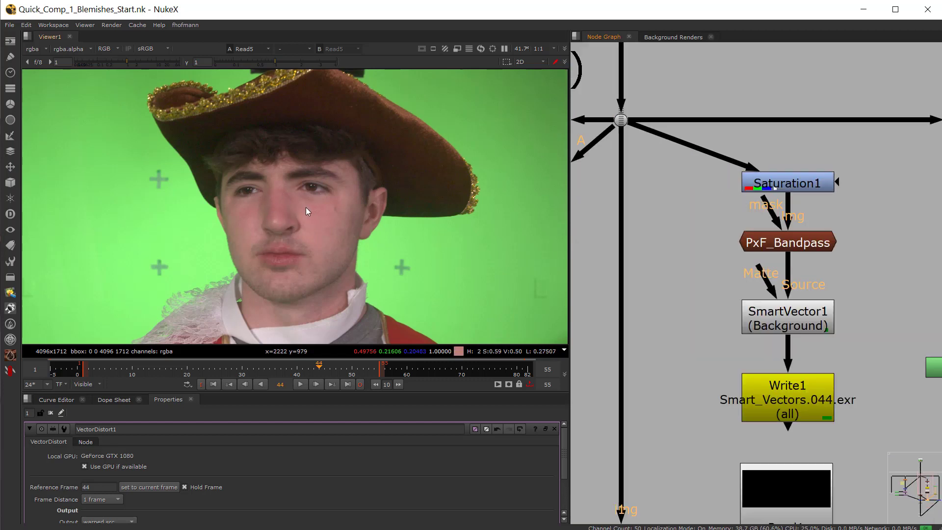
{"action": "scroll", "coordinate": [269, 210], "scroll_direction": "up", "scroll_amount": 3}
{"action": "left_click", "coordinate": [785, 185]}
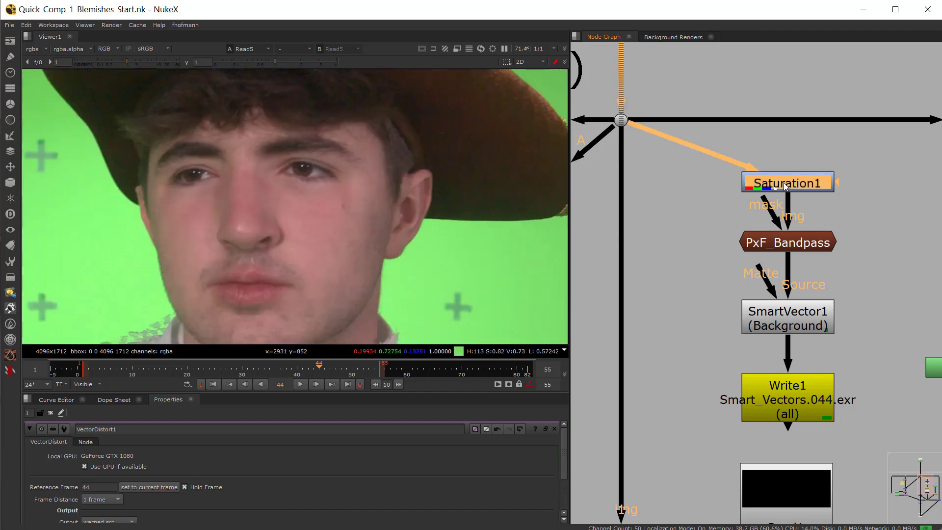
{"action": "left_click", "coordinate": [789, 249]}
{"action": "key", "text": "1"}
{"action": "double_click", "coordinate": [790, 245]}
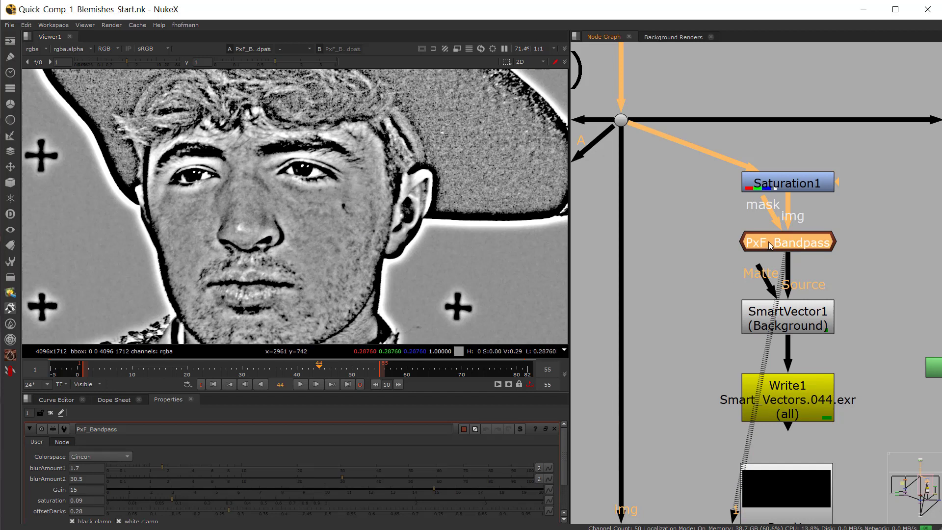
Disable the Saturation node to compare the bandpass result without it, and enable it again
{"action": "left_click", "coordinate": [798, 186]}
{"action": "key", "text": "d"}
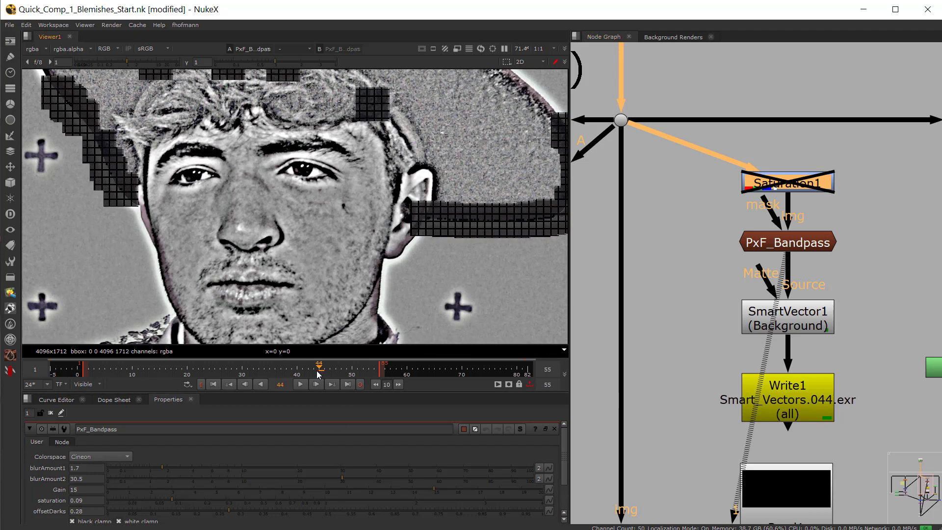
{"action": "left_click_drag", "start_coordinate": [316, 372], "coordinate": [319, 372]}
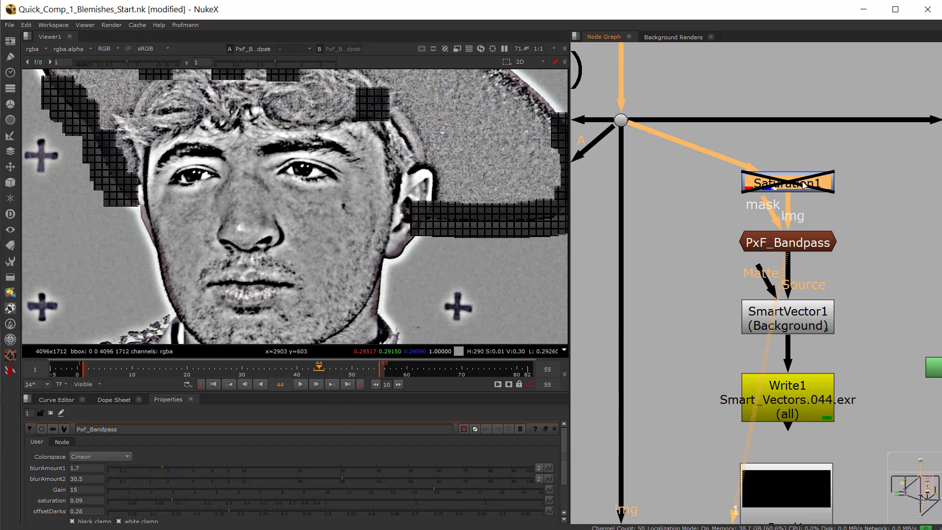
{"action": "key", "text": "d"}
{"action": "left_click", "coordinate": [681, 220]}
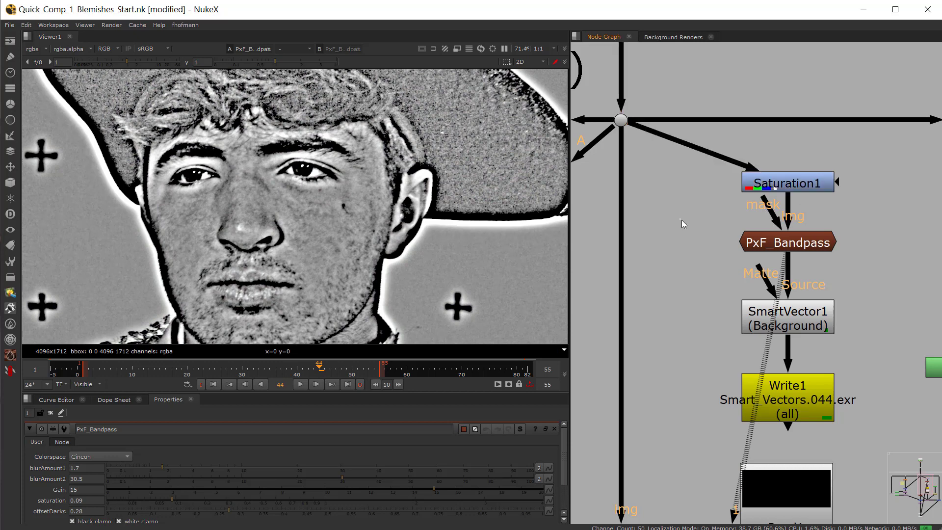
Open the SmartVector node's properties and show its output in the viewer
{"action": "left_click", "coordinate": [791, 249]}
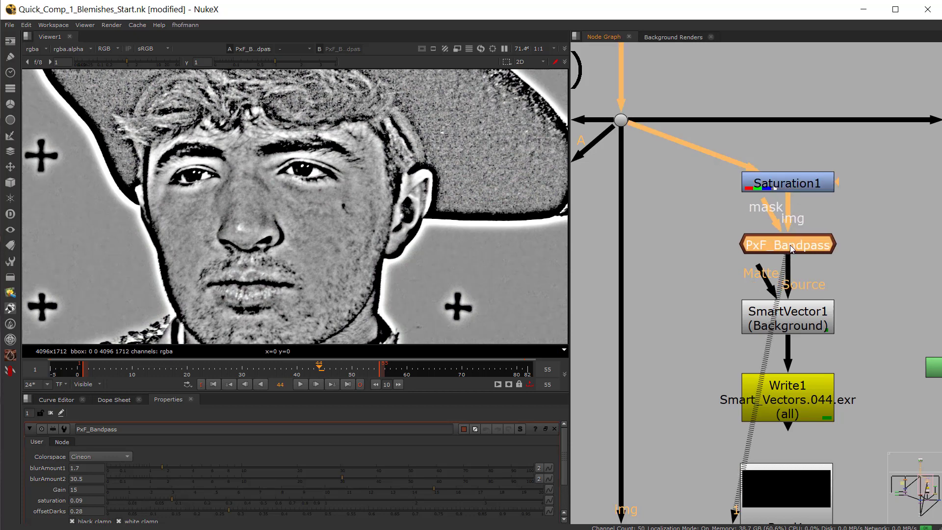
{"action": "left_click", "coordinate": [801, 320]}
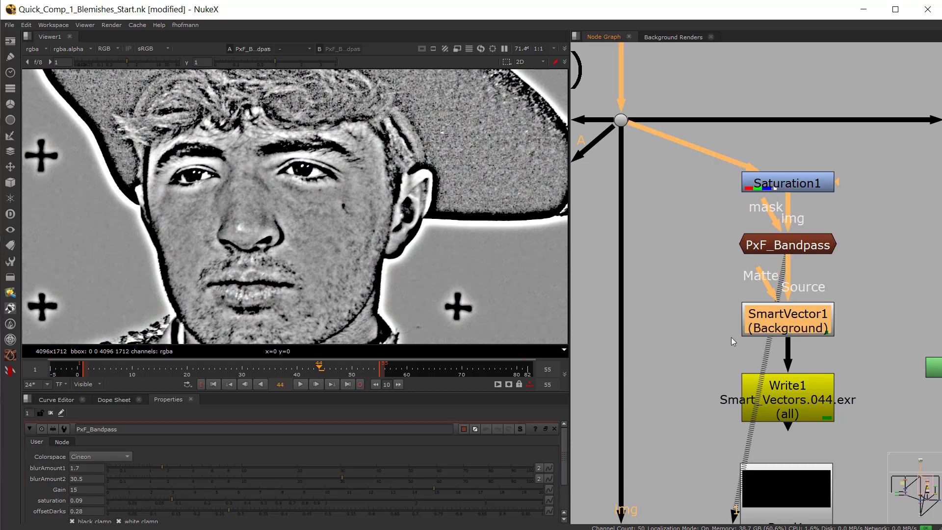
{"action": "double_click", "coordinate": [795, 319]}
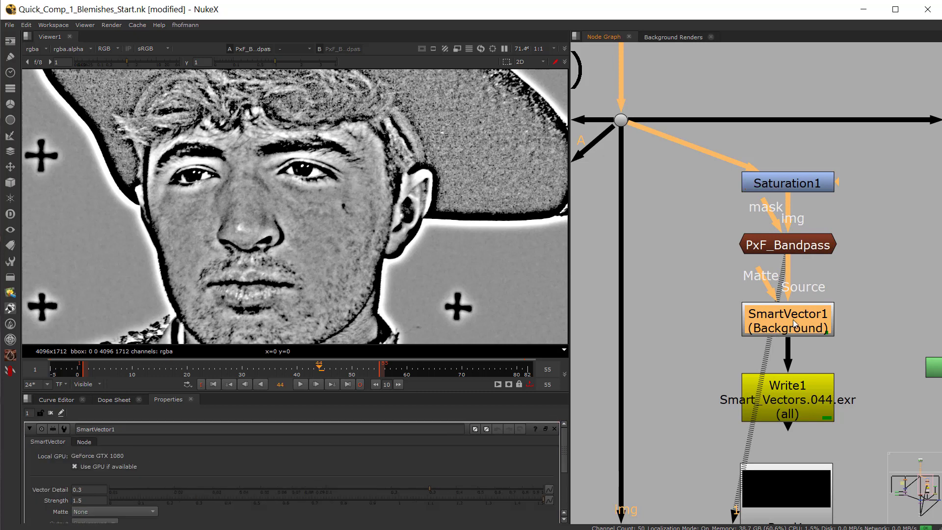
{"action": "key", "text": "1"}
{"action": "left_click", "coordinate": [715, 307]}
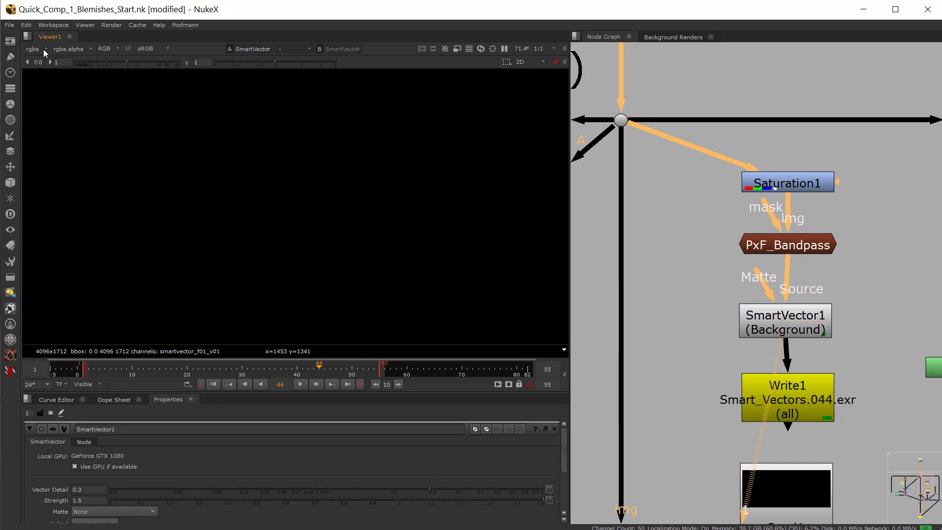
Display the SmartVector node's smartvector_f01_v01 layer in the viewer, and switch the display back to rgba
{"action": "left_click", "coordinate": [44, 49]}
{"action": "left_click", "coordinate": [186, 132]}
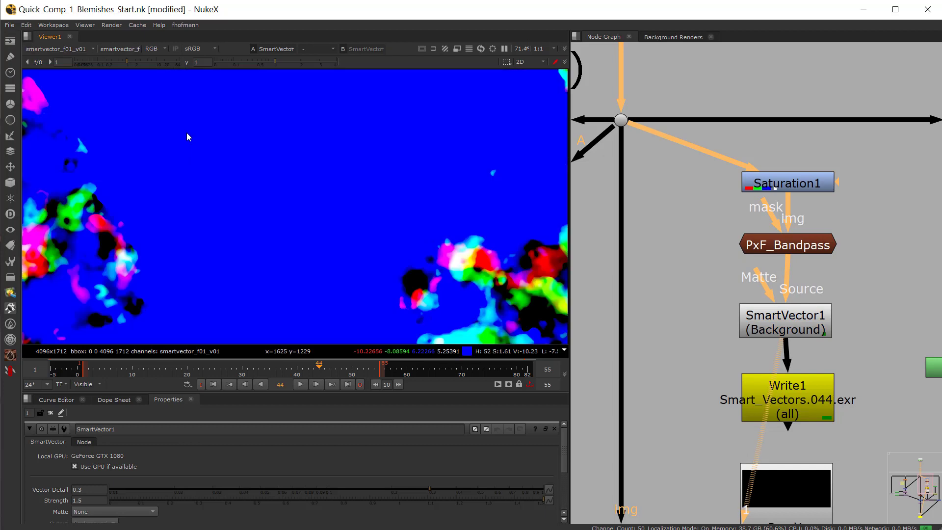
{"action": "left_click", "coordinate": [58, 49]}
{"action": "left_click", "coordinate": [65, 80]}
{"action": "left_click_drag", "start_coordinate": [763, 325], "coordinate": [766, 324]}
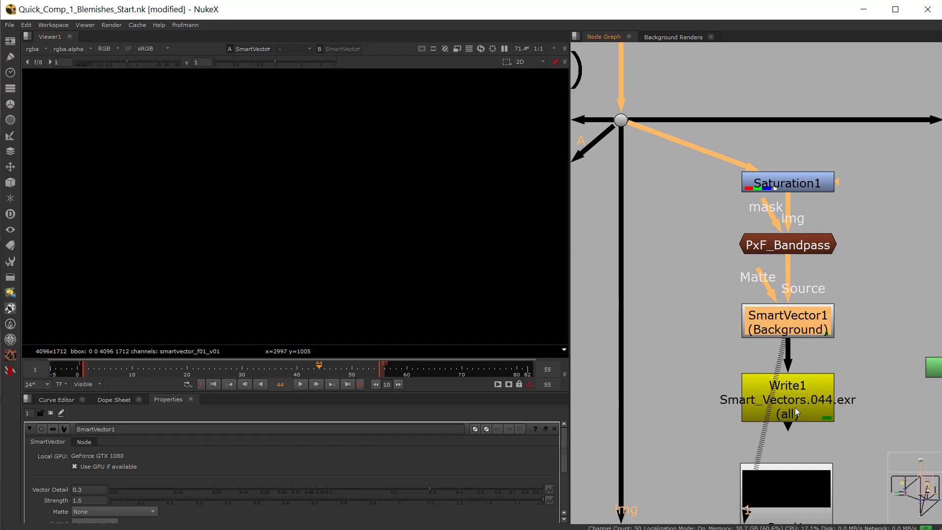
Open the properties of the Write node that renders the smart vectors and show its output in the viewer
{"action": "double_click", "coordinate": [796, 412]}
{"action": "key", "text": "1"}
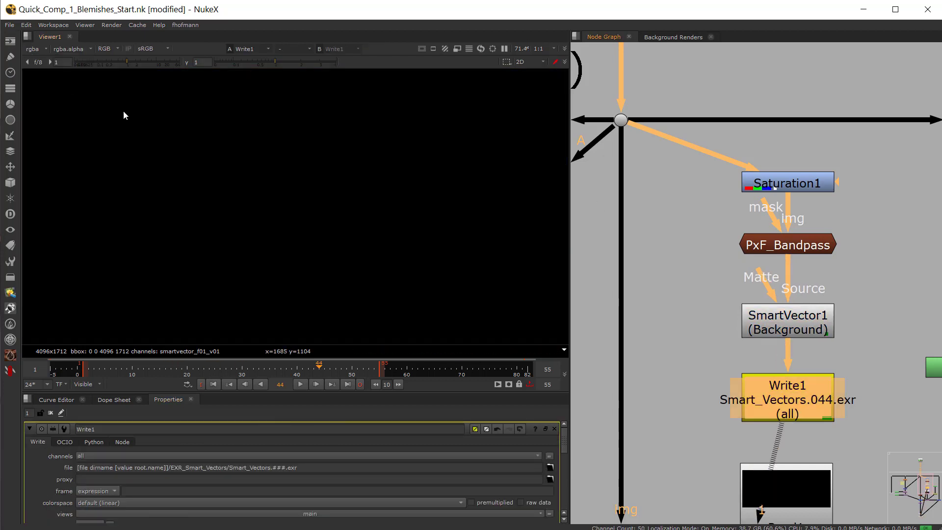
{"action": "scroll", "coordinate": [644, 290], "scroll_direction": "down", "scroll_amount": 5}
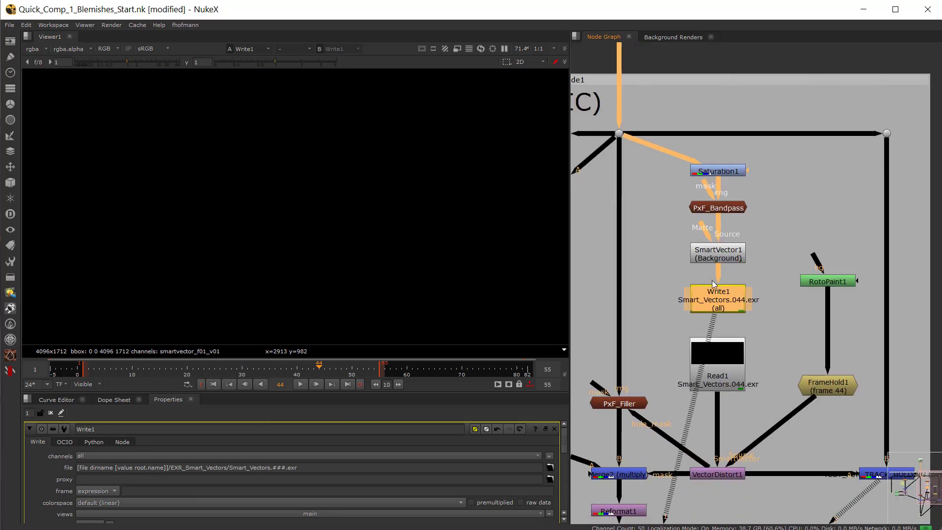
{"action": "scroll", "coordinate": [712, 283], "scroll_direction": "up", "scroll_amount": 3}
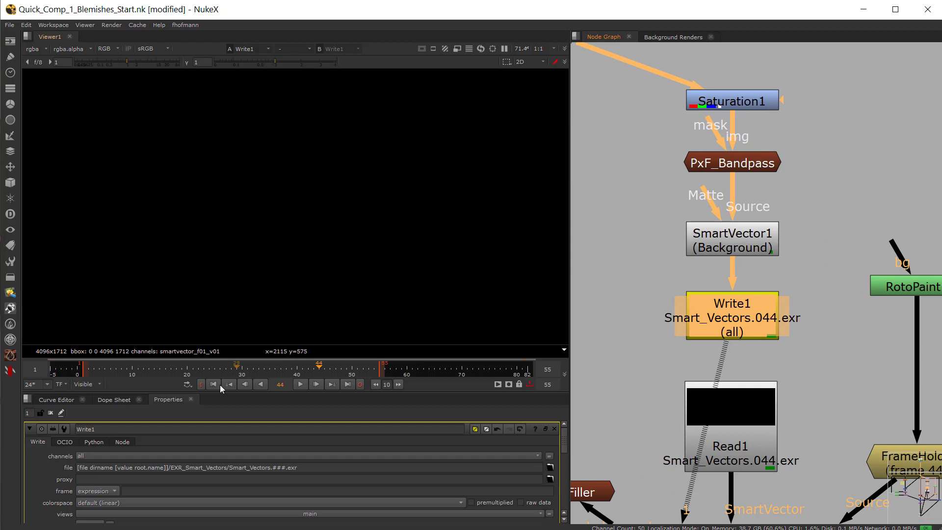
Examine the file settings of the smart-vector Read node and the EXR options of the Write node
{"action": "double_click", "coordinate": [741, 425]}
{"action": "left_click_drag", "start_coordinate": [740, 425], "coordinate": [746, 319]}
{"action": "scroll", "coordinate": [284, 474], "scroll_direction": "down", "scroll_amount": 5}
{"action": "scroll", "coordinate": [284, 474], "scroll_direction": "up", "scroll_amount": 3}
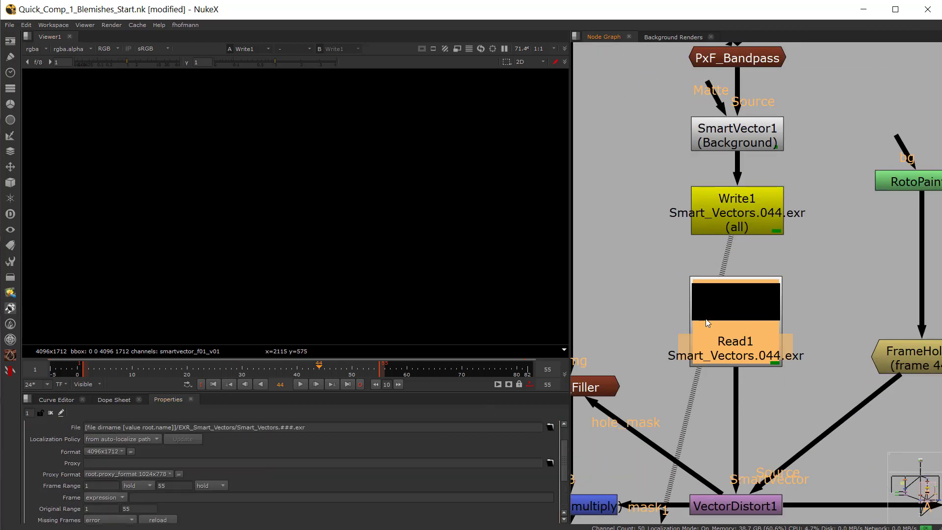
{"action": "double_click", "coordinate": [736, 219]}
{"action": "scroll", "coordinate": [138, 480], "scroll_direction": "down", "scroll_amount": 5}
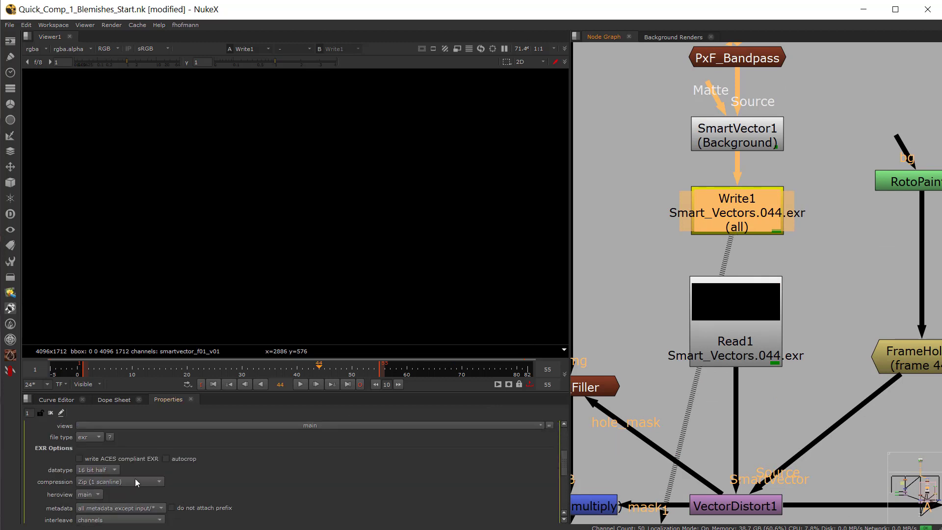
{"action": "scroll", "coordinate": [146, 489], "scroll_direction": "down", "scroll_amount": 2}
Inspect the rendered smartvector_f01_v01 layer from the Read node in the viewer, and return the display to rgba
{"action": "double_click", "coordinate": [717, 319]}
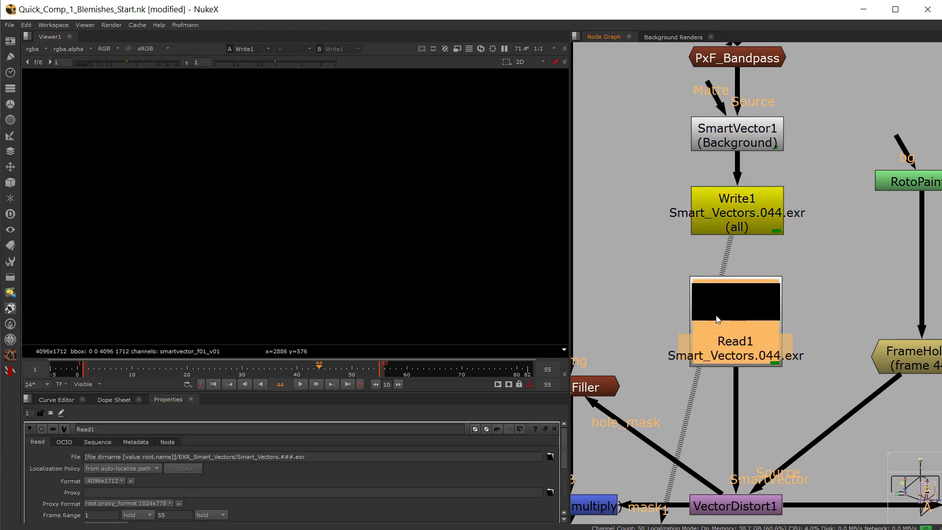
{"action": "key", "text": "1"}
{"action": "left_click", "coordinate": [753, 386]}
{"action": "left_click", "coordinate": [43, 49]}
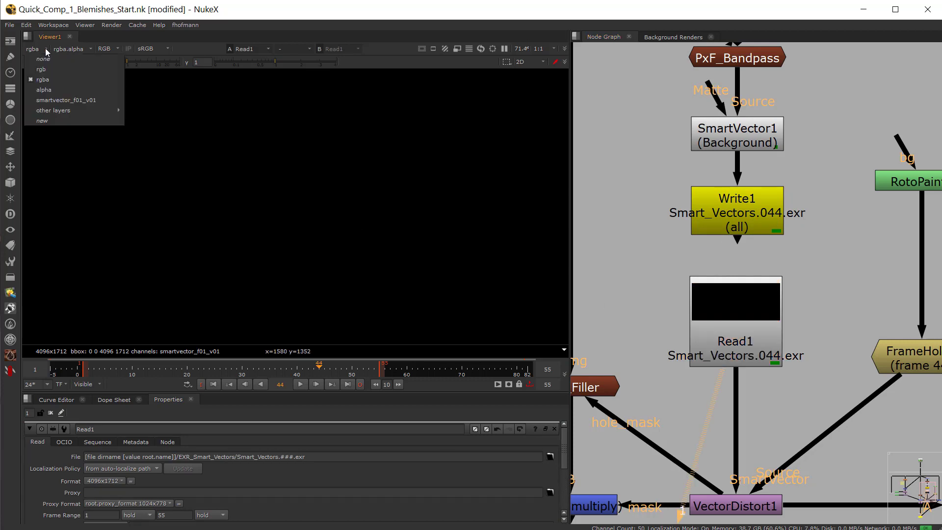
{"action": "left_click", "coordinate": [66, 99]}
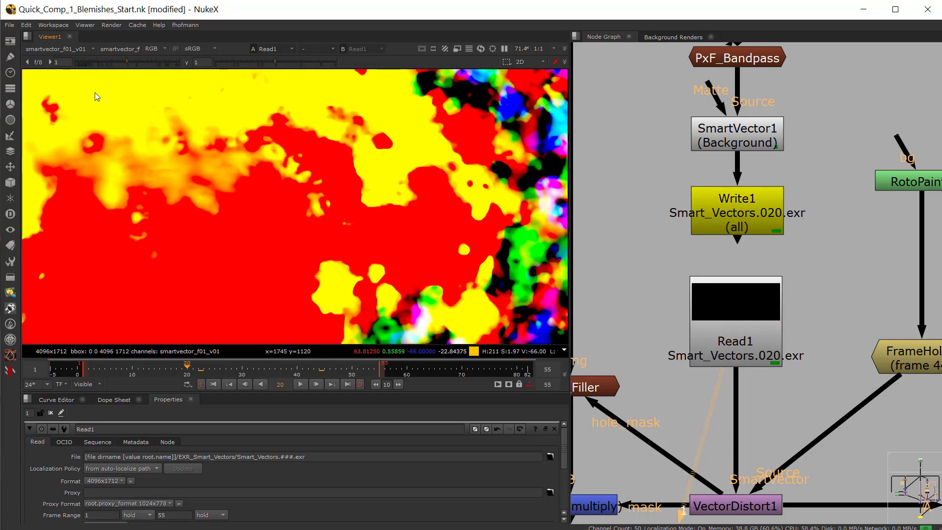
{"action": "left_click", "coordinate": [43, 49]}
{"action": "left_click", "coordinate": [96, 85]}
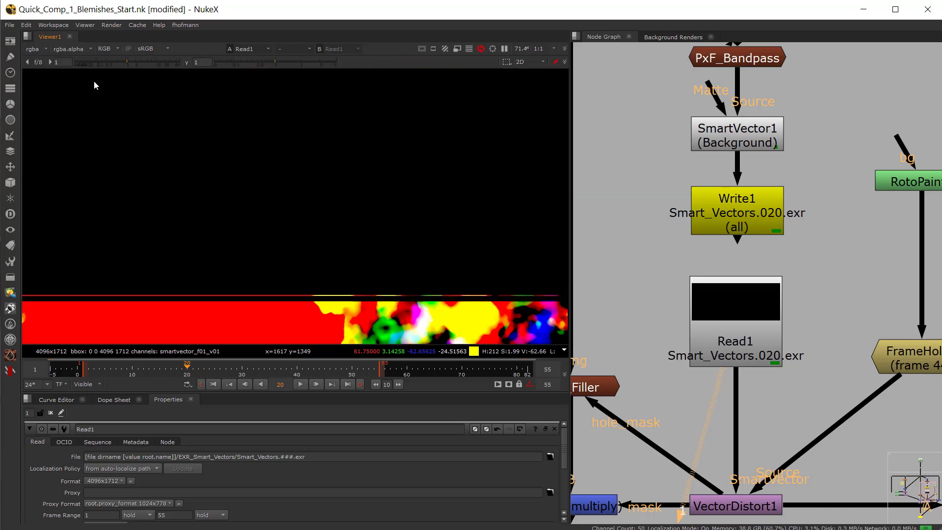
Select the VectorDistort node and examine its inputs from the smart-vector Read node and the FrameHold
{"action": "scroll", "coordinate": [680, 314], "scroll_direction": "down", "scroll_amount": 4}
{"action": "scroll", "coordinate": [716, 411], "scroll_direction": "up", "scroll_amount": 4}
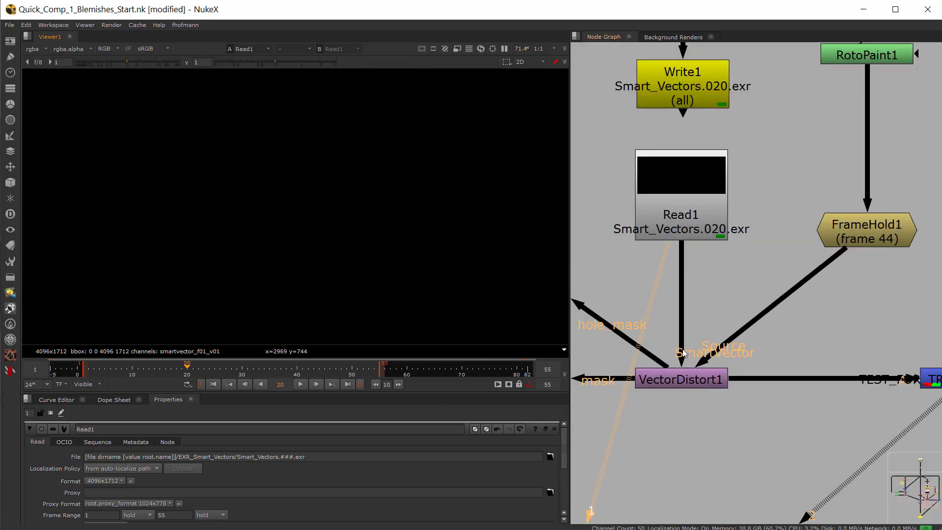
{"action": "mouse_move", "coordinate": [678, 381]}
{"action": "left_mouse_down"}
{"action": "mouse_move", "coordinate": [624, 364]}
{"action": "mouse_move", "coordinate": [697, 379]}
{"action": "mouse_move", "coordinate": [662, 380]}
{"action": "mouse_move", "coordinate": [682, 384]}
{"action": "left_mouse_up"}
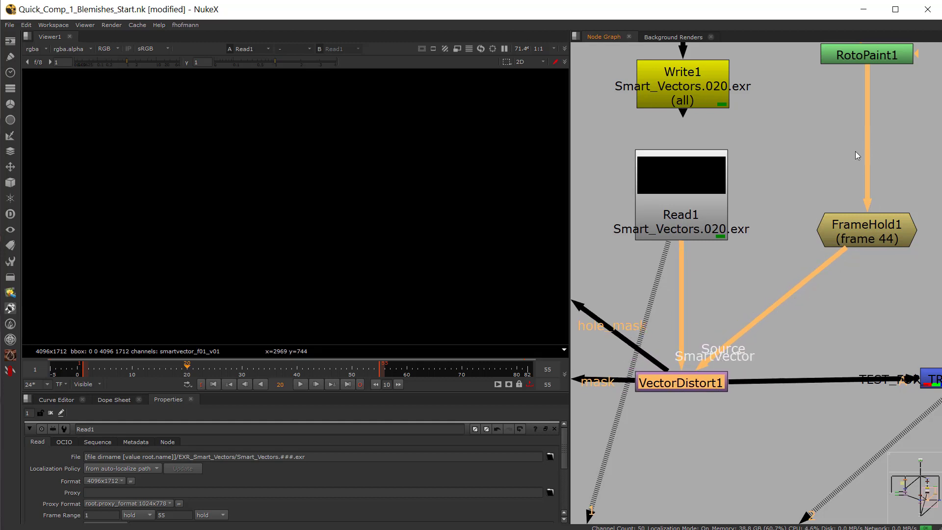
{"action": "scroll", "coordinate": [855, 151], "scroll_direction": "down", "scroll_amount": 5}
{"action": "scroll", "coordinate": [711, 387], "scroll_direction": "up", "scroll_amount": 2}
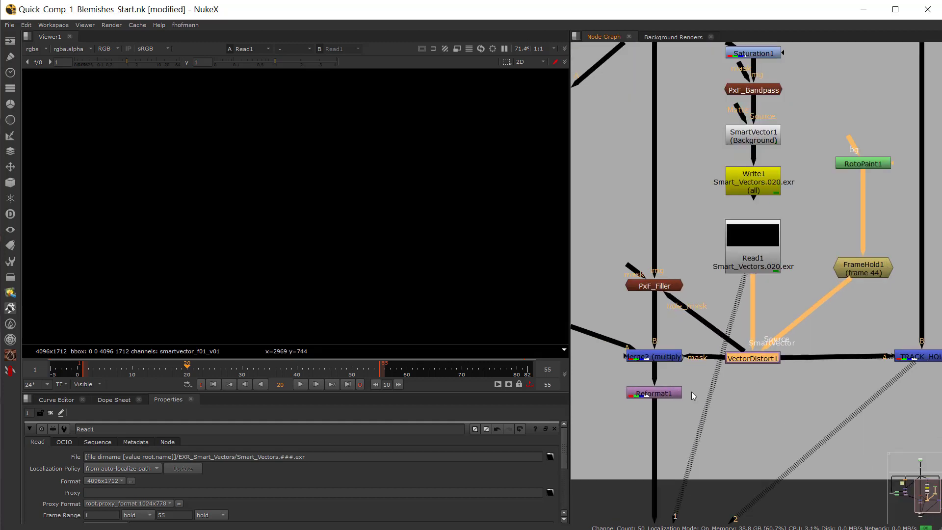
Show the PxF_Filler output in the viewer, open its properties, and inspect the face on frame 44
{"action": "left_click", "coordinate": [660, 287]}
{"action": "key", "text": "1"}
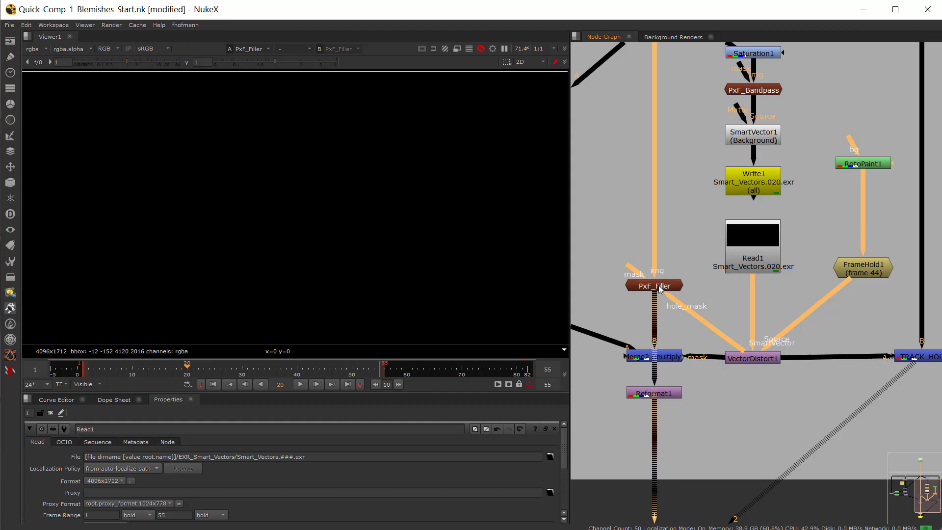
{"action": "double_click", "coordinate": [659, 287]}
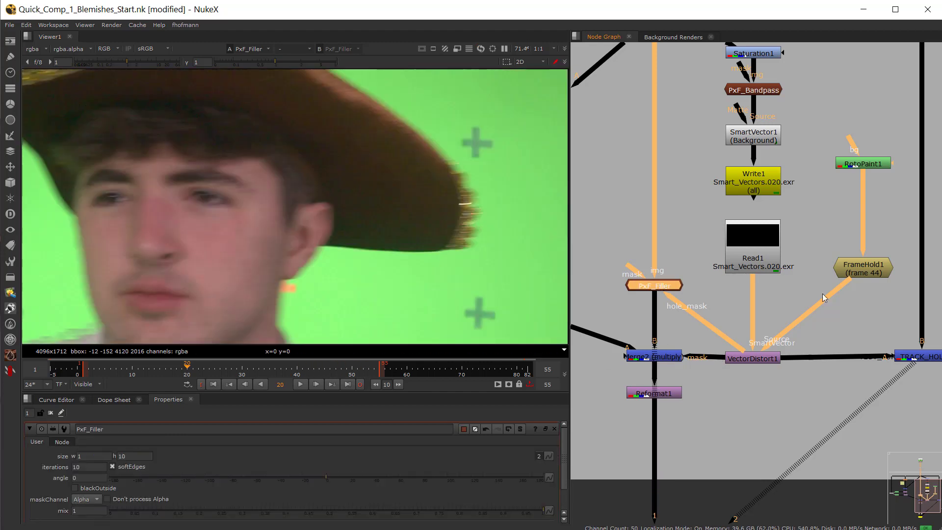
{"action": "left_click", "coordinate": [308, 374]}
{"action": "left_click_drag", "start_coordinate": [308, 374], "coordinate": [319, 375]}
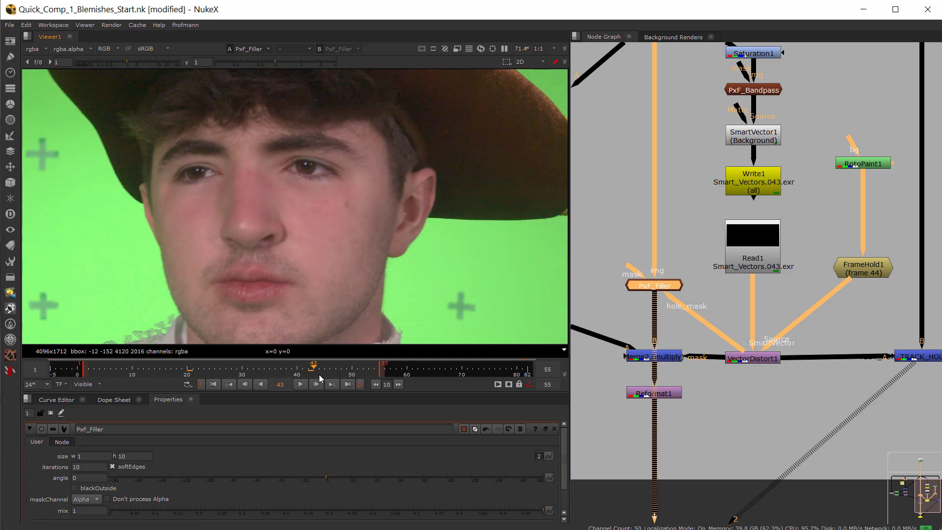
{"action": "left_click", "coordinate": [686, 392]}
{"action": "left_click_drag", "start_coordinate": [750, 384], "coordinate": [693, 387]}
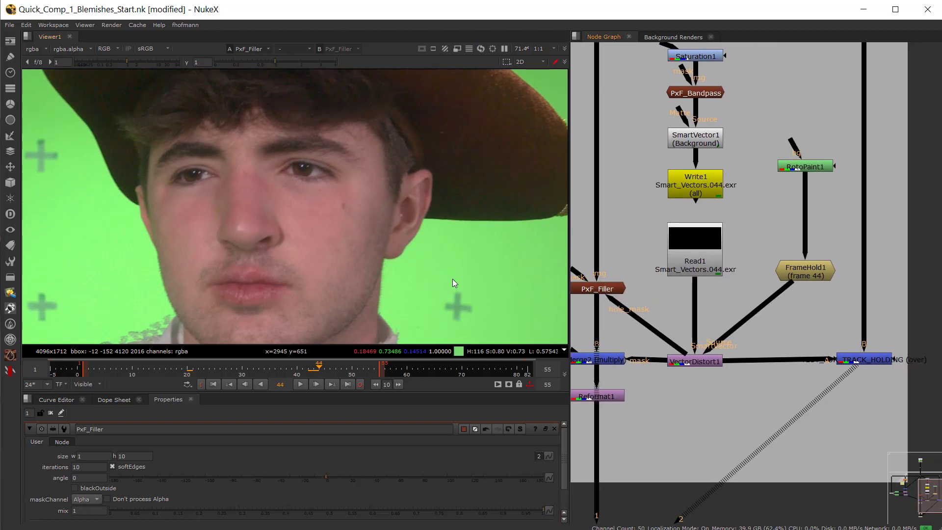
{"action": "scroll", "coordinate": [351, 202], "scroll_direction": "up", "scroll_amount": 2}
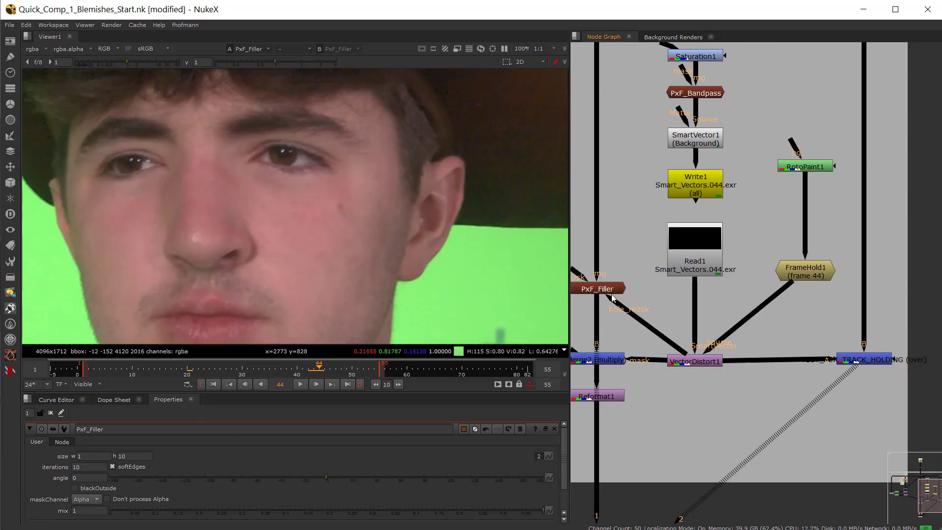
{"action": "left_click", "coordinate": [590, 289]}
{"action": "key", "text": "1"}
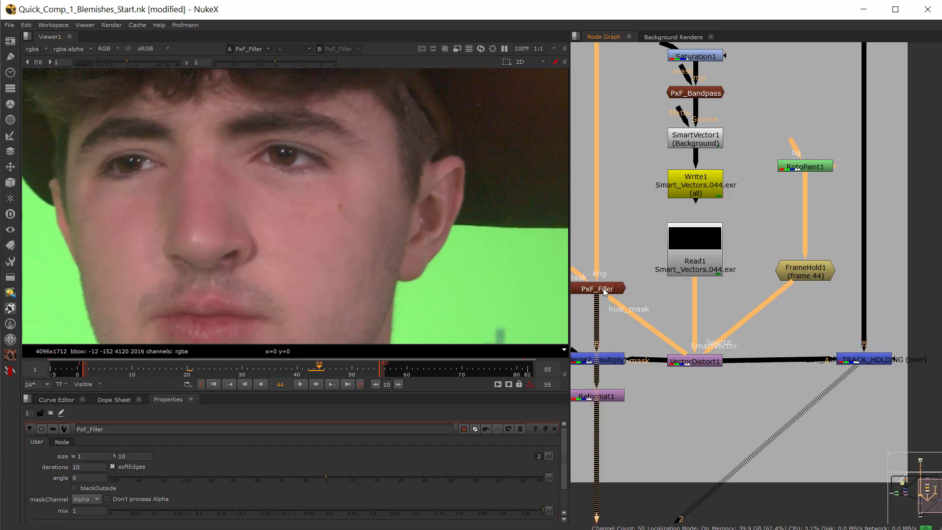
Open RotoPaint1 and paint over the mole on the cheek below the eye with the Brush tool at size 40
{"action": "double_click", "coordinate": [804, 169]}
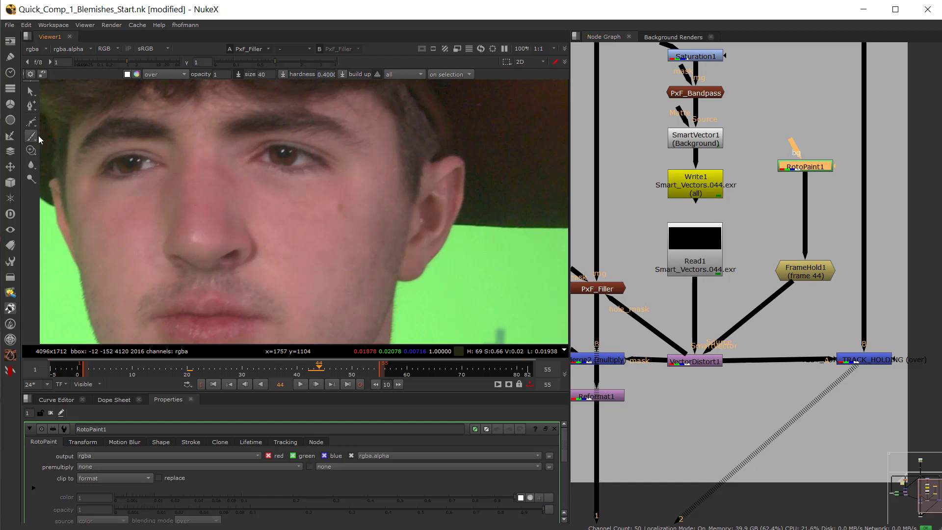
{"action": "left_click", "coordinate": [32, 135]}
{"action": "left_click", "coordinate": [58, 134]}
{"action": "scroll", "coordinate": [321, 221], "scroll_direction": "up", "scroll_amount": 5}
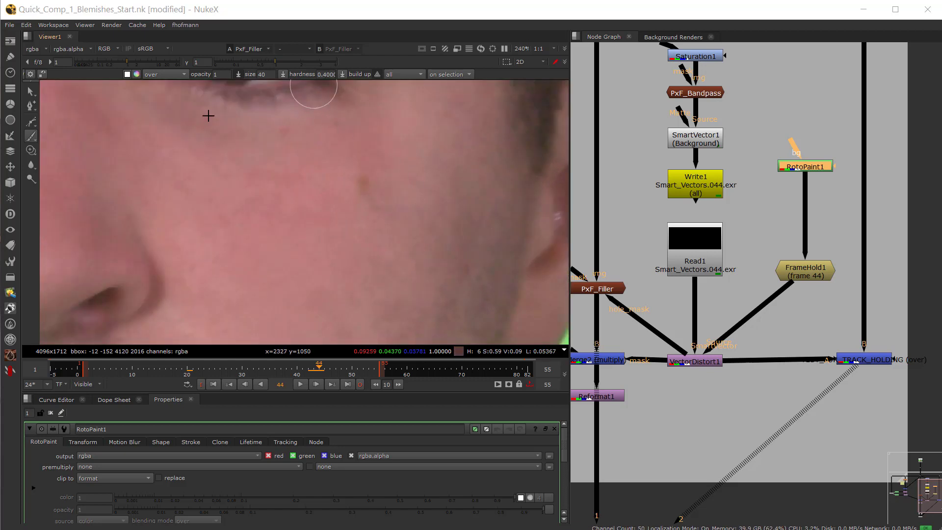
{"action": "mouse_move", "coordinate": [356, 193]}
{"action": "left_mouse_down"}
{"action": "mouse_move", "coordinate": [334, 193]}
{"action": "mouse_move", "coordinate": [361, 191]}
{"action": "mouse_move", "coordinate": [351, 193]}
{"action": "mouse_move", "coordinate": [362, 181]}
{"action": "mouse_move", "coordinate": [371, 200]}
{"action": "mouse_move", "coordinate": [338, 225]}
{"action": "mouse_move", "coordinate": [342, 242]}
{"action": "left_mouse_up"}
Enlarge the RotoPaint brush to about size 119.8 and paint over the entire eye up to the eyebrow
{"action": "left_click_drag", "start_coordinate": [279, 175], "coordinate": [331, 176]}
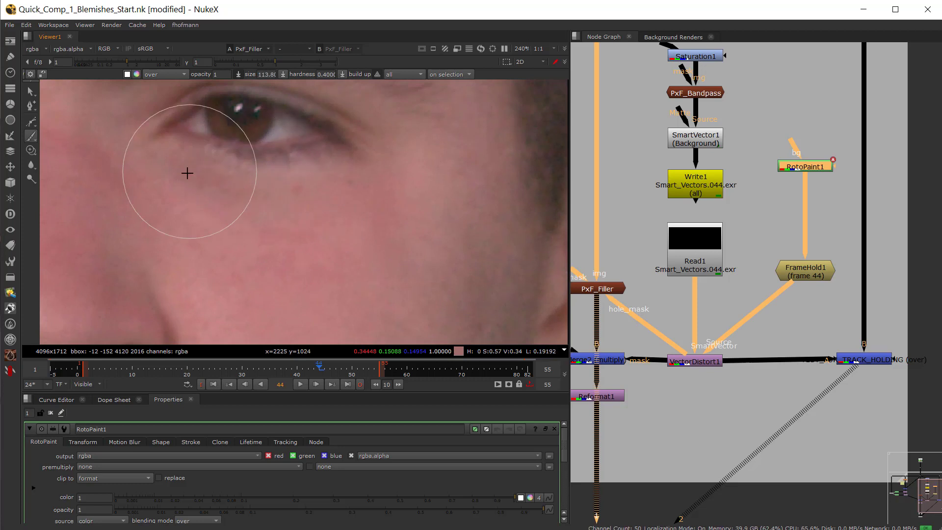
{"action": "left_click_drag", "start_coordinate": [213, 176], "coordinate": [290, 218]}
{"action": "scroll", "coordinate": [290, 219], "scroll_direction": "down", "scroll_amount": 1}
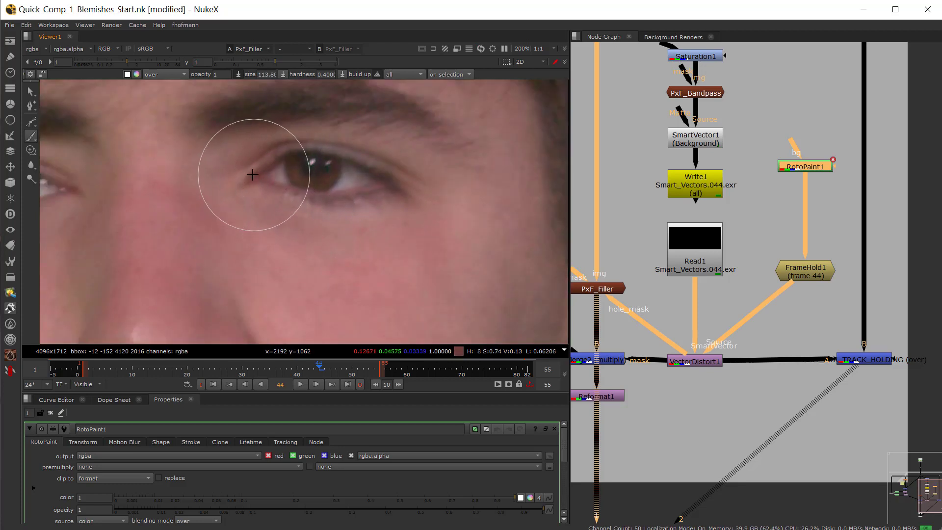
{"action": "mouse_move", "coordinate": [260, 178]}
{"action": "left_mouse_down"}
{"action": "mouse_move", "coordinate": [230, 177]}
{"action": "mouse_move", "coordinate": [412, 171]}
{"action": "left_mouse_up"}
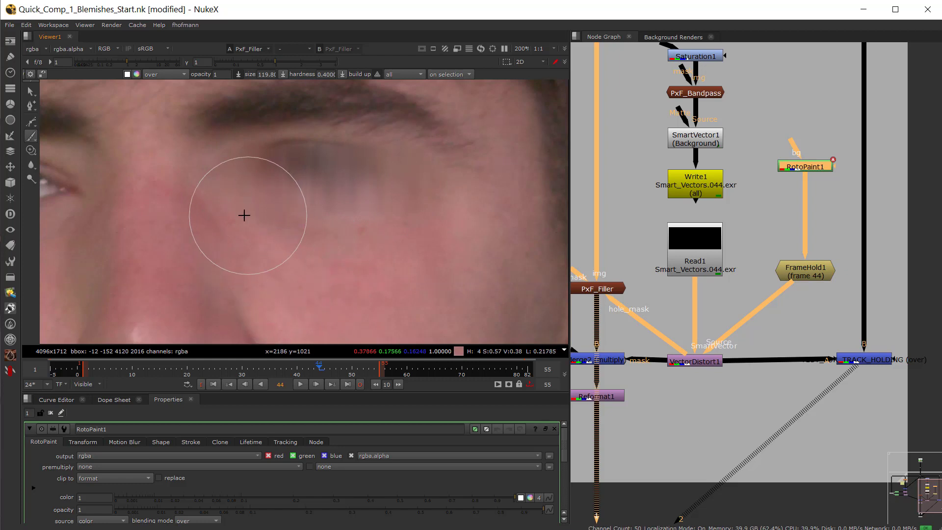
{"action": "left_click_drag", "start_coordinate": [246, 176], "coordinate": [319, 158]}
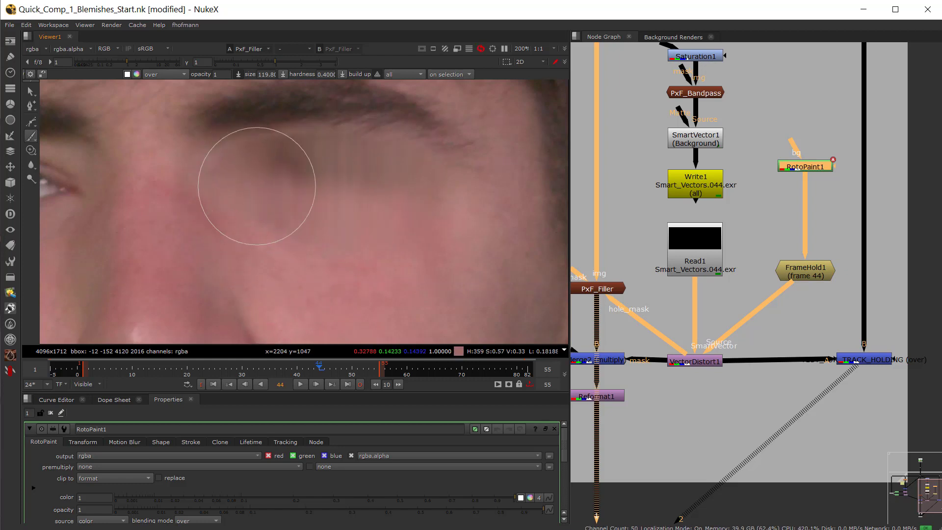
{"action": "mouse_move", "coordinate": [228, 156]}
{"action": "left_mouse_down"}
{"action": "mouse_move", "coordinate": [275, 143]}
{"action": "mouse_move", "coordinate": [386, 152]}
{"action": "mouse_move", "coordinate": [430, 177]}
{"action": "left_mouse_up"}
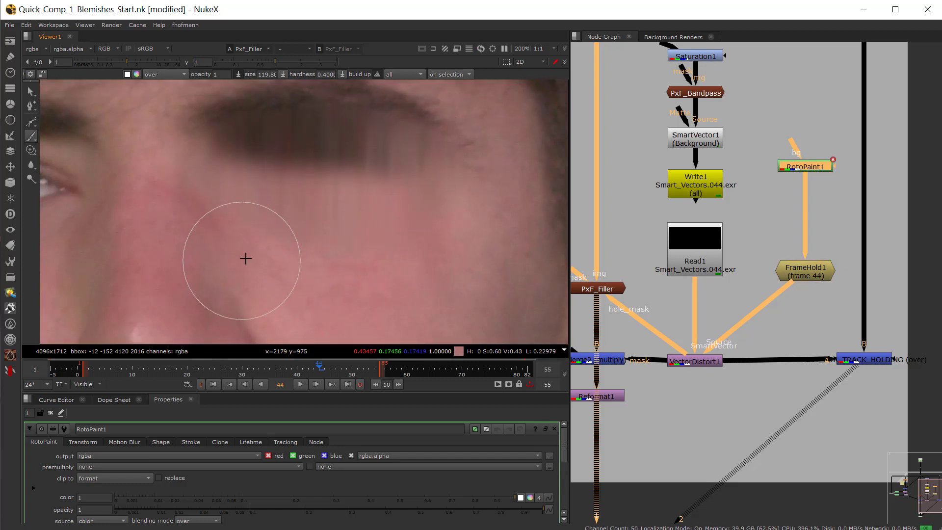
Open the PxF_Filler properties and examine its size, iterations, angle and mask channel controls
{"action": "scroll", "coordinate": [261, 267], "scroll_direction": "up", "scroll_amount": 2}
{"action": "scroll", "coordinate": [636, 270], "scroll_direction": "down", "scroll_amount": 2}
{"action": "left_click_drag", "start_coordinate": [636, 270], "coordinate": [752, 291]}
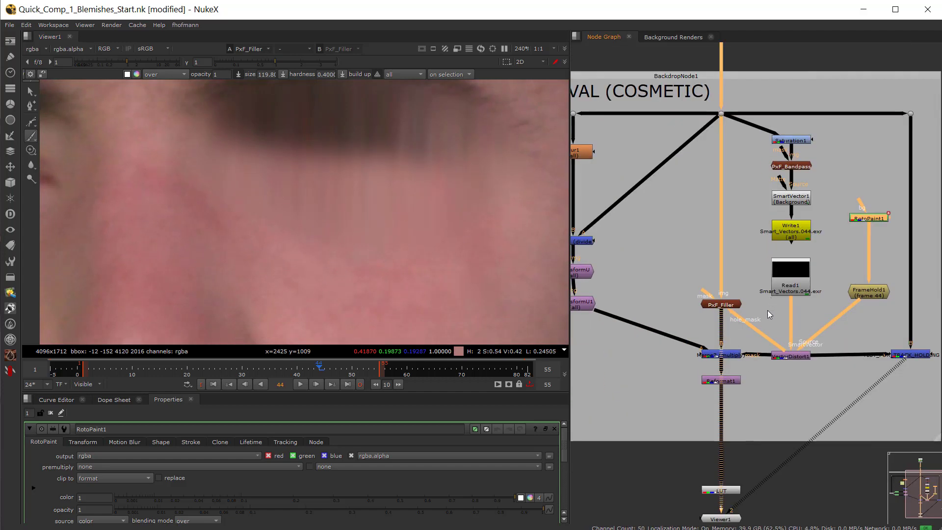
{"action": "scroll", "coordinate": [767, 300], "scroll_direction": "up", "scroll_amount": 3}
{"action": "left_click", "coordinate": [691, 301]}
{"action": "scroll", "coordinate": [328, 264], "scroll_direction": "down", "scroll_amount": 2}
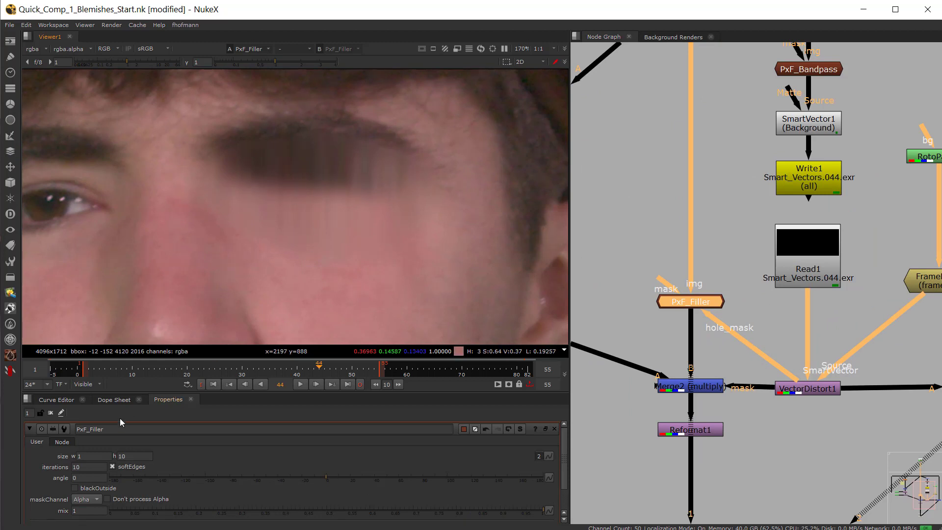
{"action": "left_click", "coordinate": [133, 457]}
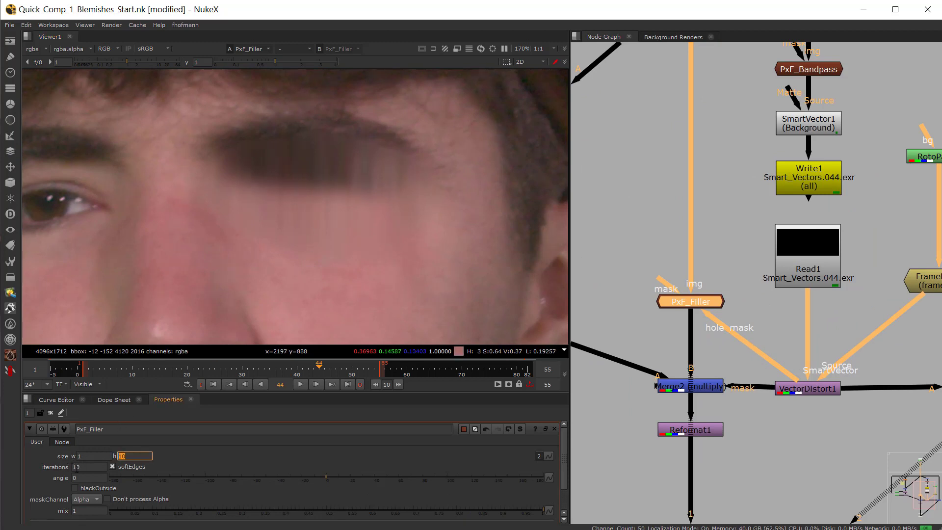
{"action": "key", "text": "shift+Tab"}
{"action": "left_click", "coordinate": [133, 455]}
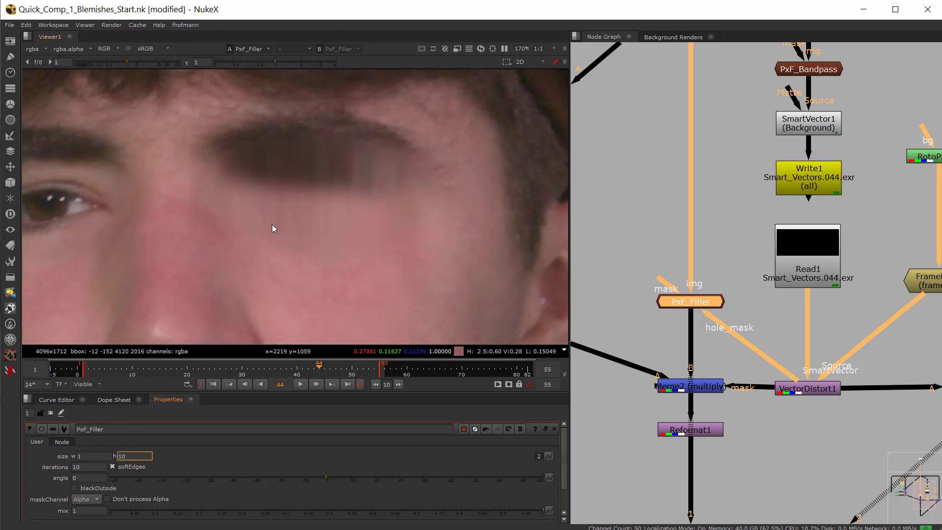
{"action": "scroll", "coordinate": [43, 486], "scroll_direction": "down", "scroll_amount": 1}
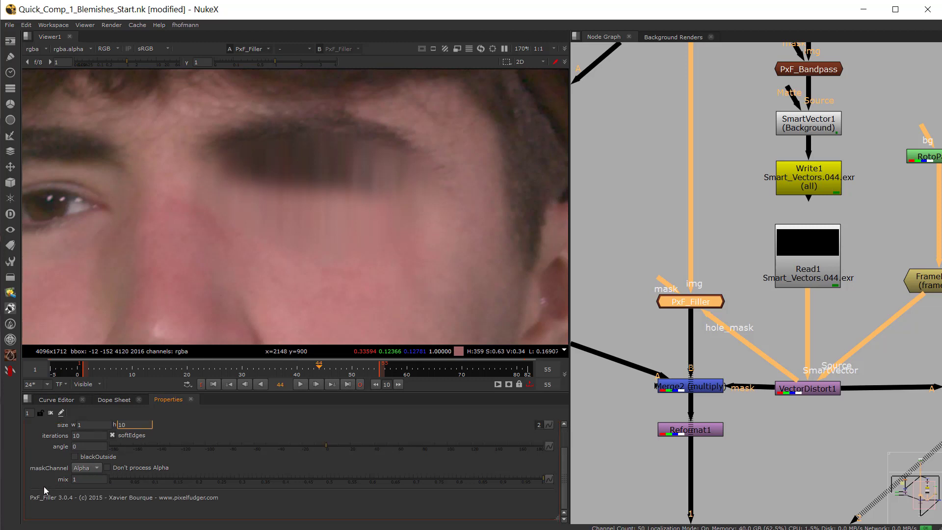
{"action": "scroll", "coordinate": [43, 486], "scroll_direction": "up", "scroll_amount": 1}
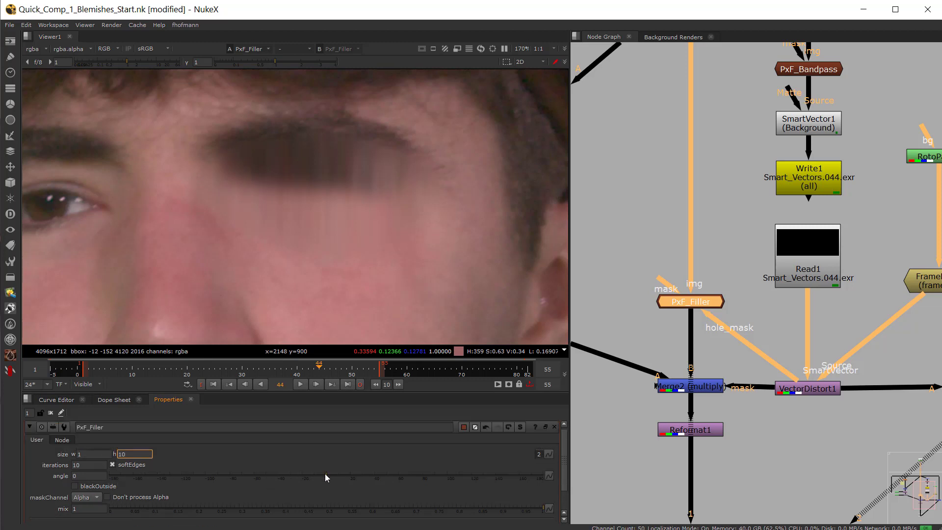
Try a PxF_Filler angle of 94.5 on the painted eye area, and reset the angle to 0
{"action": "left_click", "coordinate": [98, 473]}
{"action": "mouse_move", "coordinate": [337, 478]}
{"action": "left_mouse_down"}
{"action": "mouse_move", "coordinate": [465, 475]}
{"action": "mouse_move", "coordinate": [440, 475]}
{"action": "left_mouse_up"}
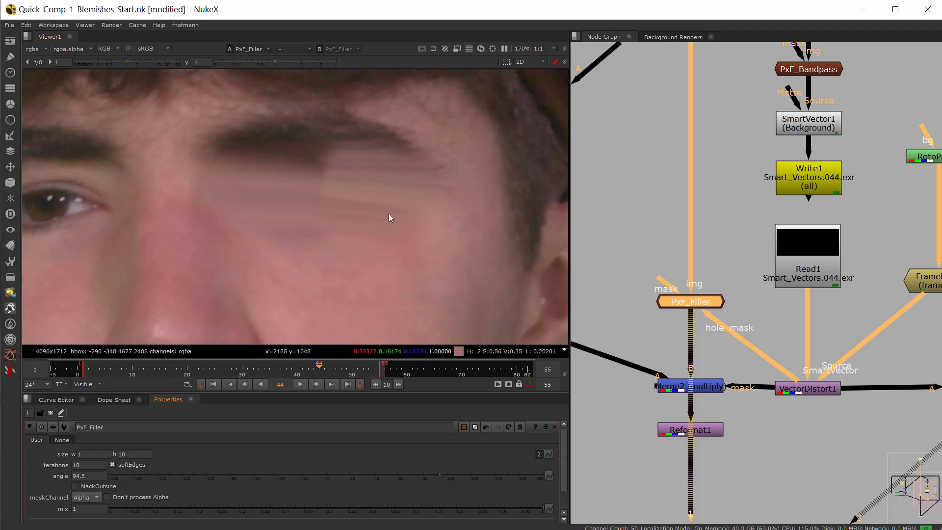
{"action": "left_click", "coordinate": [106, 475]}
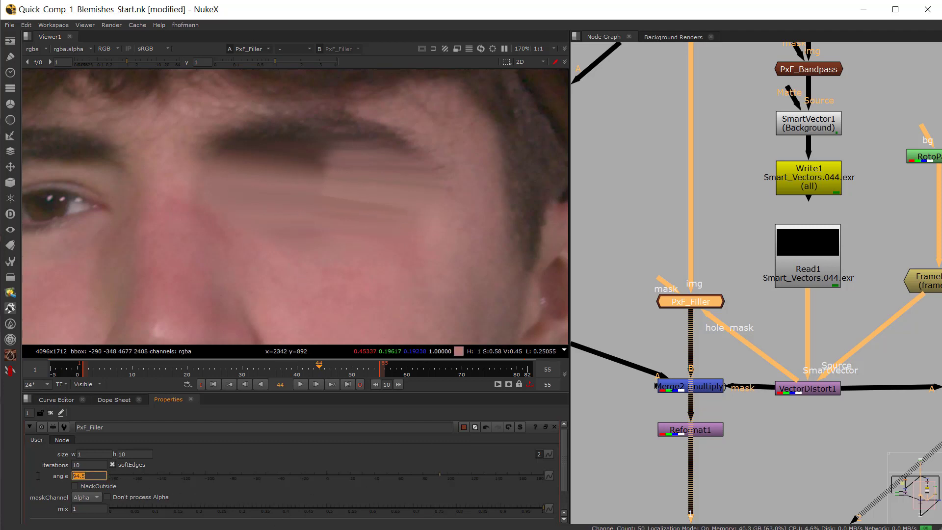
{"action": "type", "text": "0"}
{"action": "left_click", "coordinate": [85, 464]}
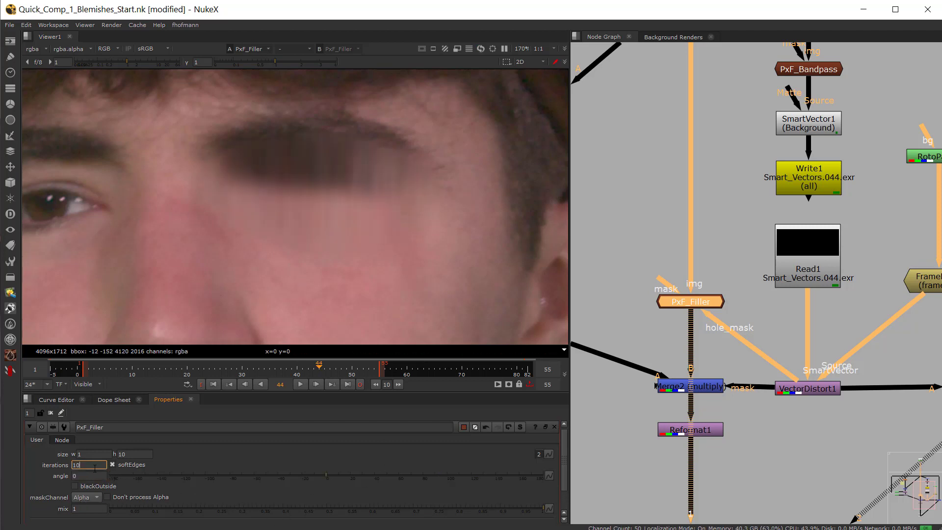
Set the width of the PxF_Filler size to 3
{"action": "left_click", "coordinate": [135, 454]}
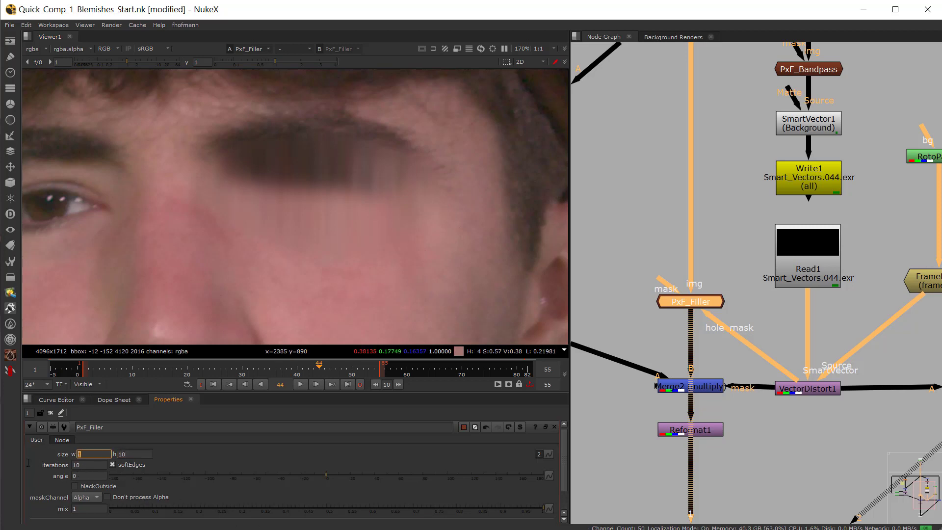
{"action": "type", "text": "4"}
{"action": "key", "text": "Return"}
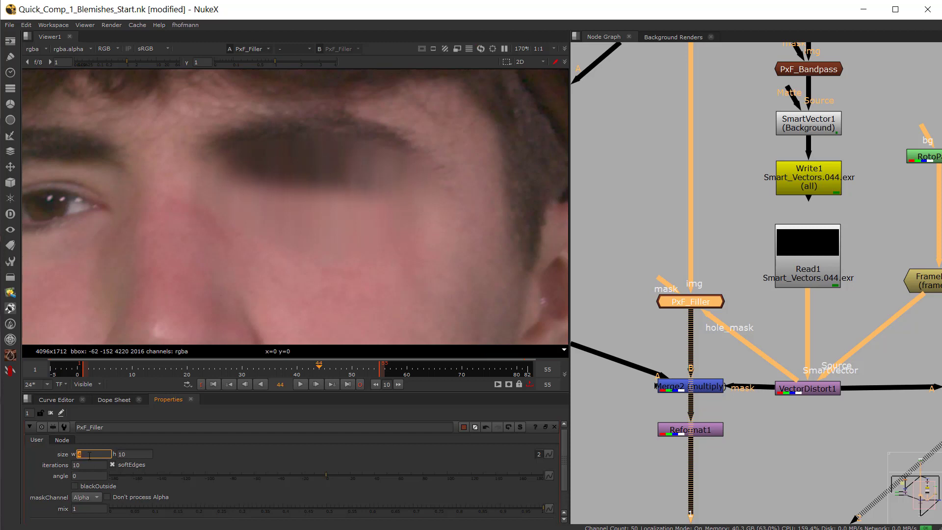
{"action": "left_click", "coordinate": [87, 464]}
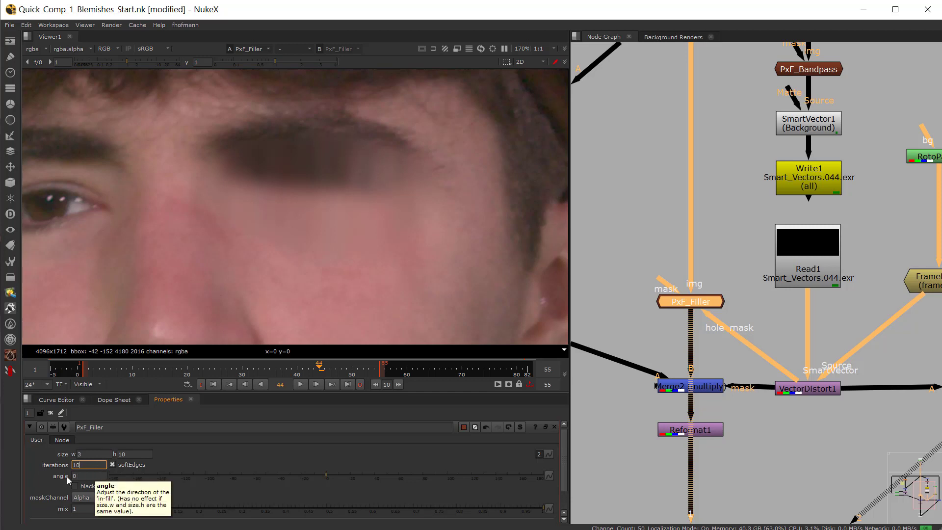
Test different PxF_Filler fill directions on the painted area and set the angle to 90
{"action": "left_click", "coordinate": [90, 476]}
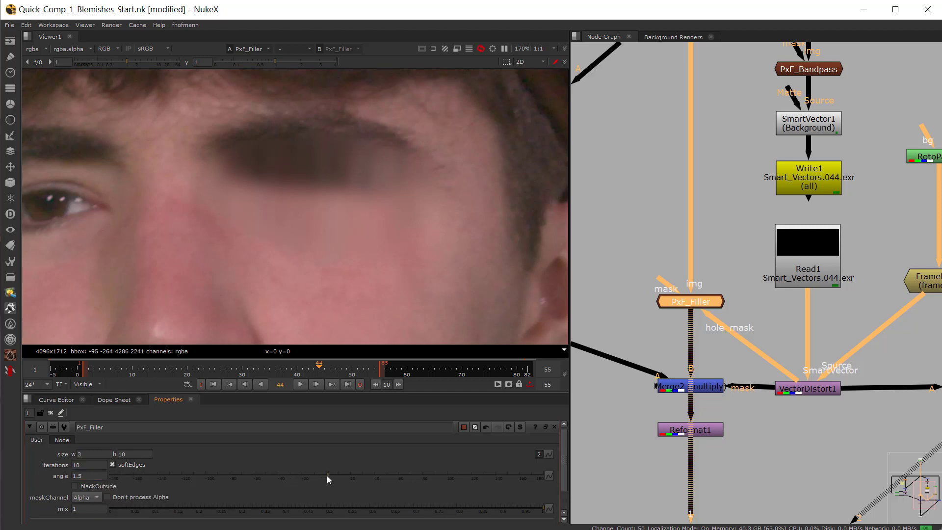
{"action": "left_click_drag", "start_coordinate": [323, 472], "coordinate": [326, 473]}
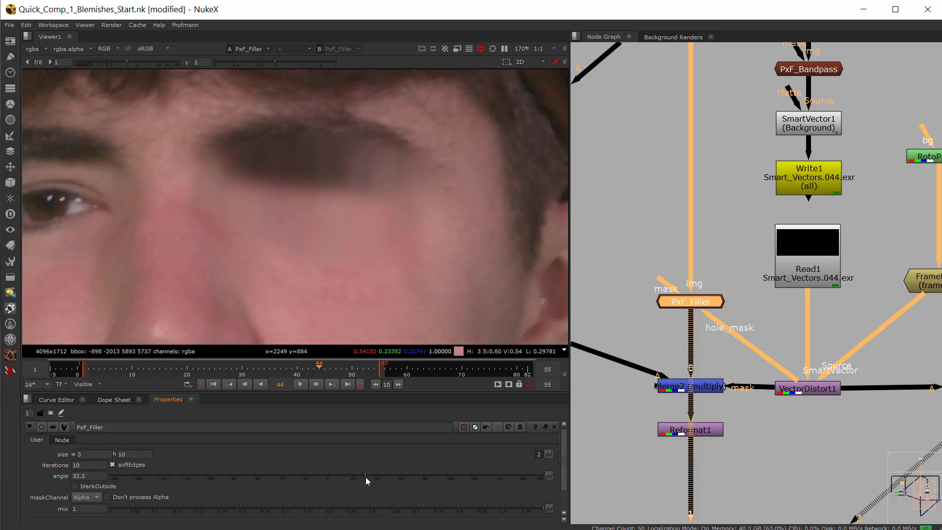
{"action": "left_click_drag", "start_coordinate": [366, 477], "coordinate": [440, 466]}
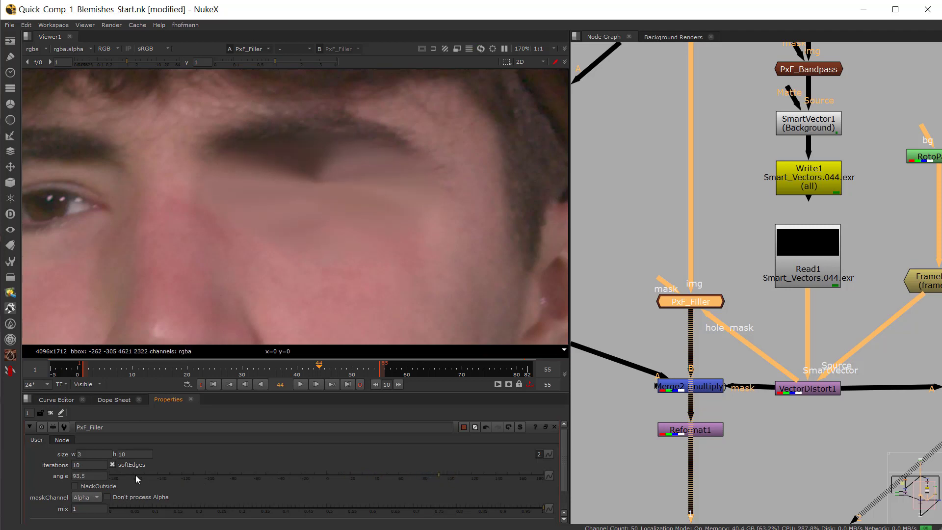
{"action": "left_click", "coordinate": [93, 476]}
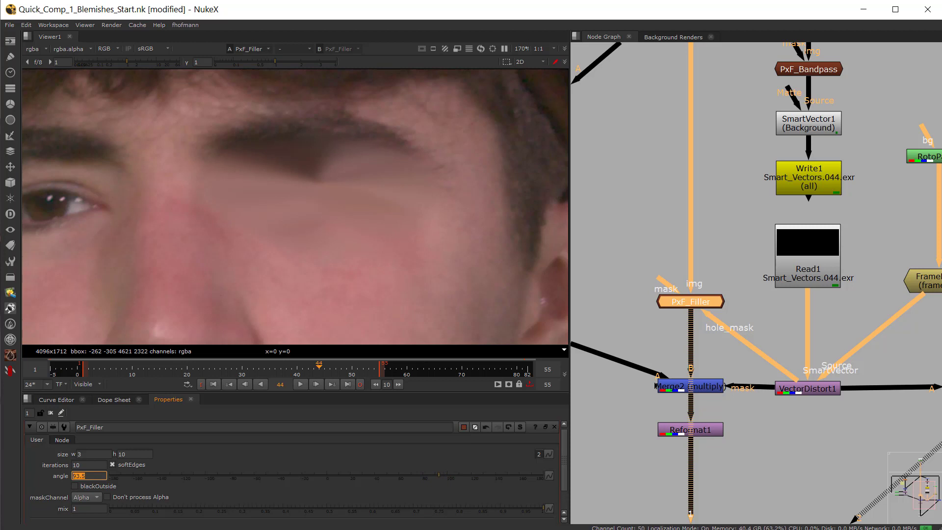
{"action": "left_click", "coordinate": [98, 465]}
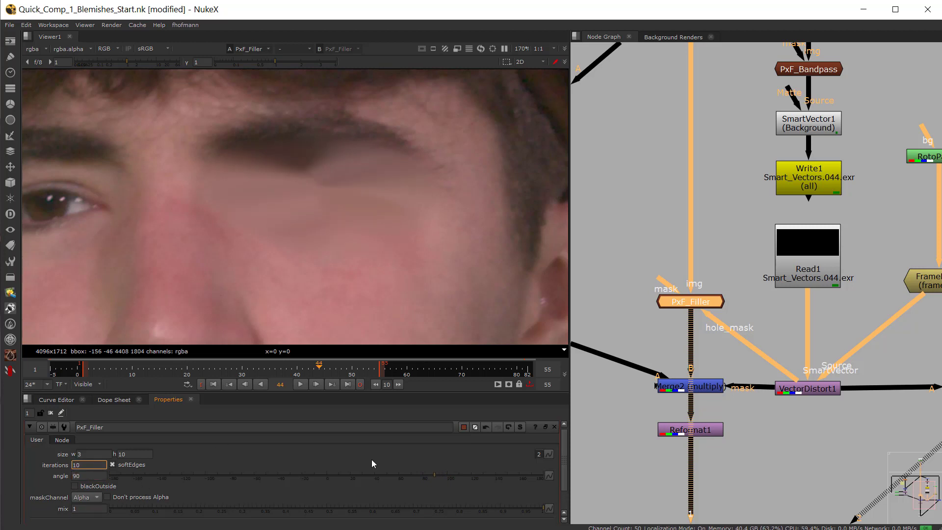
Delete the strokes Brush4 and Brush3 from RotoPaint1
{"action": "left_click", "coordinate": [769, 430]}
{"action": "left_click_drag", "start_coordinate": [932, 267], "coordinate": [816, 265]}
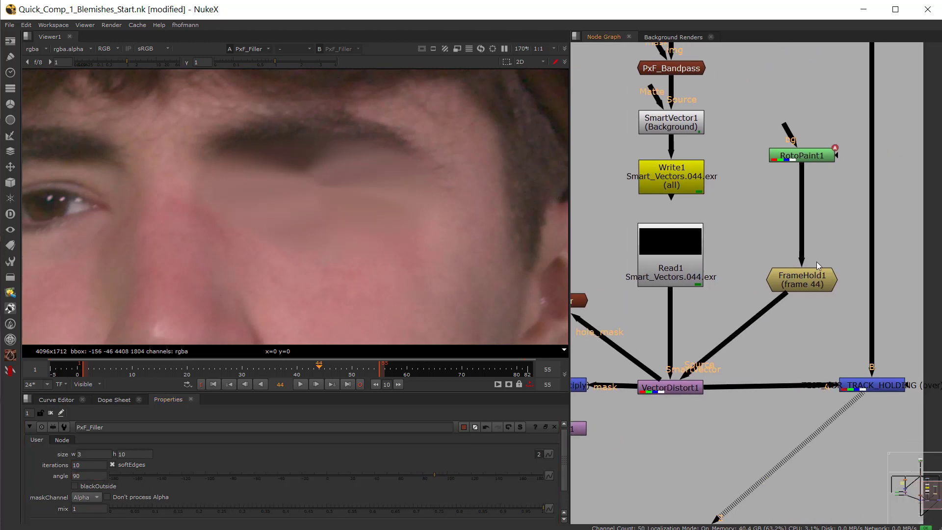
{"action": "double_click", "coordinate": [815, 156]}
{"action": "scroll", "coordinate": [155, 479], "scroll_direction": "down", "scroll_amount": 5}
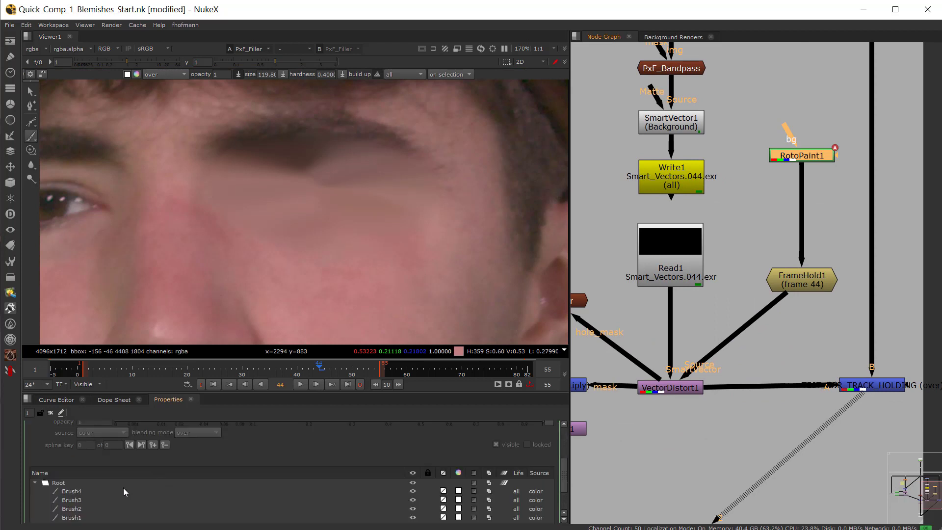
{"action": "left_click", "coordinate": [80, 492]}
{"action": "left_click", "coordinate": [75, 500], "text": "shift"}
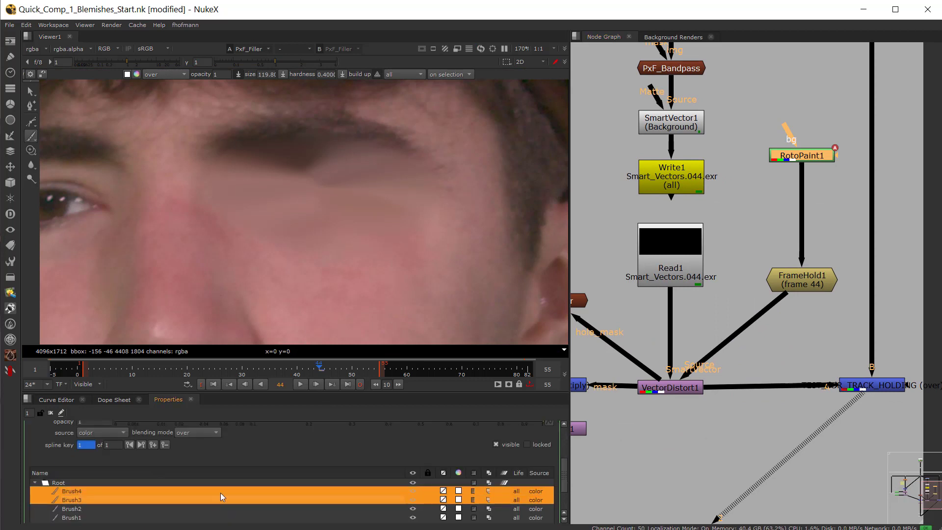
{"action": "scroll", "coordinate": [185, 472], "scroll_direction": "down", "scroll_amount": 2}
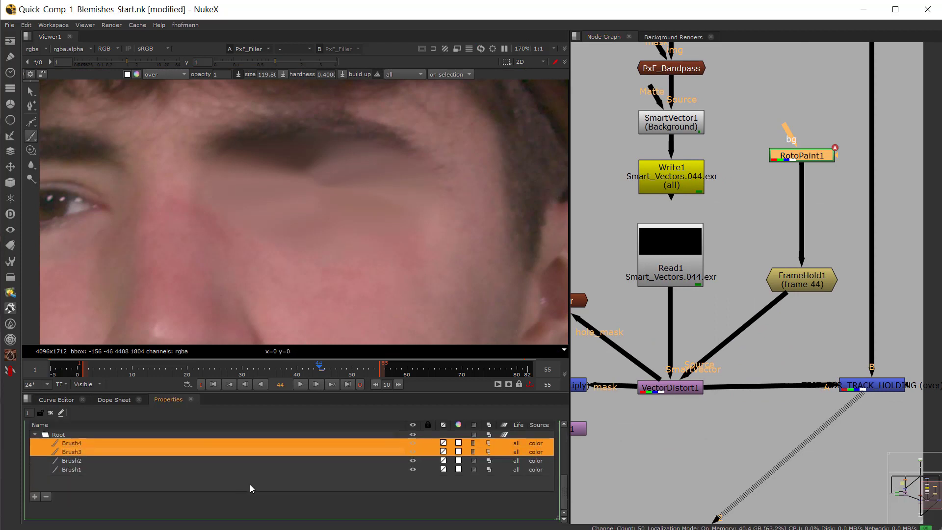
{"action": "left_click", "coordinate": [47, 497]}
Reduce the RotoPaint brush size to about 20 and paint over a blemish on the chin below the lips
{"action": "left_click_drag", "start_coordinate": [311, 288], "coordinate": [254, 296]}
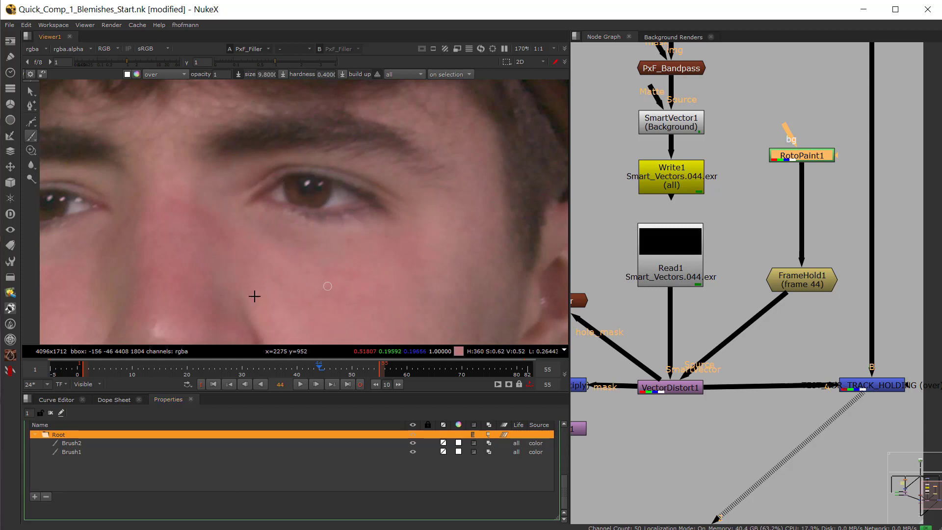
{"action": "left_click_drag", "start_coordinate": [319, 259], "coordinate": [328, 259]}
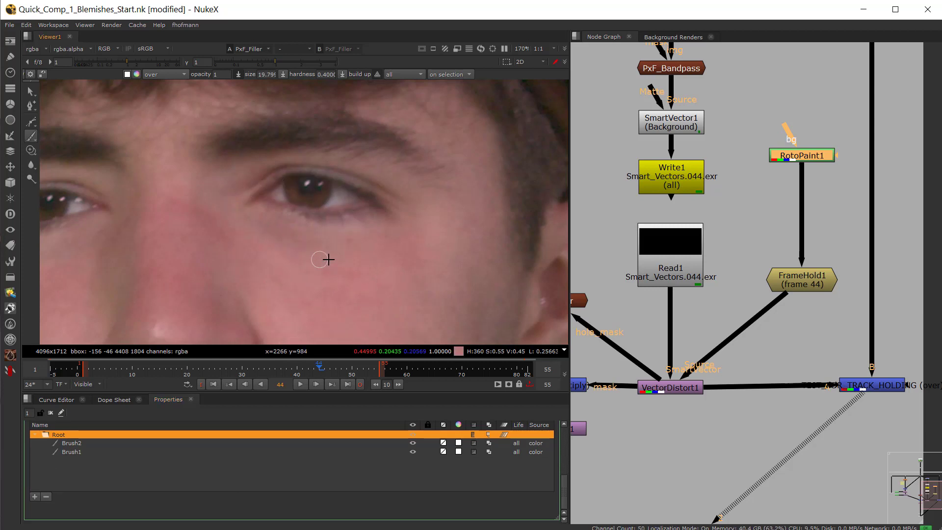
{"action": "scroll", "coordinate": [272, 262], "scroll_direction": "down", "scroll_amount": 2}
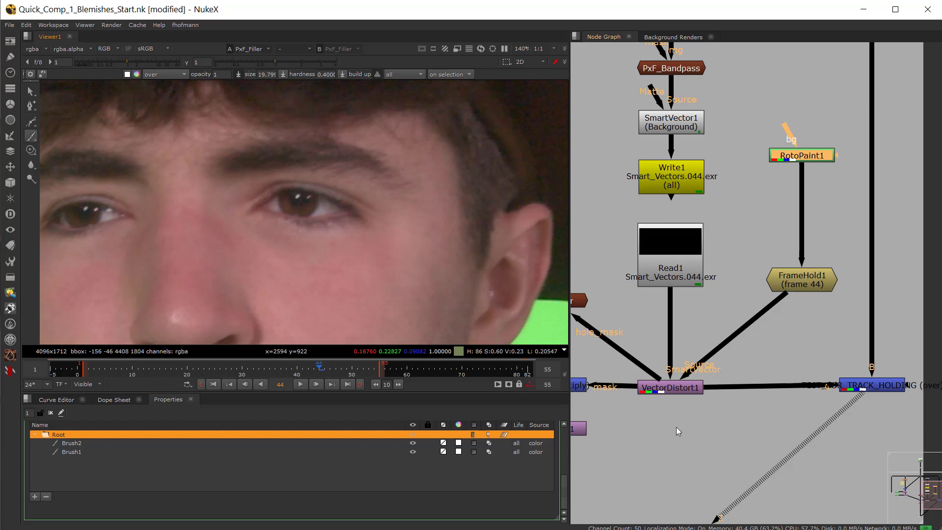
{"action": "scroll", "coordinate": [286, 242], "scroll_direction": "up", "scroll_amount": 3}
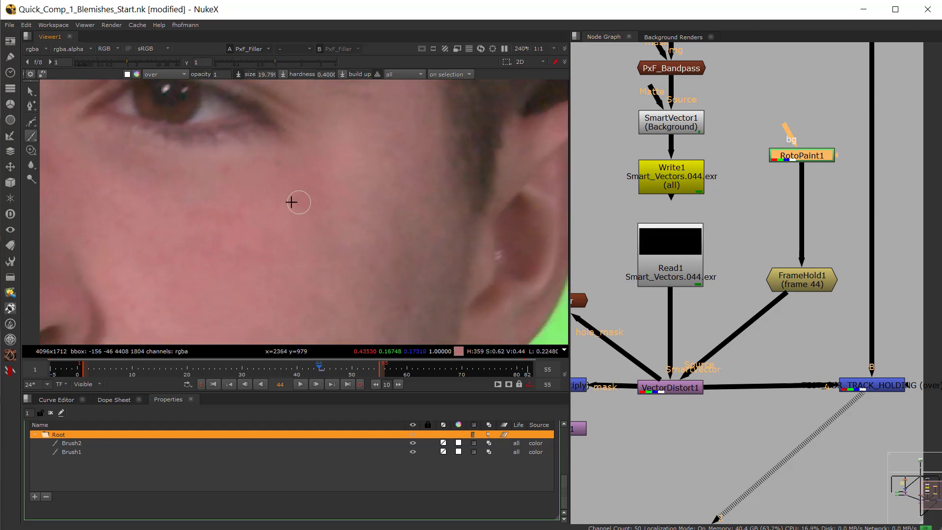
{"action": "left_click_drag", "start_coordinate": [256, 175], "coordinate": [253, 196]}
{"action": "scroll", "coordinate": [331, 236], "scroll_direction": "down", "scroll_amount": 2}
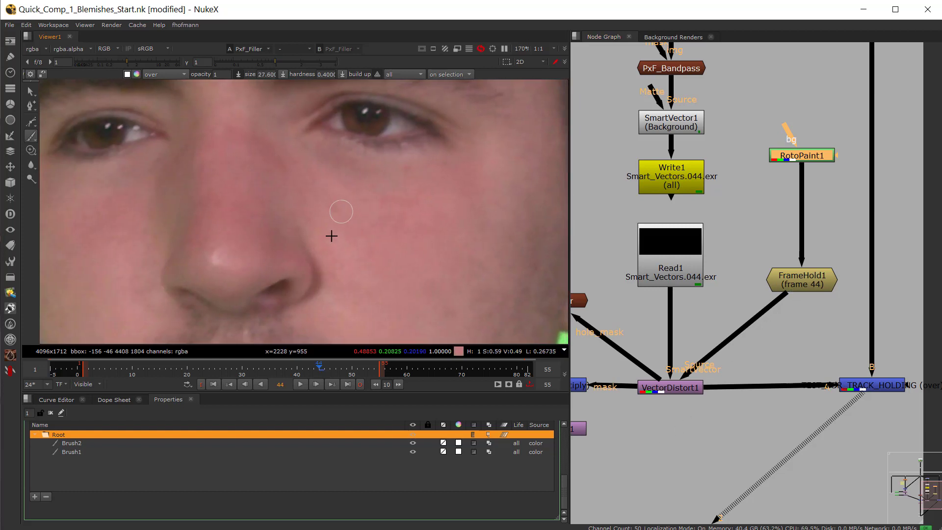
{"action": "scroll", "coordinate": [342, 298], "scroll_direction": "up", "scroll_amount": 2}
{"action": "scroll", "coordinate": [338, 300], "scroll_direction": "down", "scroll_amount": 2}
{"action": "left_click_drag", "start_coordinate": [337, 301], "coordinate": [342, 191]}
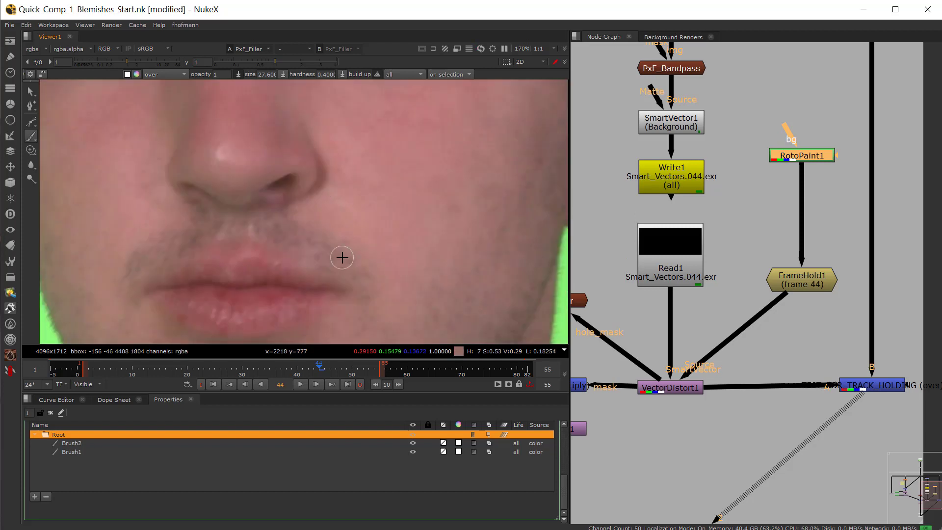
{"action": "left_click_drag", "start_coordinate": [343, 258], "coordinate": [342, 193]}
{"action": "scroll", "coordinate": [281, 321], "scroll_direction": "up", "scroll_amount": 2}
{"action": "left_click_drag", "start_coordinate": [272, 309], "coordinate": [288, 227]}
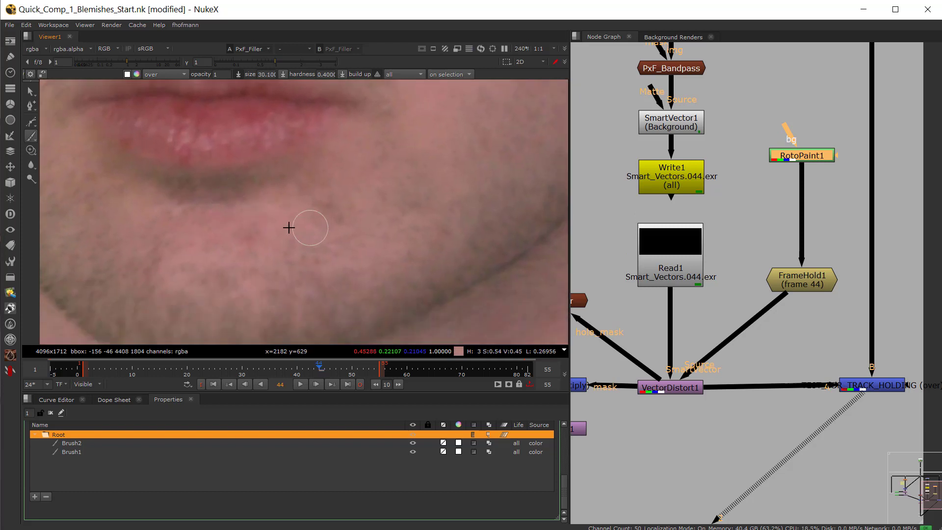
{"action": "scroll", "coordinate": [157, 216], "scroll_direction": "up", "scroll_amount": 2}
{"action": "left_click", "coordinate": [164, 210]}
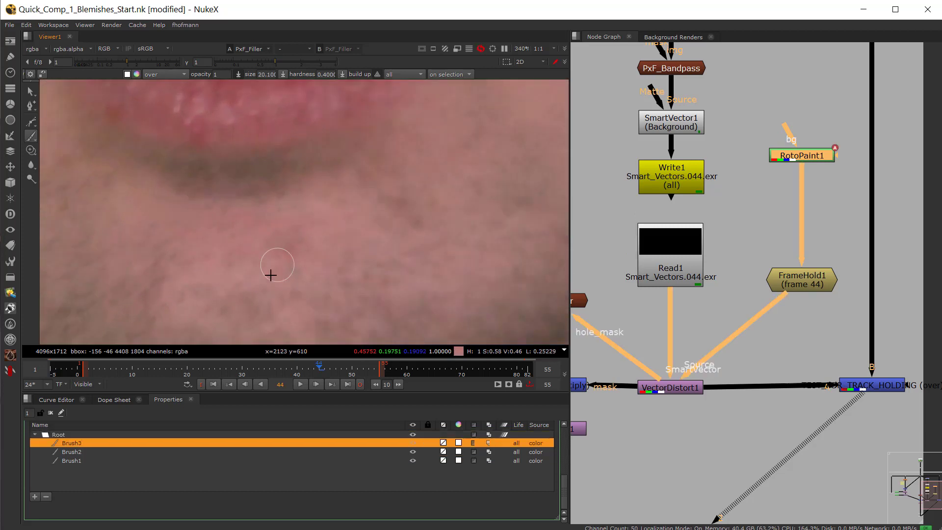
Paint over another blemish just below the lower lip and set the brush hardness to 0.2
{"action": "scroll", "coordinate": [186, 244], "scroll_direction": "up", "scroll_amount": 3}
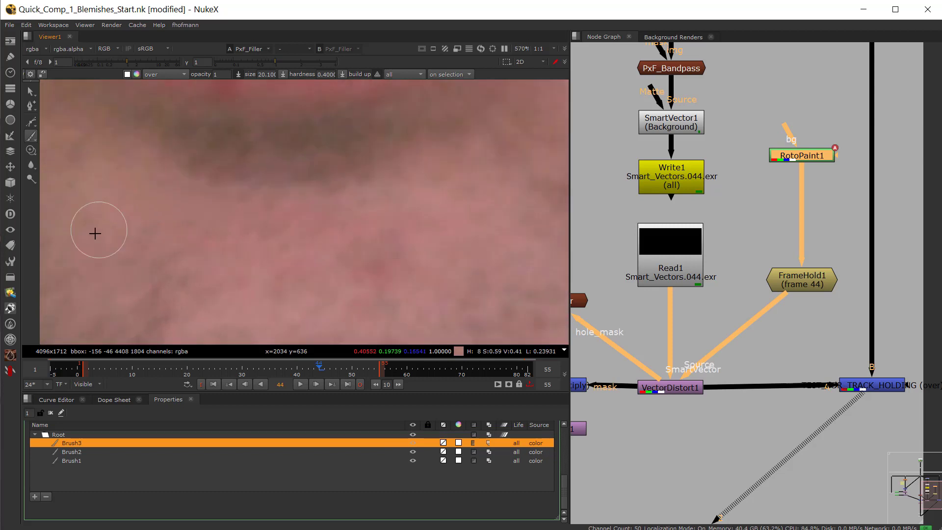
{"action": "left_click", "coordinate": [202, 198]}
{"action": "scroll", "coordinate": [129, 230], "scroll_direction": "up", "scroll_amount": 3}
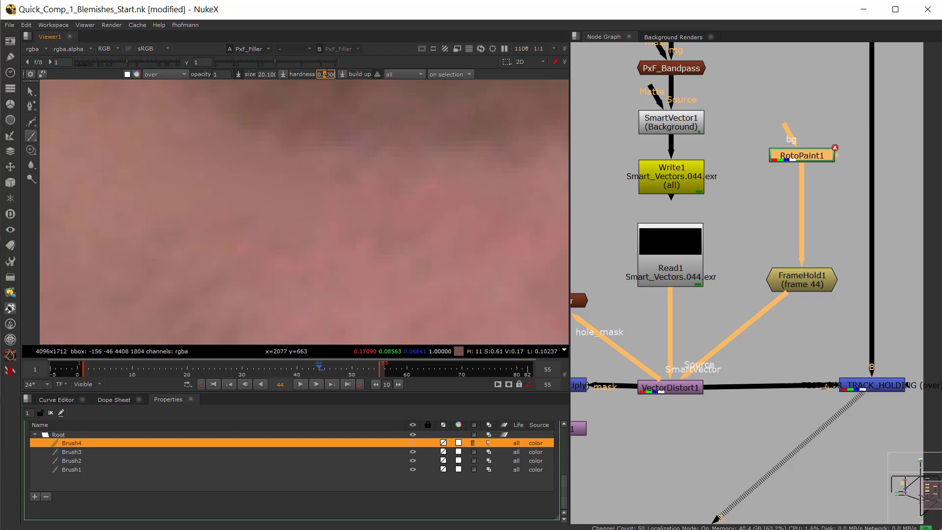
{"action": "scroll", "coordinate": [301, 231], "scroll_direction": "down", "scroll_amount": 3}
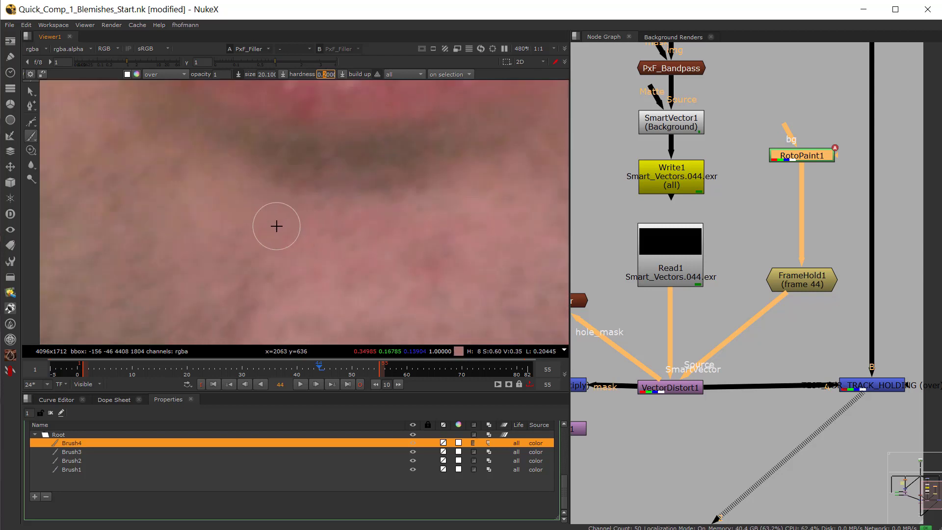
Paint small strokes over the blemishes below the lower lip and near the mouth corner, enlarging the brush to 22.5
{"action": "left_click", "coordinate": [270, 220]}
{"action": "scroll", "coordinate": [231, 240], "scroll_direction": "down", "scroll_amount": 5}
{"action": "scroll", "coordinate": [177, 260], "scroll_direction": "up", "scroll_amount": 3}
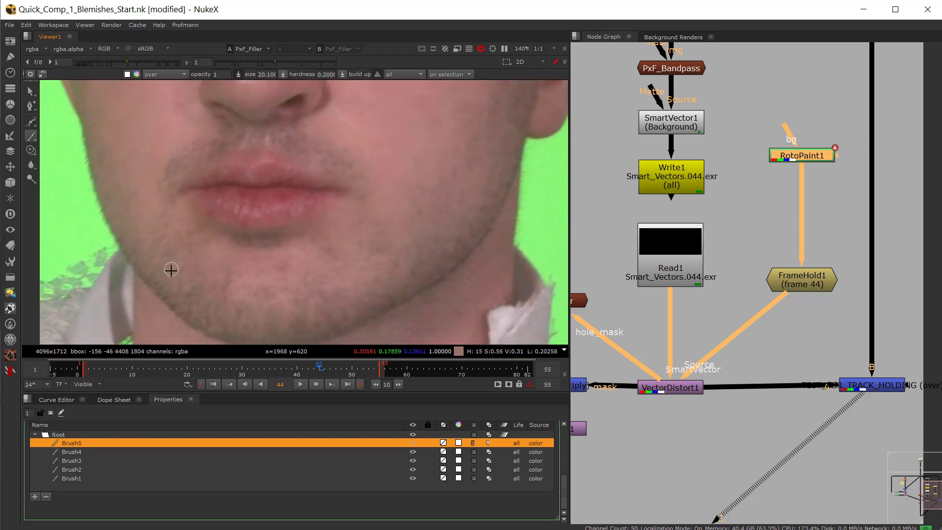
{"action": "scroll", "coordinate": [196, 230], "scroll_direction": "up", "scroll_amount": 1}
{"action": "left_click_drag", "start_coordinate": [242, 179], "coordinate": [229, 188]}
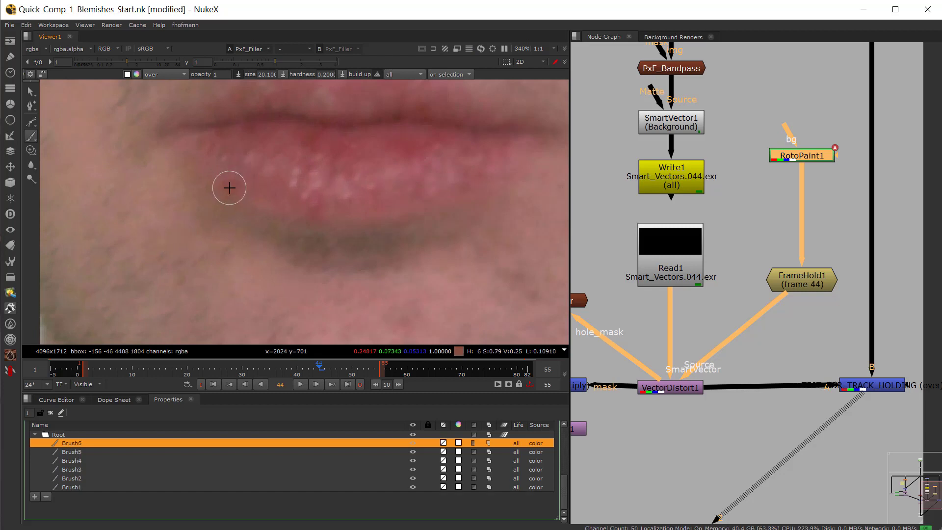
{"action": "left_click_drag", "start_coordinate": [336, 257], "coordinate": [323, 240]}
{"action": "left_click_drag", "start_coordinate": [314, 206], "coordinate": [319, 204]}
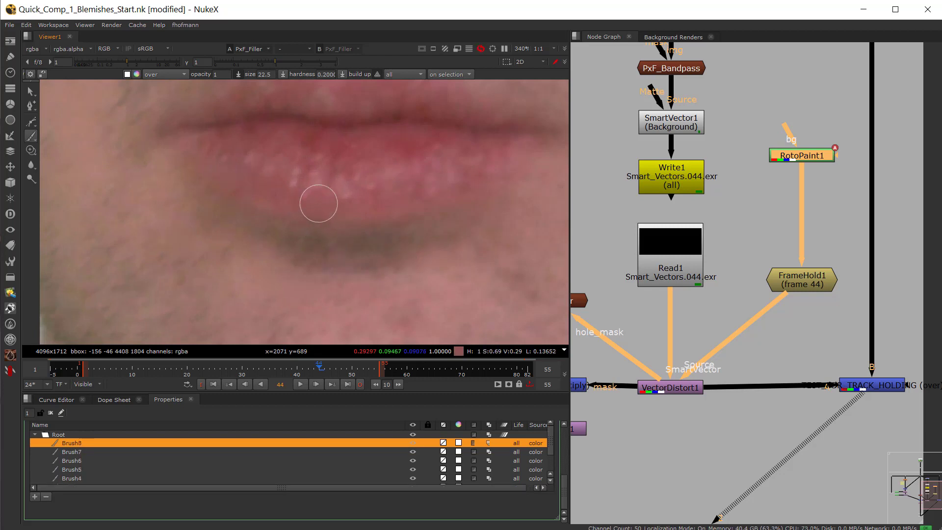
Dab over the remaining small spots on the middle of the chin
{"action": "scroll", "coordinate": [342, 267], "scroll_direction": "down", "scroll_amount": 5}
{"action": "left_click_drag", "start_coordinate": [265, 248], "coordinate": [198, 240]}
{"action": "scroll", "coordinate": [296, 306], "scroll_direction": "up", "scroll_amount": 3}
{"action": "scroll", "coordinate": [280, 216], "scroll_direction": "up", "scroll_amount": 2}
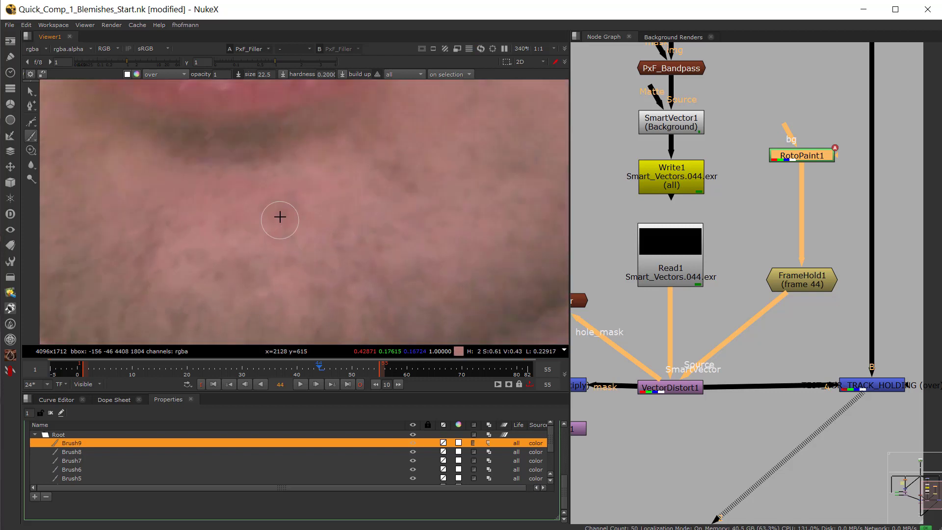
{"action": "left_click", "coordinate": [316, 287]}
{"action": "scroll", "coordinate": [340, 267], "scroll_direction": "down", "scroll_amount": 5}
{"action": "scroll", "coordinate": [309, 263], "scroll_direction": "up", "scroll_amount": 4}
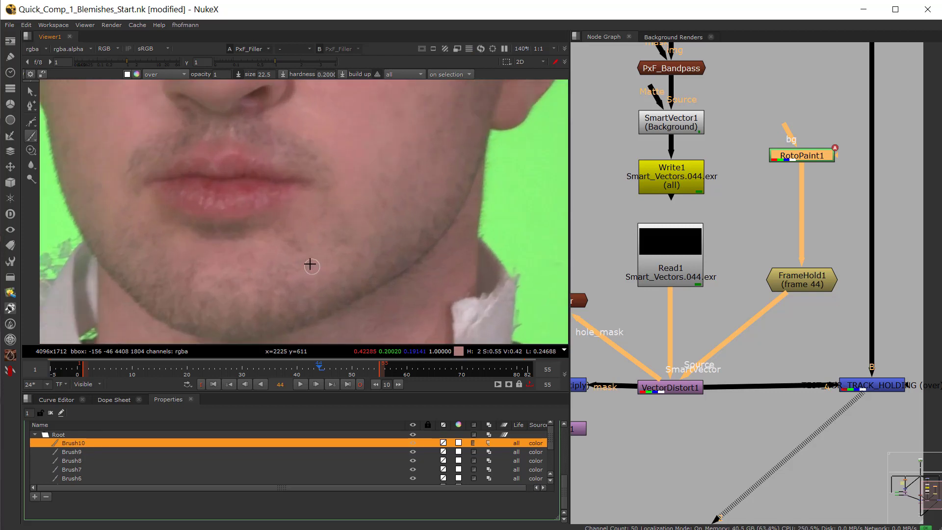
Enlarge the brush to about 28.7, paint over the chin blemishes toward the jaw, and undo the last stroke
{"action": "left_click_drag", "start_coordinate": [262, 219], "coordinate": [287, 241]}
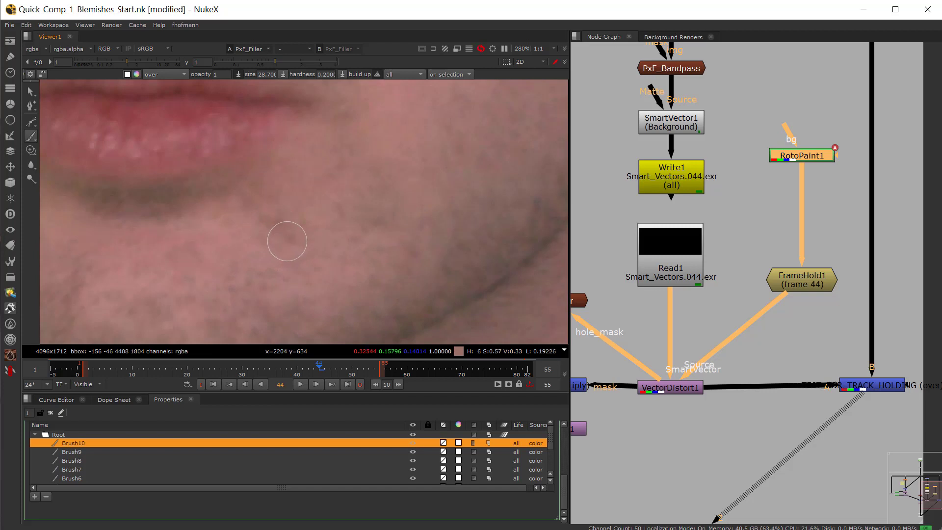
{"action": "left_click", "coordinate": [261, 195]}
{"action": "scroll", "coordinate": [151, 252], "scroll_direction": "down", "scroll_amount": 5}
{"action": "scroll", "coordinate": [183, 267], "scroll_direction": "up", "scroll_amount": 5}
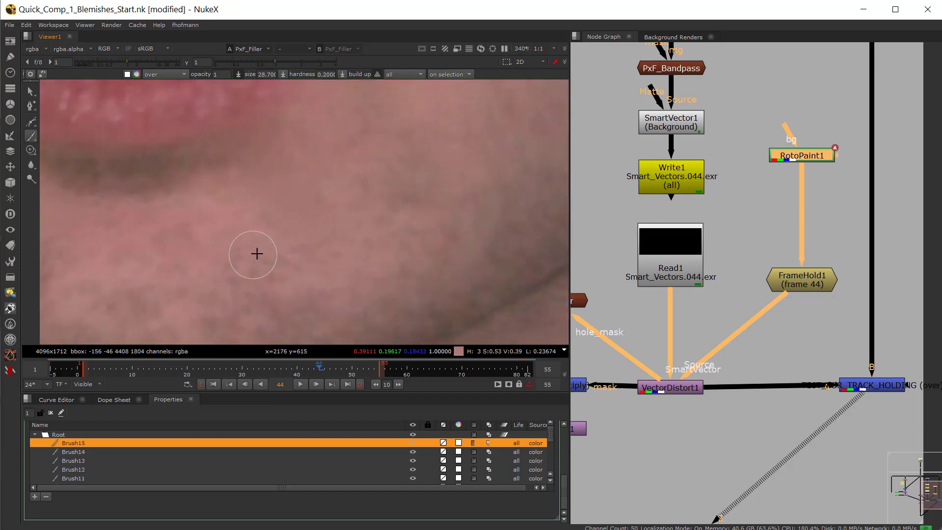
{"action": "key", "text": "ctrl+z"}
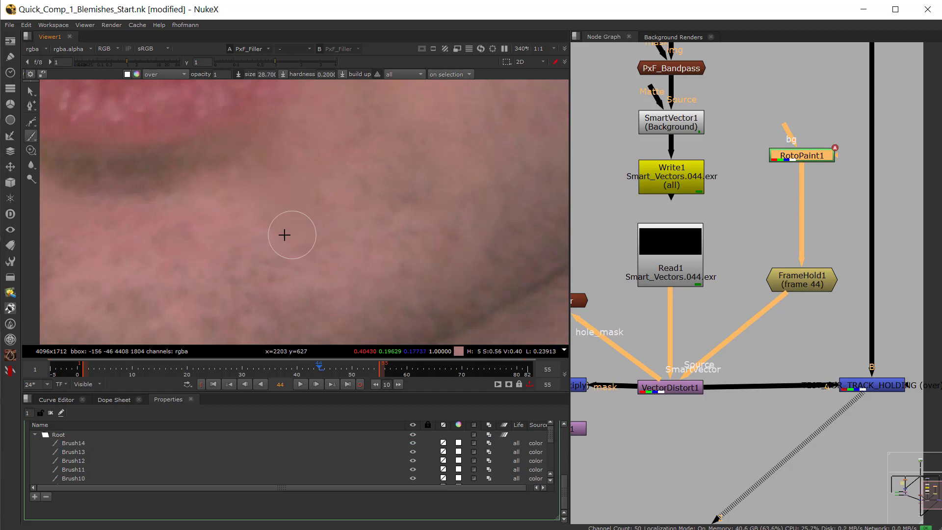
Paint over the blemish on the lower cheek beside the mouth
{"action": "scroll", "coordinate": [262, 208], "scroll_direction": "down", "scroll_amount": 5}
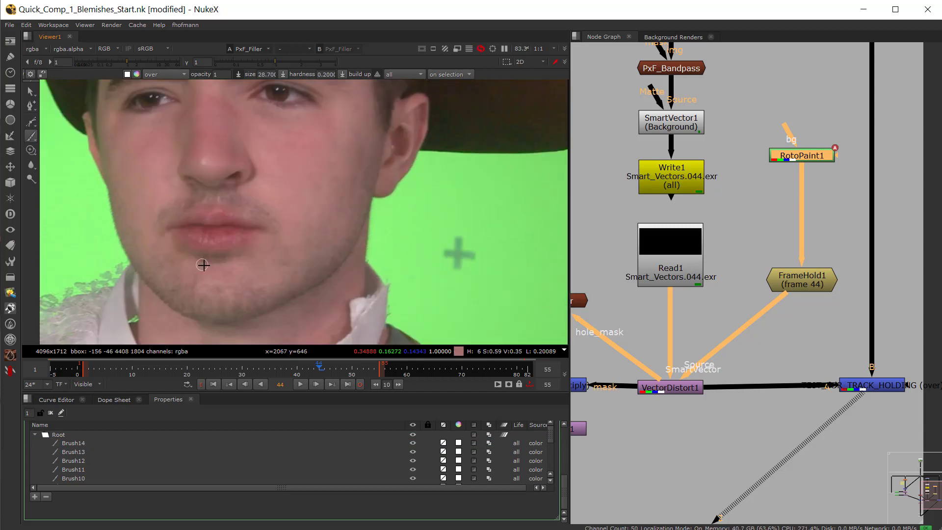
{"action": "scroll", "coordinate": [260, 254], "scroll_direction": "up", "scroll_amount": 5}
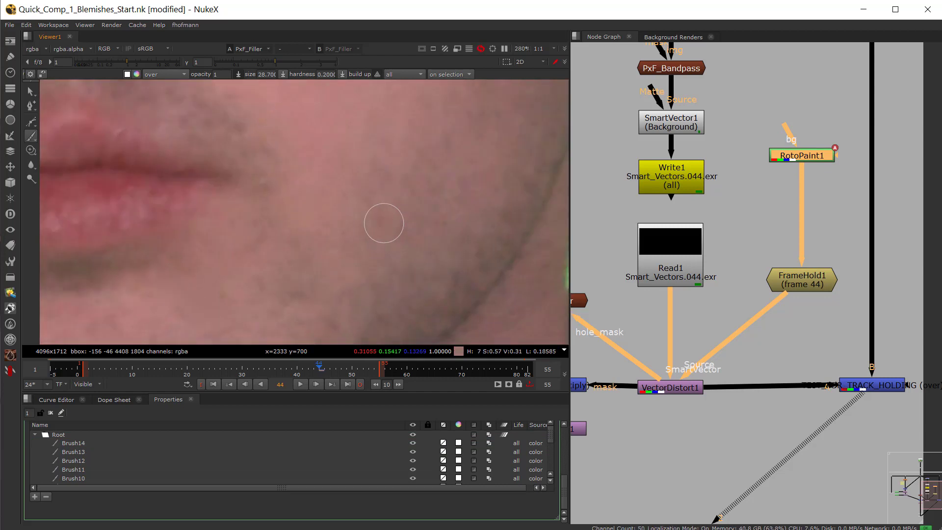
{"action": "left_click", "coordinate": [494, 229]}
{"action": "scroll", "coordinate": [330, 196], "scroll_direction": "down", "scroll_amount": 5}
{"action": "scroll", "coordinate": [280, 227], "scroll_direction": "up", "scroll_amount": 5}
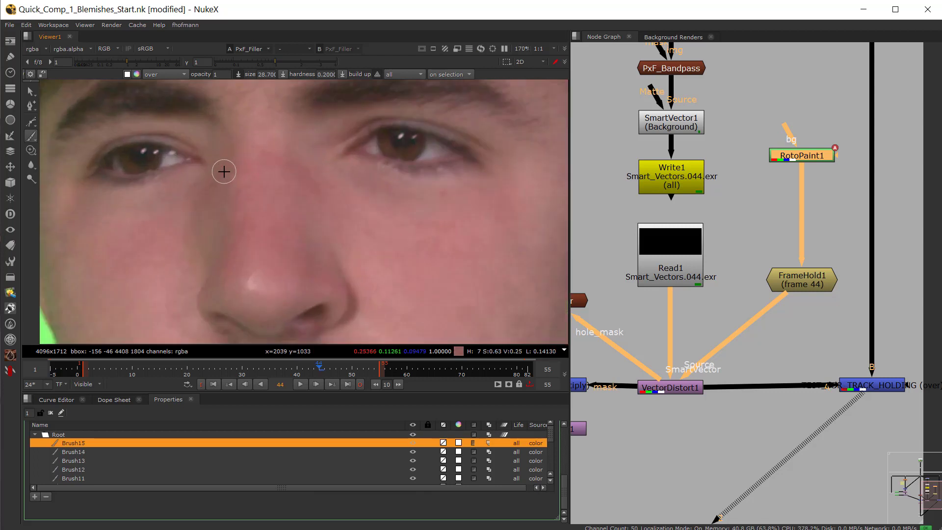
Paint a series of overlapping strokes across the bridge of the nose between the eyes
{"action": "mouse_move", "coordinate": [314, 190]}
{"action": "left_mouse_down"}
{"action": "mouse_move", "coordinate": [376, 214]}
{"action": "mouse_move", "coordinate": [337, 155]}
{"action": "mouse_move", "coordinate": [319, 204]}
{"action": "left_mouse_up"}
{"action": "mouse_move", "coordinate": [305, 147]}
{"action": "left_mouse_down"}
{"action": "mouse_move", "coordinate": [278, 169]}
{"action": "mouse_move", "coordinate": [282, 196]}
{"action": "left_mouse_up"}
{"action": "left_click", "coordinate": [279, 195]}
{"action": "left_click", "coordinate": [247, 181]}
{"action": "left_click", "coordinate": [242, 168]}
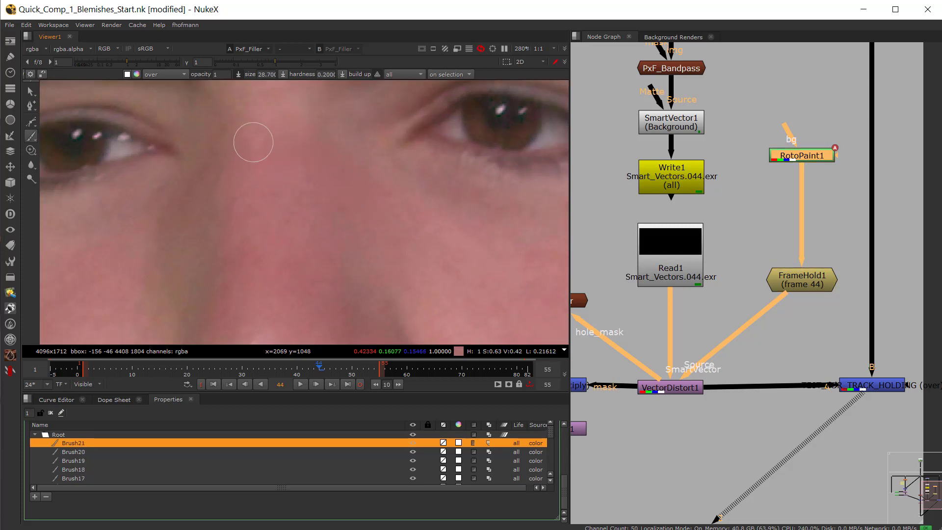
{"action": "scroll", "coordinate": [211, 203], "scroll_direction": "down", "scroll_amount": 3}
{"action": "scroll", "coordinate": [211, 204], "scroll_direction": "down", "scroll_amount": 3}
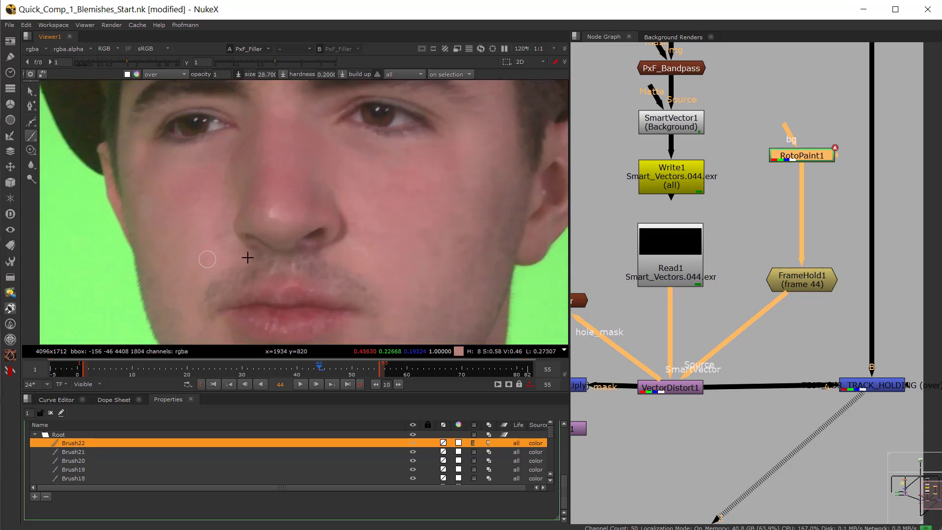
Paint over the blemishes on the upper cheek between the eye and the ear
{"action": "scroll", "coordinate": [379, 214], "scroll_direction": "up", "scroll_amount": 3}
{"action": "left_click", "coordinate": [345, 194]}
{"action": "left_click", "coordinate": [355, 190]}
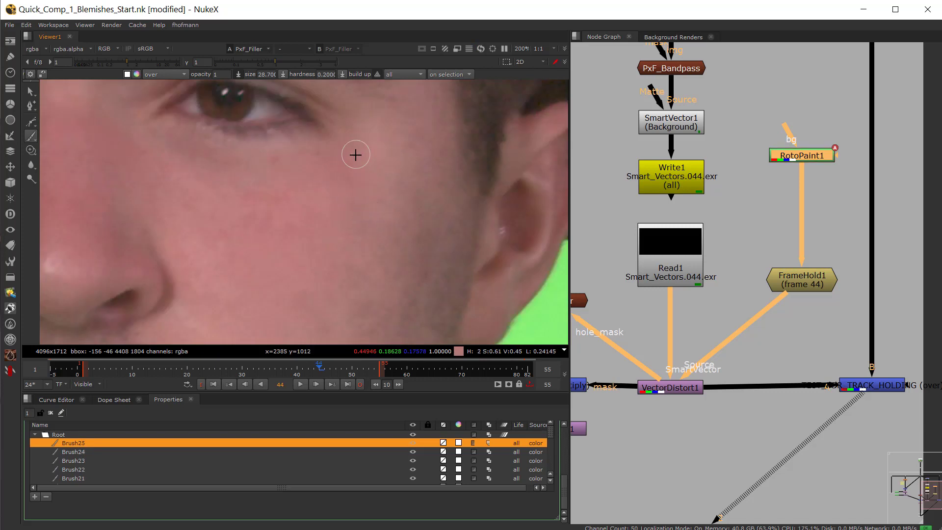
{"action": "scroll", "coordinate": [383, 174], "scroll_direction": "down", "scroll_amount": 5}
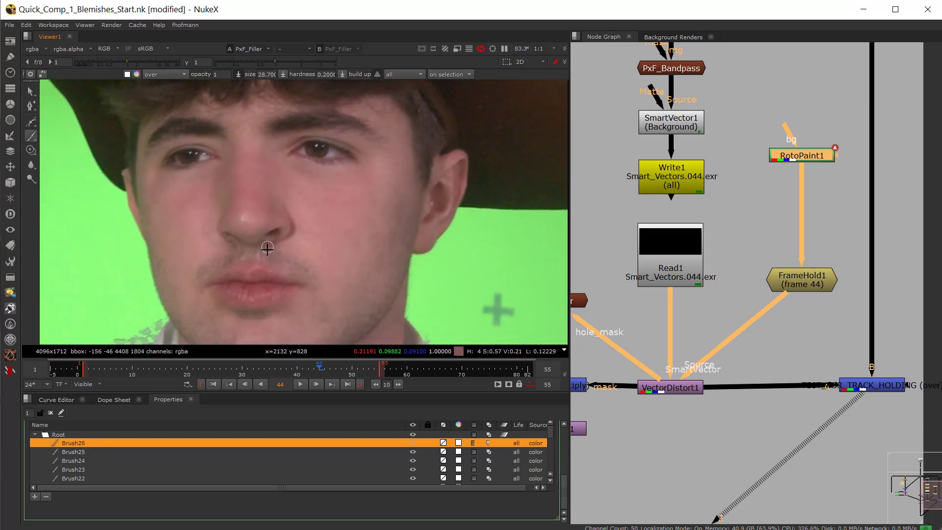
Toggle the PxF_Filler node off and on to compare the face with and without the fill
{"action": "scroll", "coordinate": [662, 387], "scroll_direction": "down", "scroll_amount": 3}
{"action": "scroll", "coordinate": [707, 299], "scroll_direction": "up", "scroll_amount": 5}
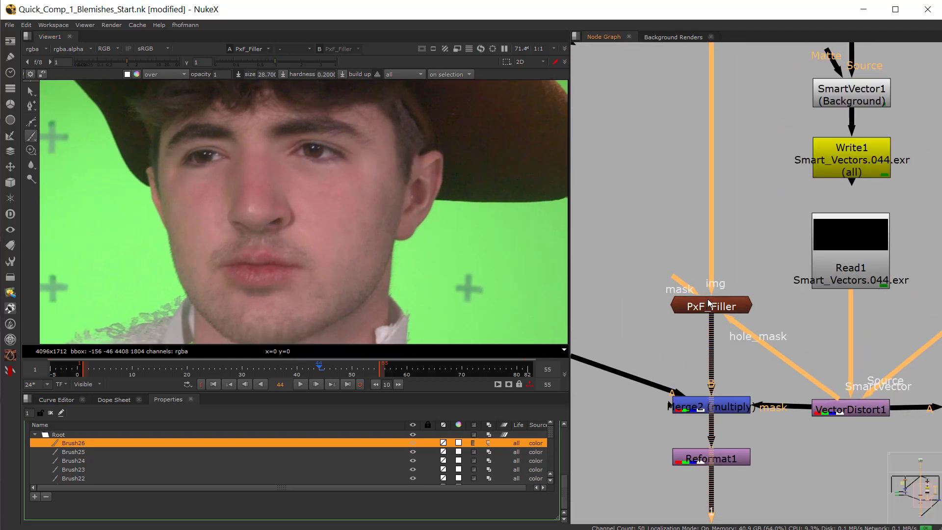
{"action": "left_click", "coordinate": [703, 305]}
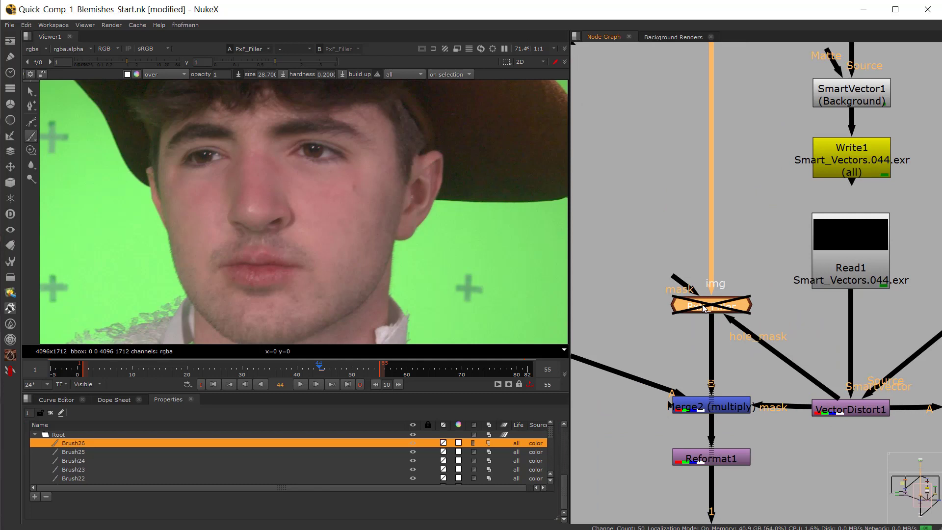
Show the output of the TEST_FOR_TRACK_HOLDING merge in the viewer
{"action": "left_click_drag", "start_coordinate": [808, 341], "coordinate": [609, 339]}
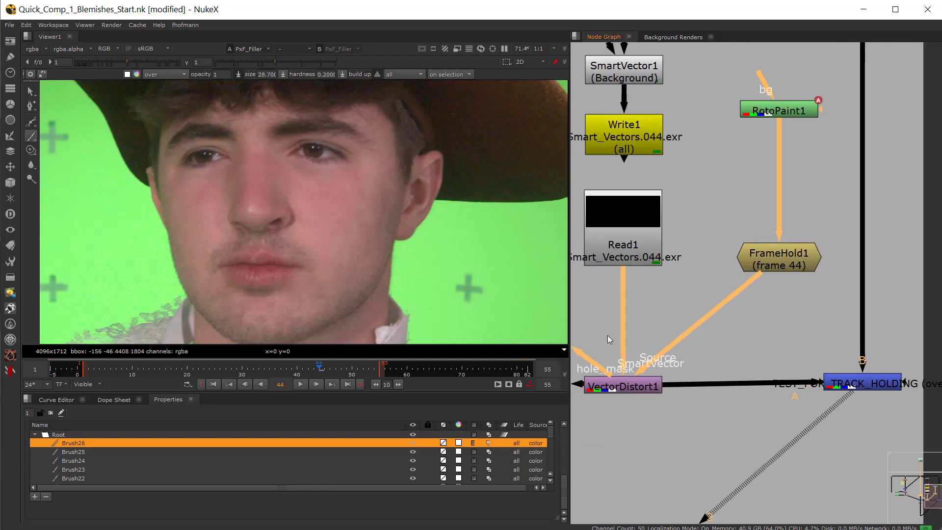
{"action": "left_click_drag", "start_coordinate": [863, 388], "coordinate": [772, 387]}
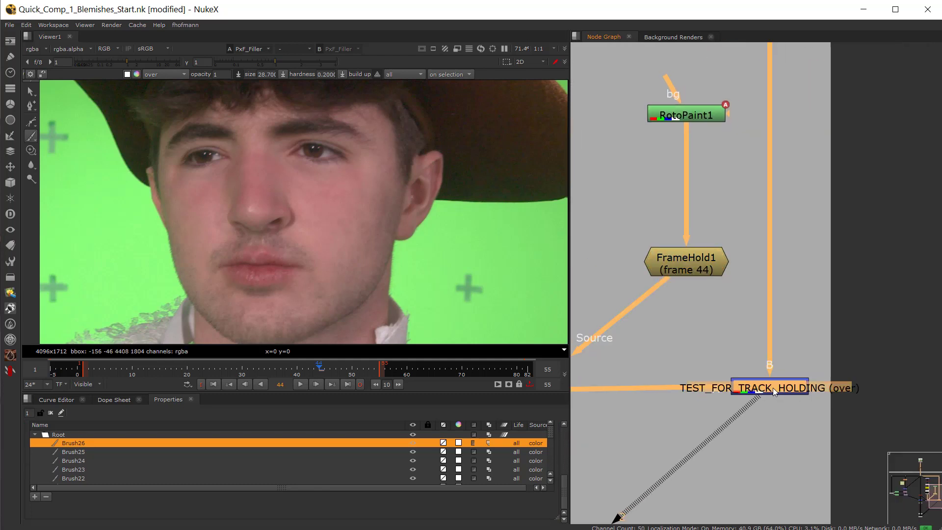
{"action": "key", "text": "1"}
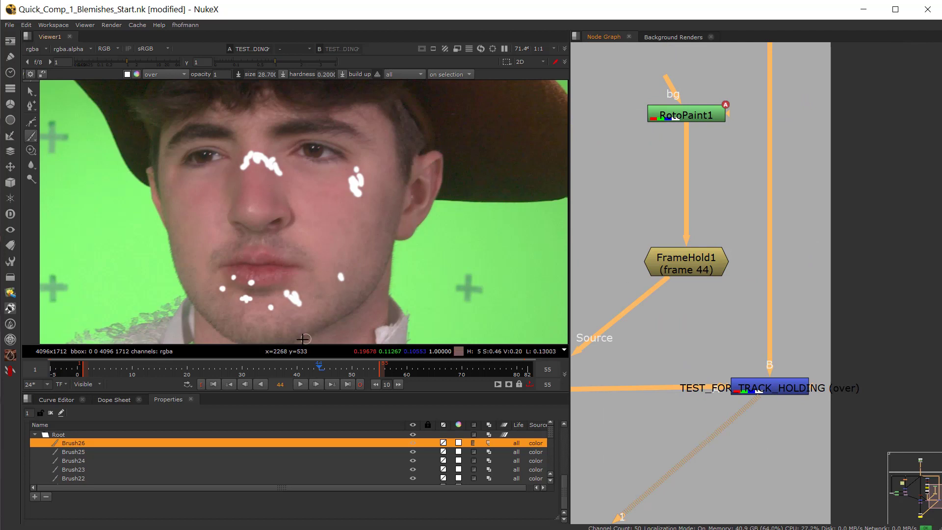
Play the sequence through TEST_FOR_TRACK_HOLDING to check how the painted strokes track with the face
{"action": "left_click_drag", "start_coordinate": [704, 363], "coordinate": [775, 358]}
{"action": "scroll", "coordinate": [775, 358], "scroll_direction": "down", "scroll_amount": 1}
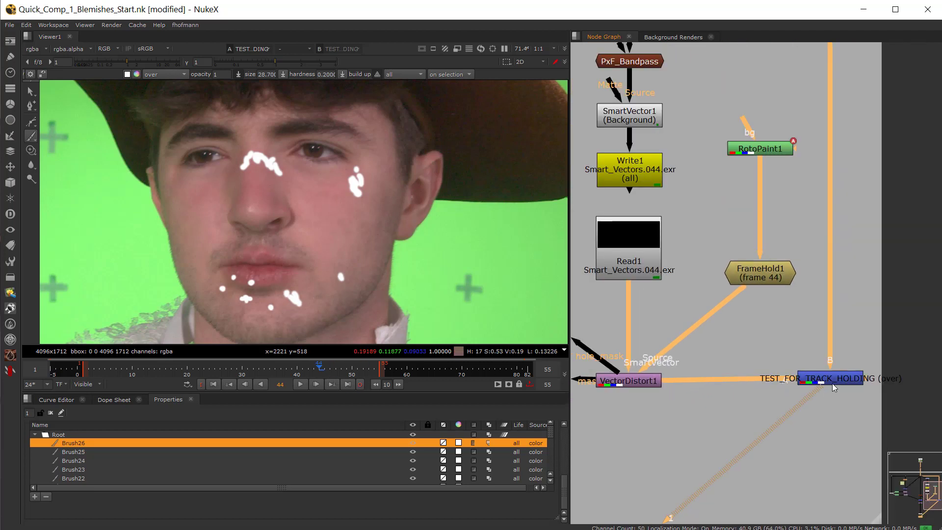
{"action": "left_click_drag", "start_coordinate": [832, 383], "coordinate": [829, 380]}
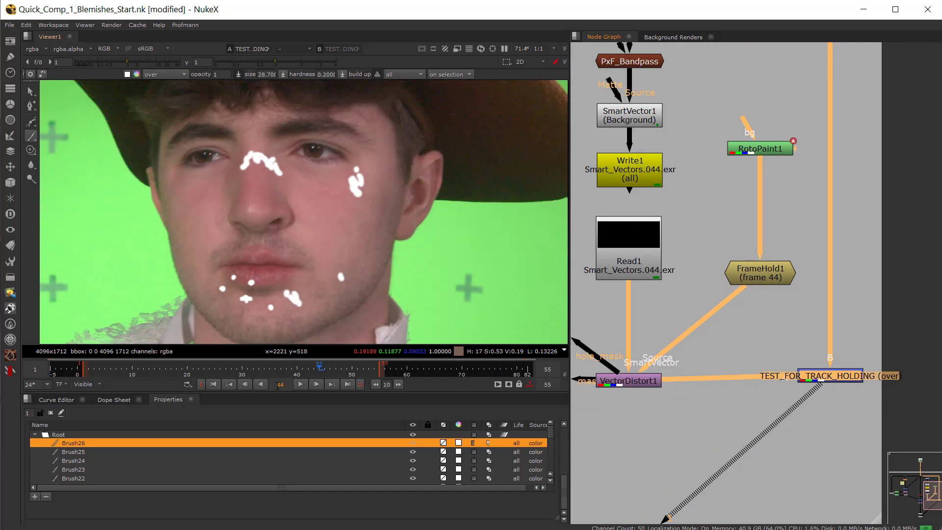
{"action": "left_click", "coordinate": [299, 384]}
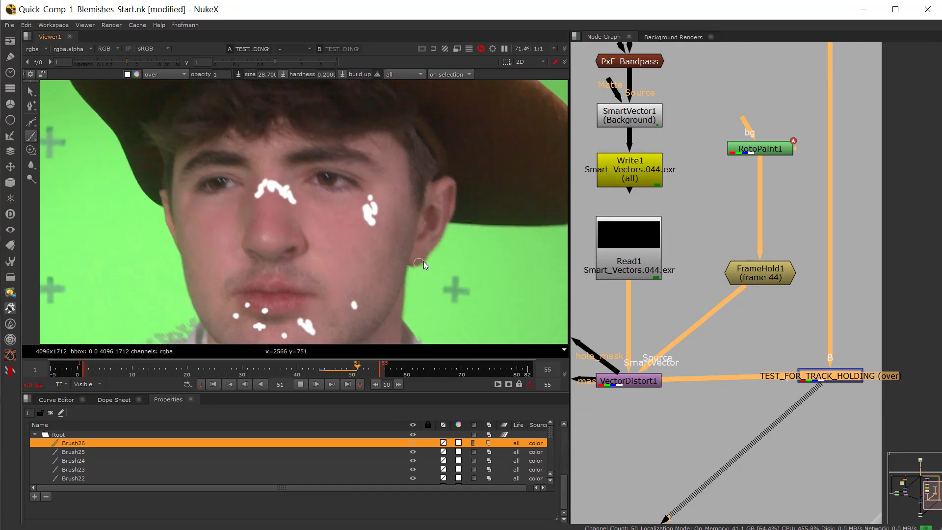
{"action": "scroll", "coordinate": [423, 263], "scroll_direction": "down", "scroll_amount": 2}
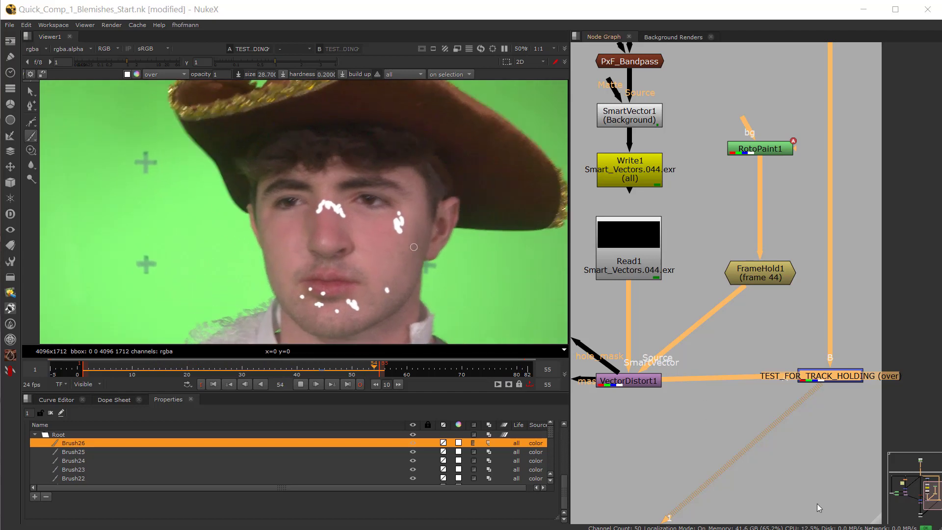
Stop the playback and show the output of the PxF_Filler node in the viewer
{"action": "key", "text": "k"}
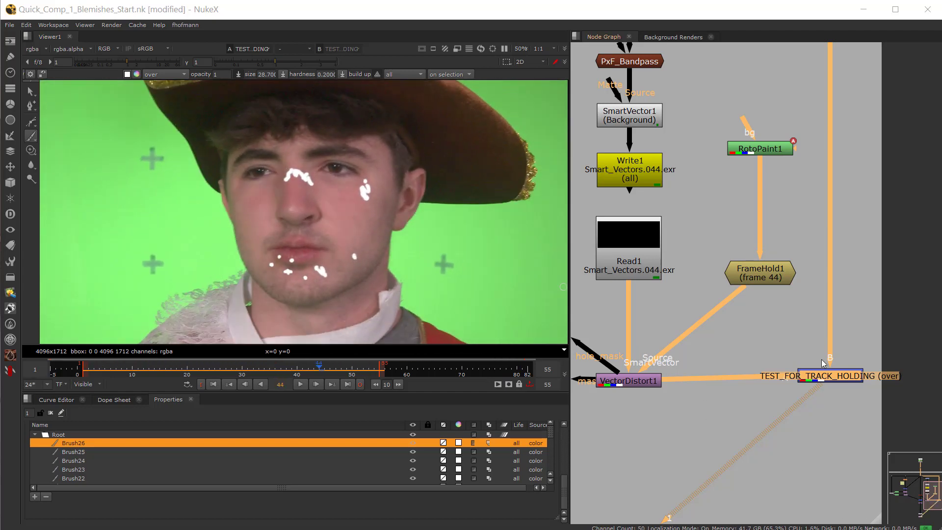
{"action": "scroll", "coordinate": [703, 413], "scroll_direction": "down", "scroll_amount": 3}
{"action": "scroll", "coordinate": [677, 309], "scroll_direction": "up", "scroll_amount": 2}
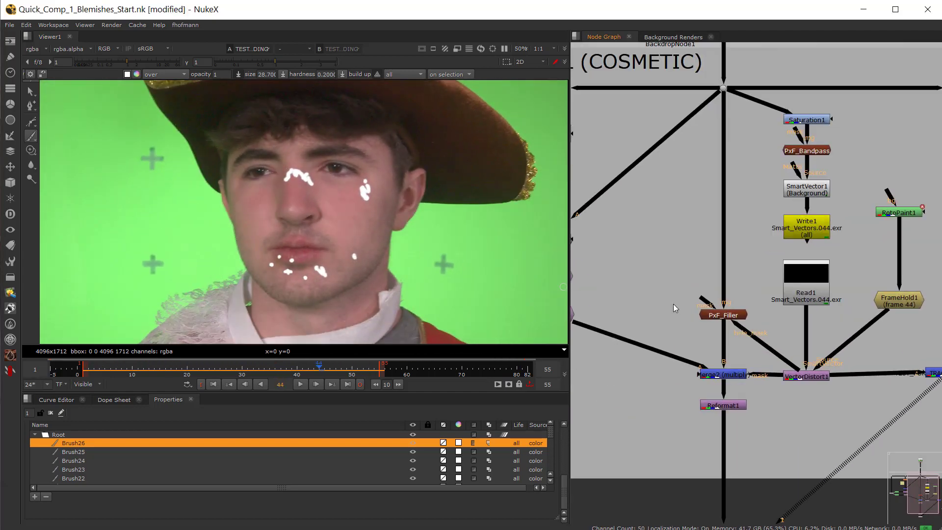
{"action": "left_click", "coordinate": [708, 316]}
{"action": "key", "text": "1"}
{"action": "scroll", "coordinate": [362, 197], "scroll_direction": "up", "scroll_amount": 10}
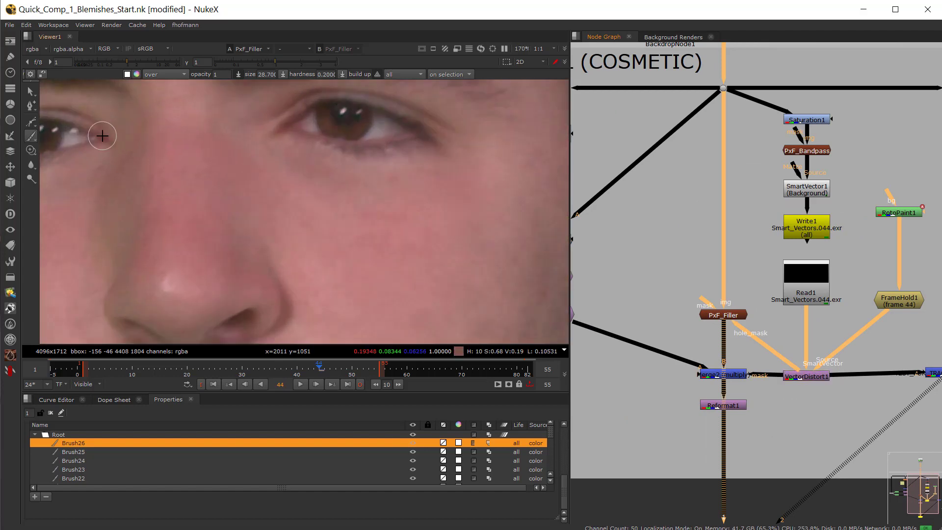
Lower the viewer gamma to 0.6 to inspect the filled skin between the eyes, and reset the gamma to 1
{"action": "left_click_drag", "start_coordinate": [274, 62], "coordinate": [260, 63]}
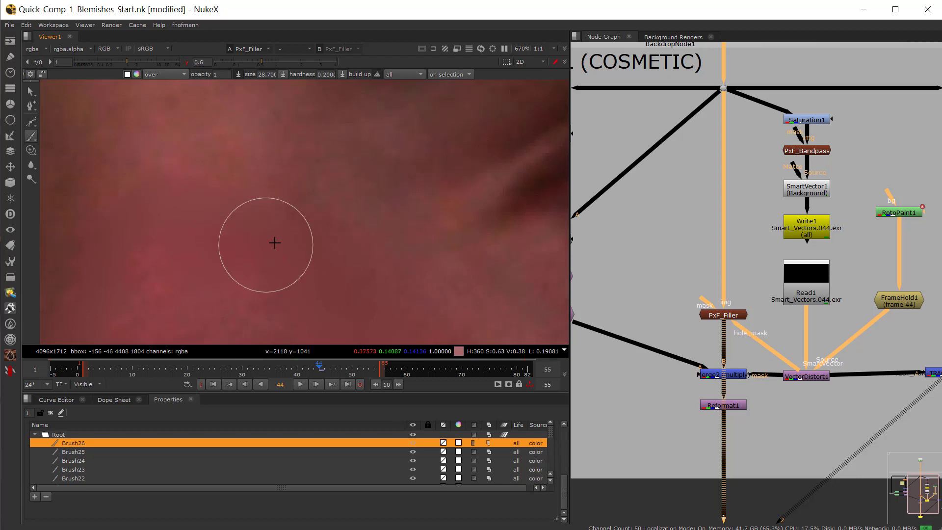
{"action": "left_click", "coordinate": [187, 62]}
{"action": "scroll", "coordinate": [332, 237], "scroll_direction": "down", "scroll_amount": 8}
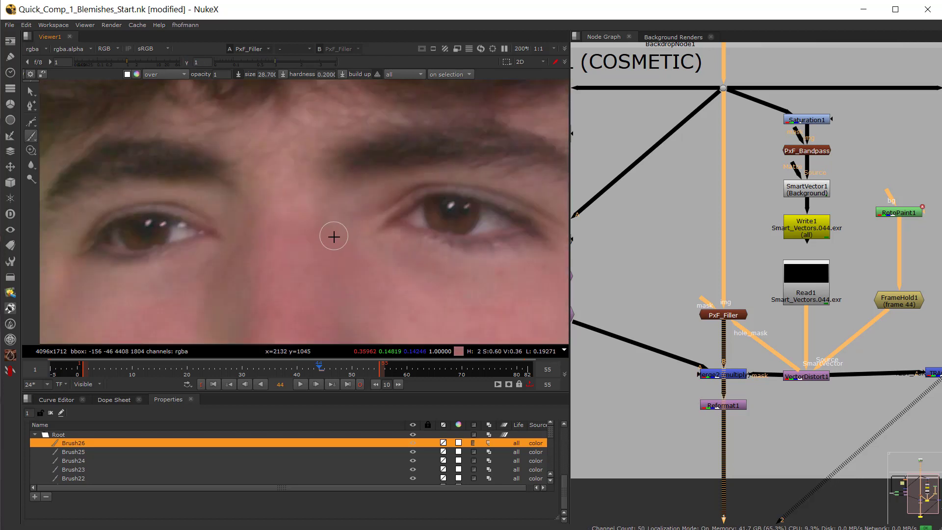
{"action": "scroll", "coordinate": [744, 315], "scroll_direction": "down", "scroll_amount": 5}
{"action": "scroll", "coordinate": [734, 311], "scroll_direction": "up", "scroll_amount": 5}
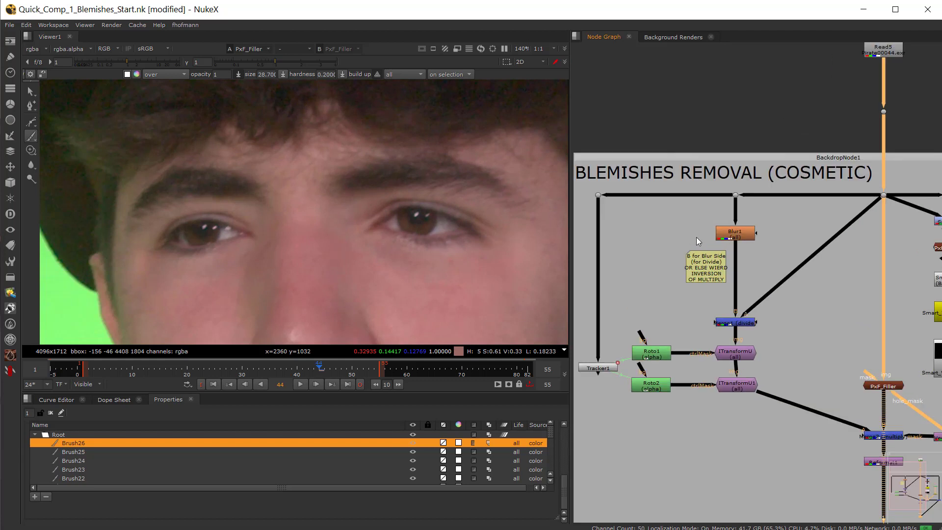
Open Tracker1's properties and play and scrub the shot to frame 9 to check the track on the nose
{"action": "double_click", "coordinate": [597, 365]}
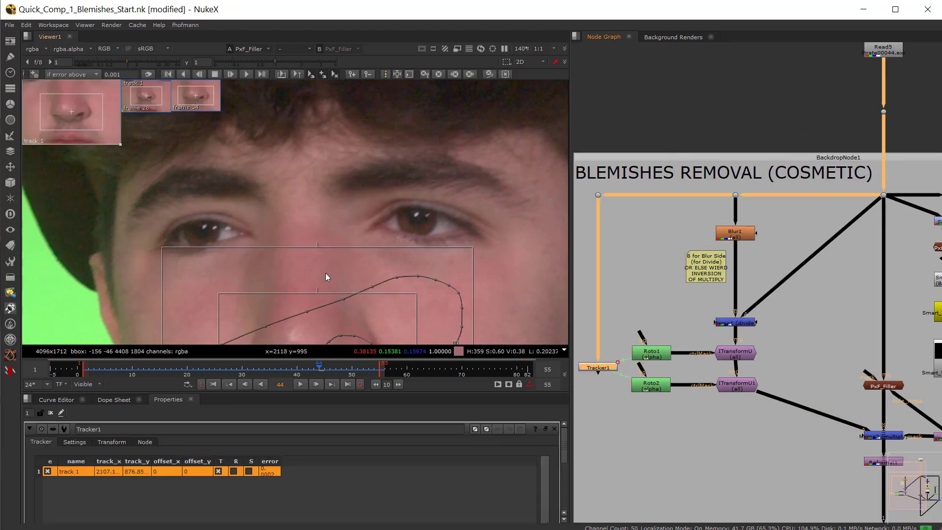
{"action": "scroll", "coordinate": [325, 272], "scroll_direction": "down", "scroll_amount": 3}
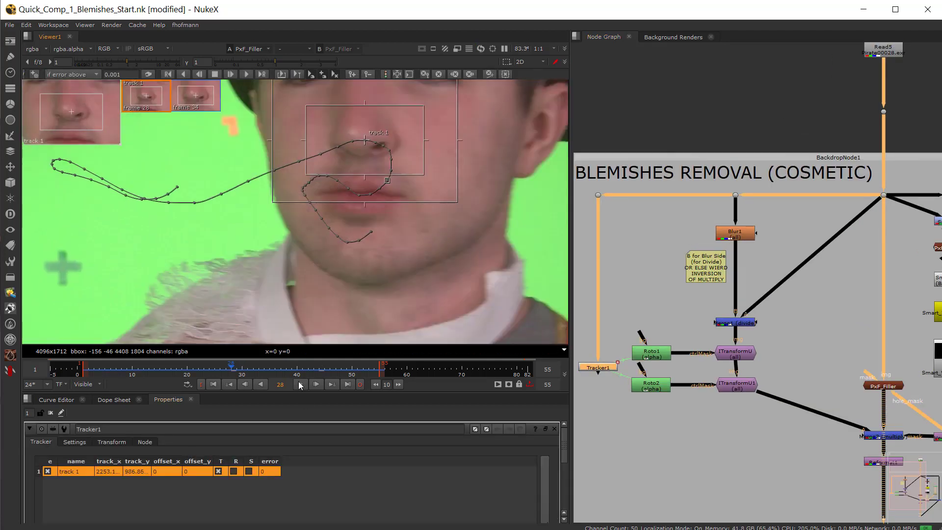
{"action": "left_click", "coordinate": [299, 383]}
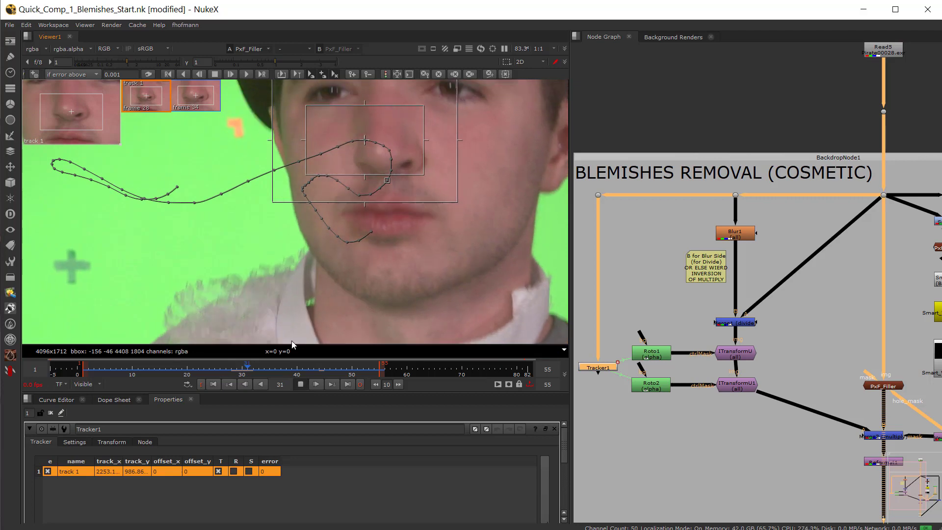
{"action": "left_click", "coordinate": [300, 384]}
{"action": "left_click", "coordinate": [128, 367]}
{"action": "scroll", "coordinate": [642, 388], "scroll_direction": "up", "scroll_amount": 1}
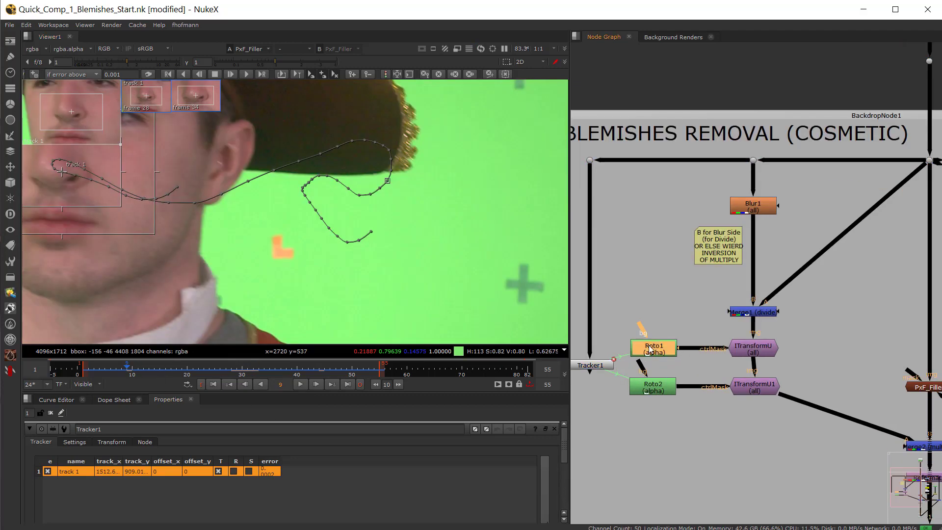
Open Roto1's properties and move to frame 31 to check how its rectangle follows the face
{"action": "double_click", "coordinate": [652, 349]}
{"action": "scroll", "coordinate": [307, 216], "scroll_direction": "down", "scroll_amount": 4}
{"action": "left_click_drag", "start_coordinate": [220, 228], "coordinate": [265, 228]}
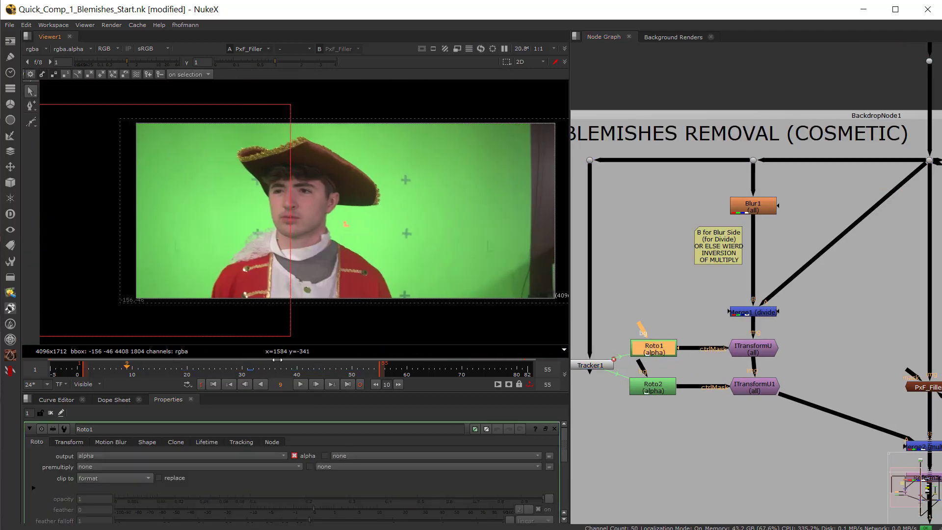
{"action": "left_click", "coordinate": [249, 373]}
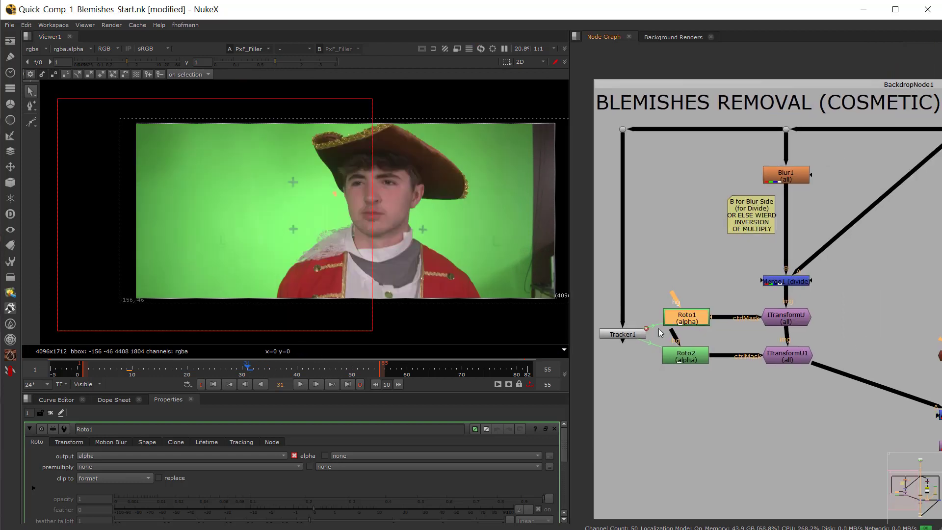
Open the properties of Tracker1 and Roto1, and enlarge the properties area to show Roto1's shape list
{"action": "left_click_drag", "start_coordinate": [603, 367], "coordinate": [635, 336]}
{"action": "left_click", "coordinate": [634, 336]}
{"action": "double_click", "coordinate": [635, 337]}
{"action": "double_click", "coordinate": [687, 316]}
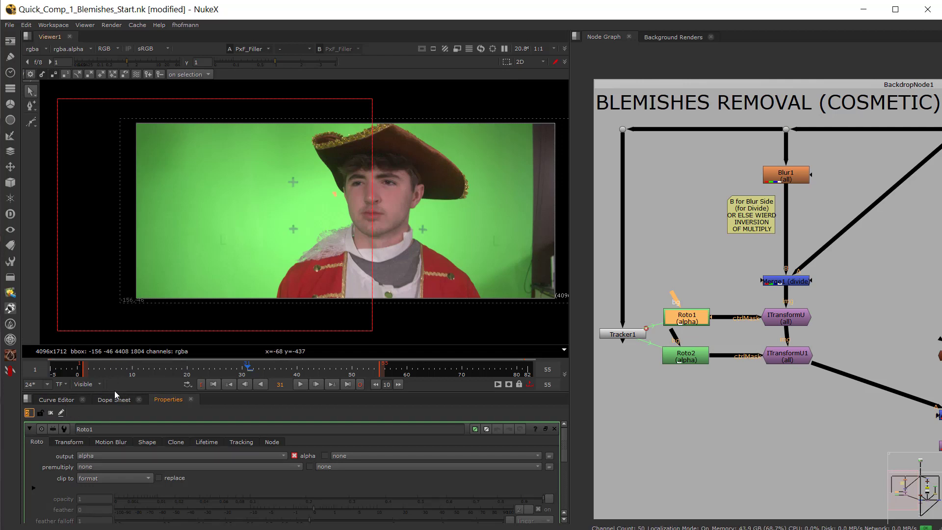
{"action": "left_click_drag", "start_coordinate": [116, 392], "coordinate": [116, 308]}
{"action": "left_click", "coordinate": [740, 407]}
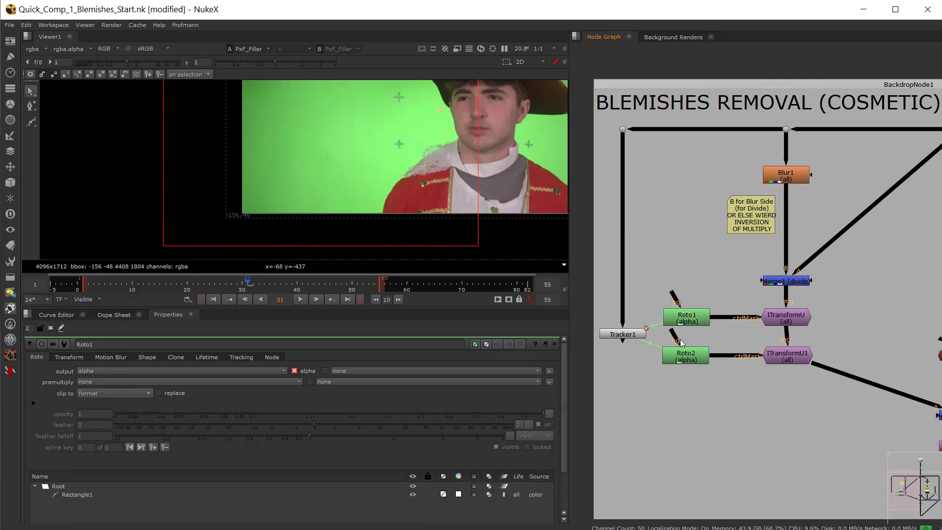
Examine Tracker1's Transform settings above Roto1's properties, enlarging the properties area to fit both
{"action": "left_click", "coordinate": [687, 322]}
{"action": "double_click", "coordinate": [627, 335]}
{"action": "scroll", "coordinate": [221, 436], "scroll_direction": "down", "scroll_amount": 3}
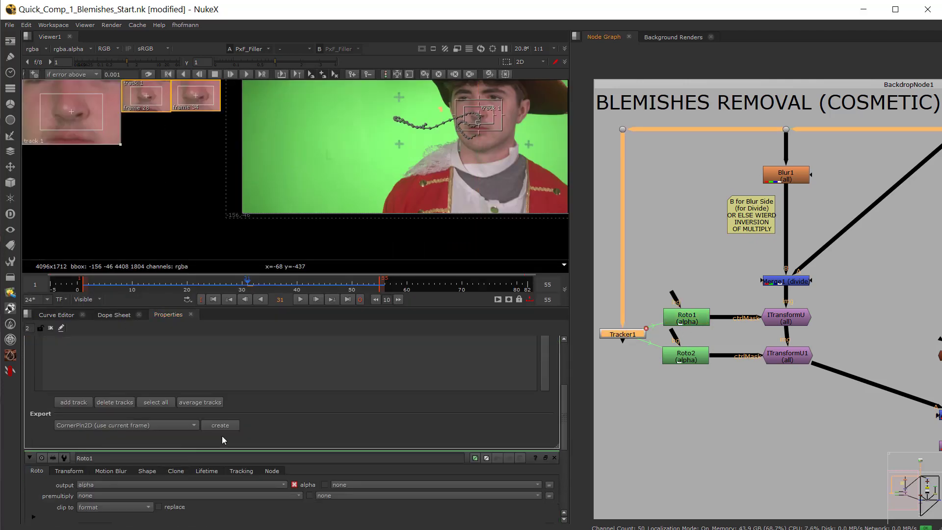
{"action": "scroll", "coordinate": [146, 388], "scroll_direction": "up", "scroll_amount": 3}
{"action": "left_click", "coordinate": [112, 357]}
{"action": "scroll", "coordinate": [182, 420], "scroll_direction": "down", "scroll_amount": 5}
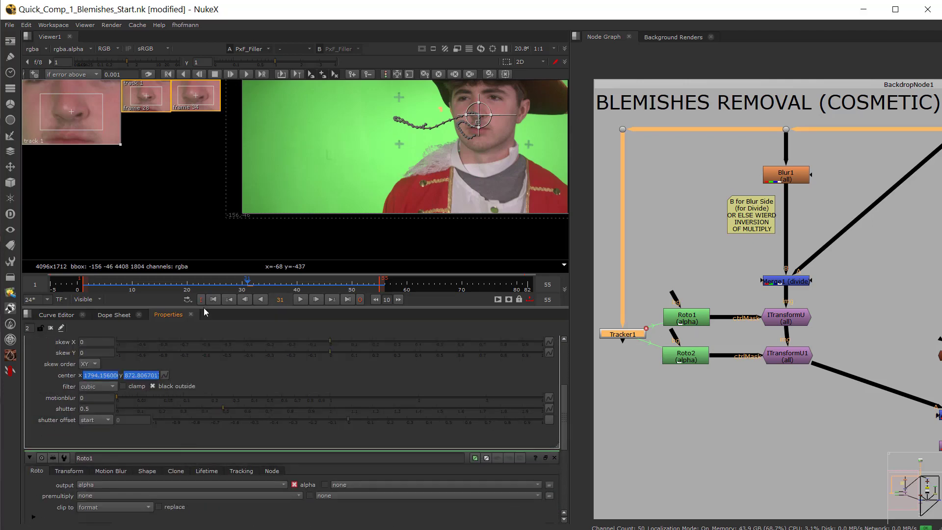
{"action": "left_click_drag", "start_coordinate": [204, 308], "coordinate": [204, 170]}
Compare the Transform values of Roto1's Root layer and Rectangle1 shape with the animation of Tracker1
{"action": "left_click", "coordinate": [65, 462]}
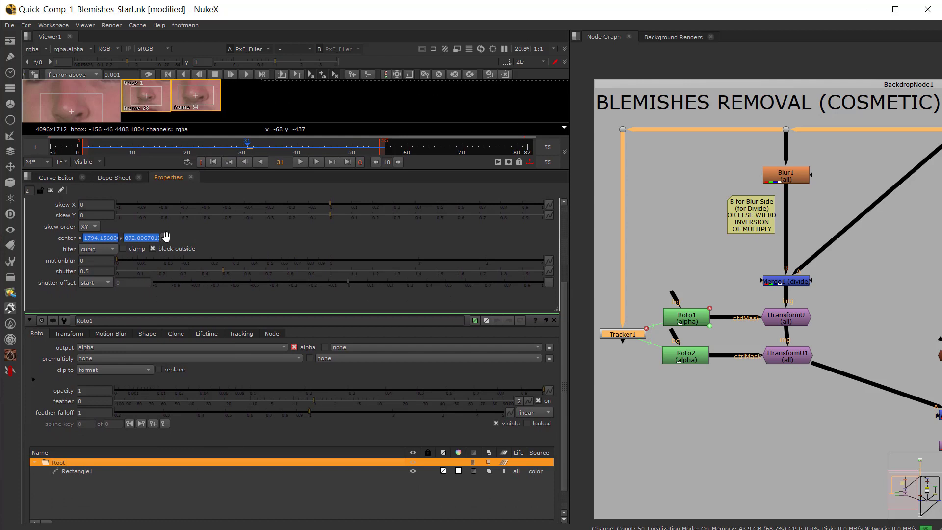
{"action": "left_click", "coordinate": [69, 333]}
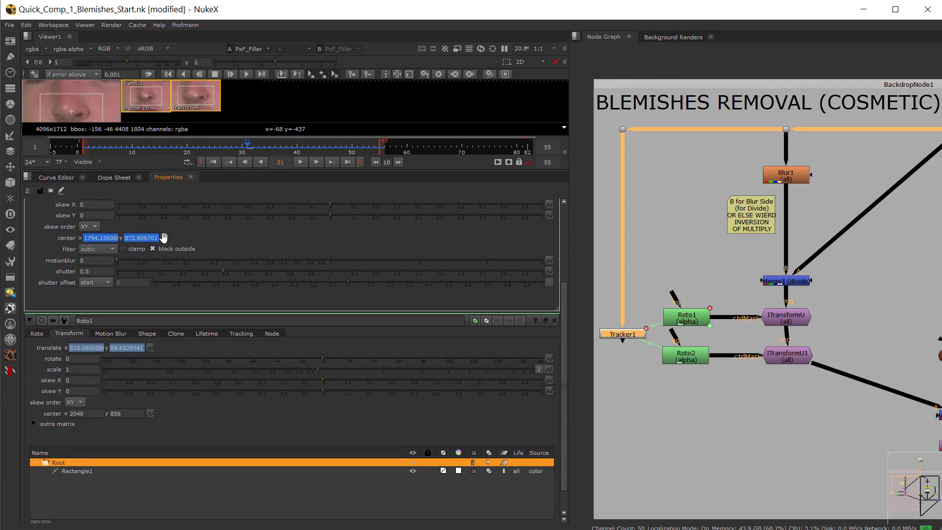
{"action": "left_click_drag", "start_coordinate": [164, 238], "coordinate": [153, 349]}
{"action": "left_click", "coordinate": [74, 471]}
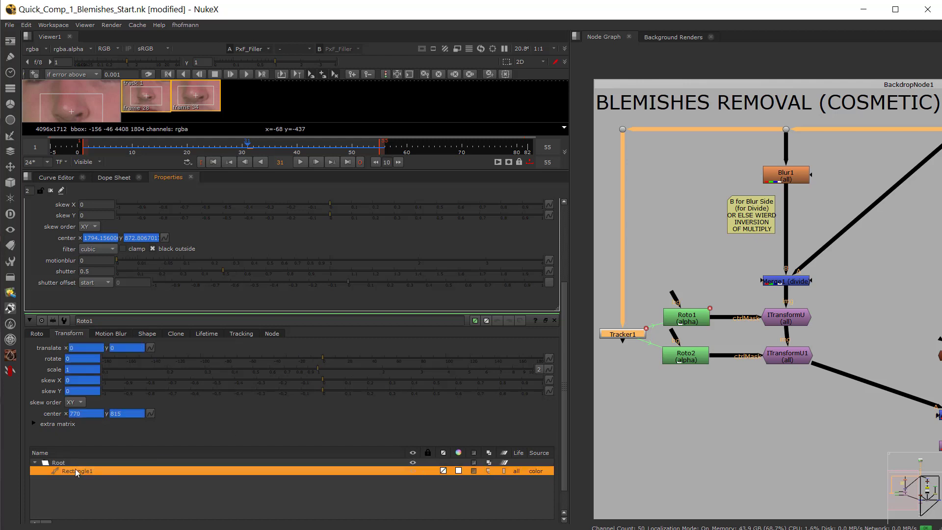
View Tracker1's animation curves in the Curve Editor, then return to the node properties and enlarge the viewer
{"action": "left_click", "coordinate": [48, 177]}
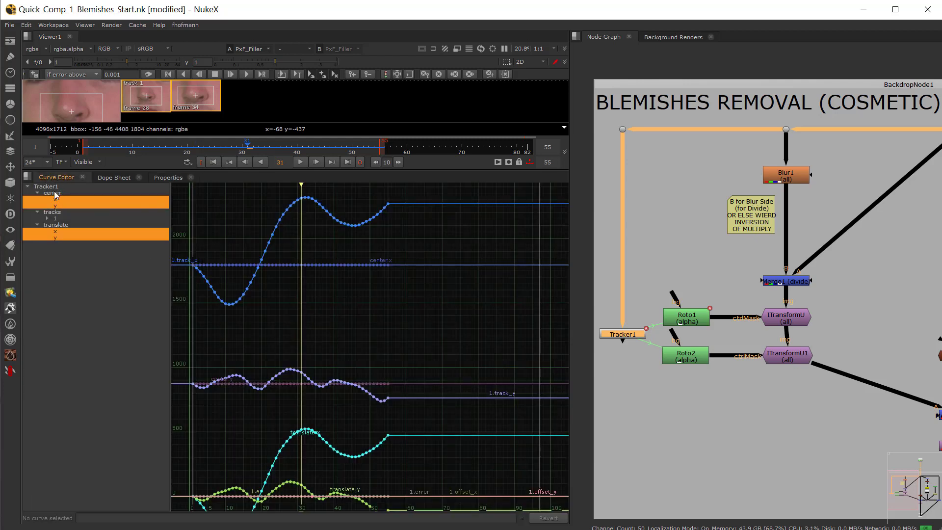
{"action": "left_click", "coordinate": [115, 179]}
{"action": "left_click", "coordinate": [164, 178]}
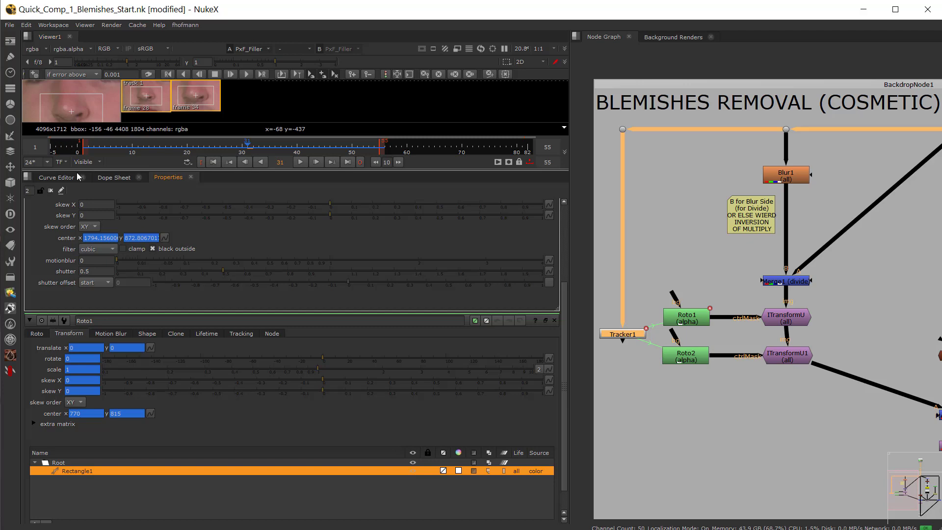
{"action": "left_click_drag", "start_coordinate": [79, 169], "coordinate": [84, 436]}
{"action": "left_click_drag", "start_coordinate": [465, 240], "coordinate": [266, 248]}
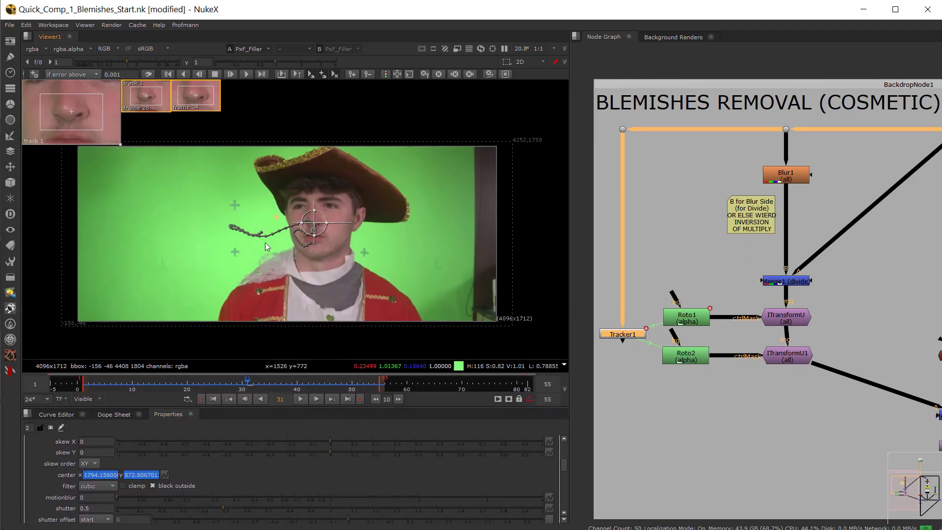
Open Roto1 and Roto2 in turn and scrub to frame 16 to check how both mask shapes follow the face
{"action": "scroll", "coordinate": [267, 247], "scroll_direction": "up", "scroll_amount": 4}
{"action": "scroll", "coordinate": [298, 265], "scroll_direction": "down", "scroll_amount": 1}
{"action": "double_click", "coordinate": [681, 319]}
{"action": "scroll", "coordinate": [396, 277], "scroll_direction": "down", "scroll_amount": 5}
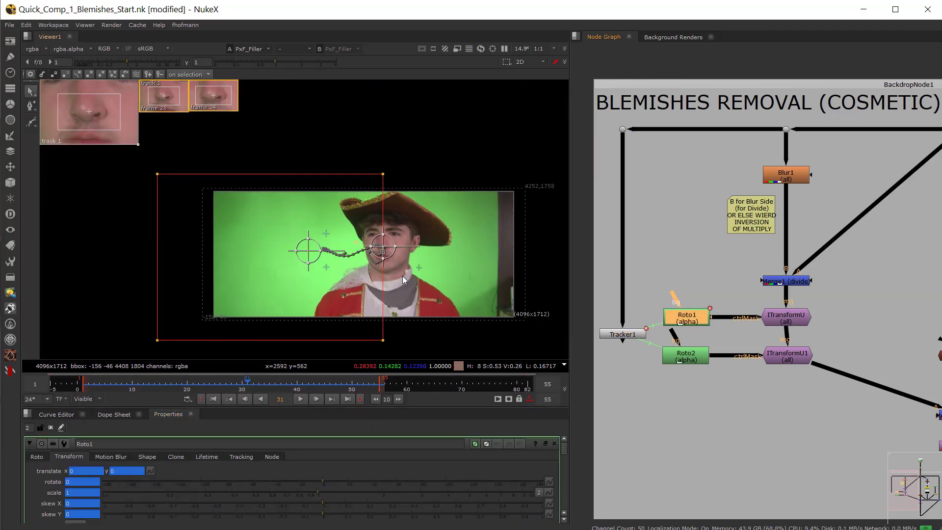
{"action": "scroll", "coordinate": [388, 278], "scroll_direction": "up", "scroll_amount": 2}
{"action": "left_click_drag", "start_coordinate": [245, 383], "coordinate": [278, 384]}
{"action": "double_click", "coordinate": [685, 361]}
{"action": "left_click", "coordinate": [159, 383]}
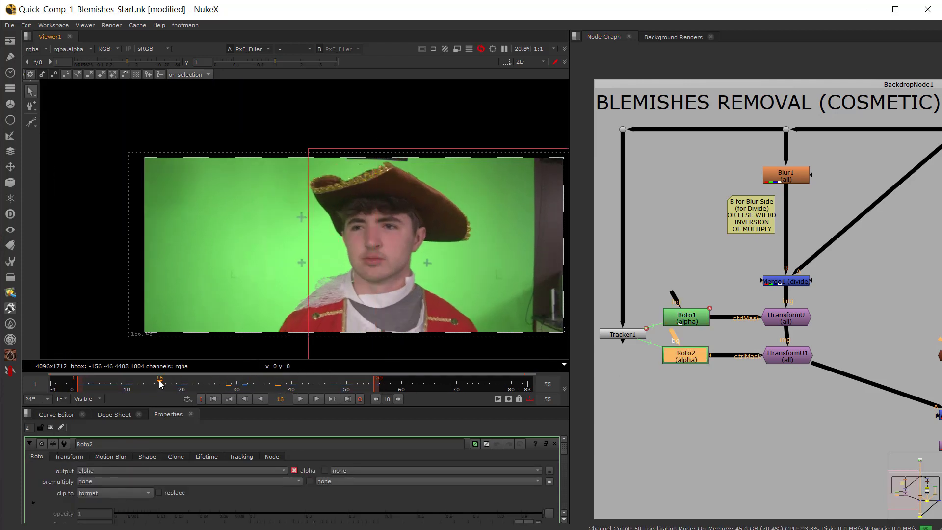
Show the output of Blur1 in the viewer and open its properties, framing the face closely
{"action": "scroll", "coordinate": [751, 354], "scroll_direction": "up", "scroll_amount": 3}
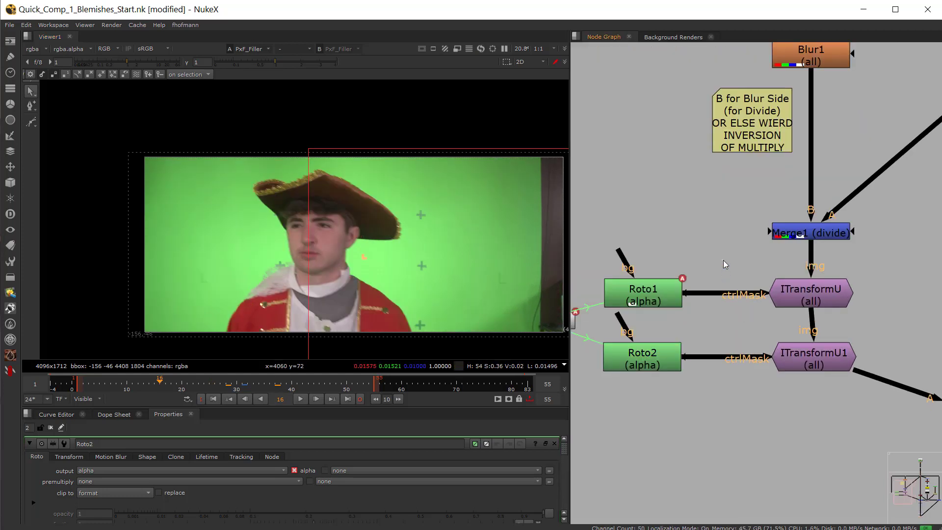
{"action": "scroll", "coordinate": [726, 267], "scroll_direction": "down", "scroll_amount": 5}
{"action": "scroll", "coordinate": [310, 235], "scroll_direction": "up", "scroll_amount": 5}
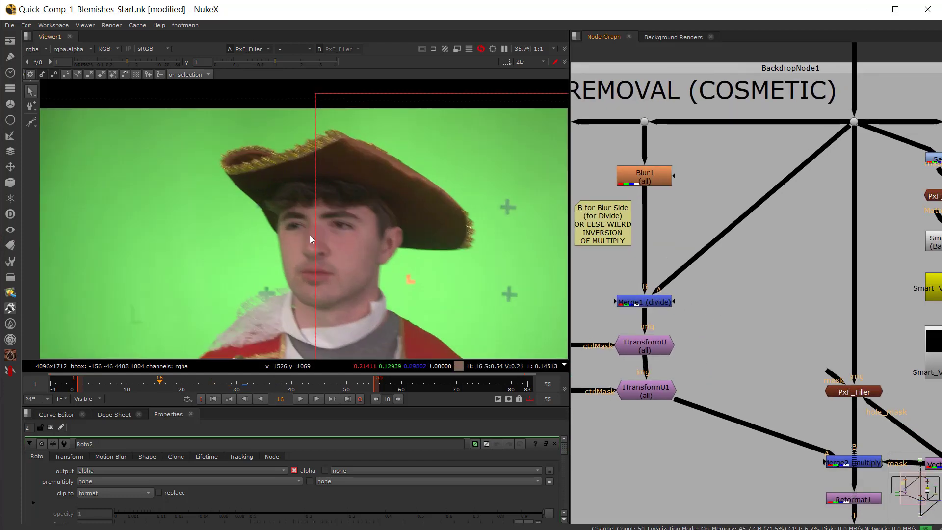
{"action": "left_click", "coordinate": [664, 184]}
{"action": "key", "text": "1"}
{"action": "double_click", "coordinate": [638, 184]}
{"action": "scroll", "coordinate": [441, 256], "scroll_direction": "up", "scroll_amount": 5}
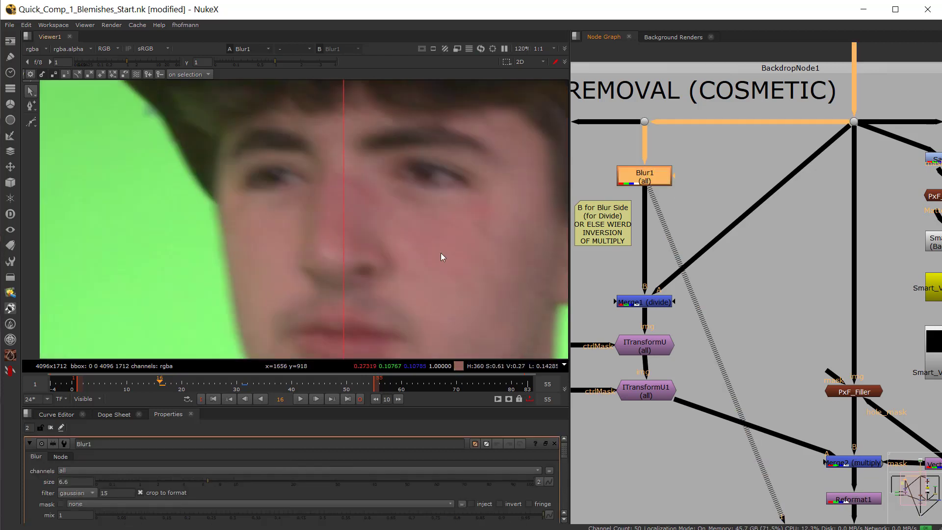
Toggle the Blur1 node off and on to compare the face with and without the blur
{"action": "key", "text": "d"}
{"action": "key", "text": "d"}
{"action": "key", "text": "d"}
{"action": "key", "text": "d"}
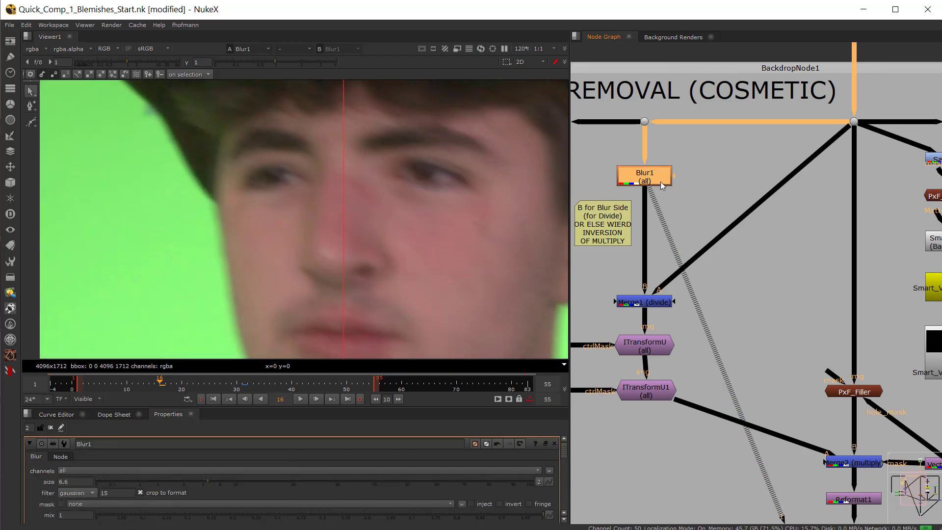
{"action": "key", "text": "d"}
{"action": "key", "text": "d"}
Show the output of the Merge1 divide node in the viewer and check its A and B inputs against the note
{"action": "left_click", "coordinate": [645, 303]}
{"action": "key", "text": "1"}
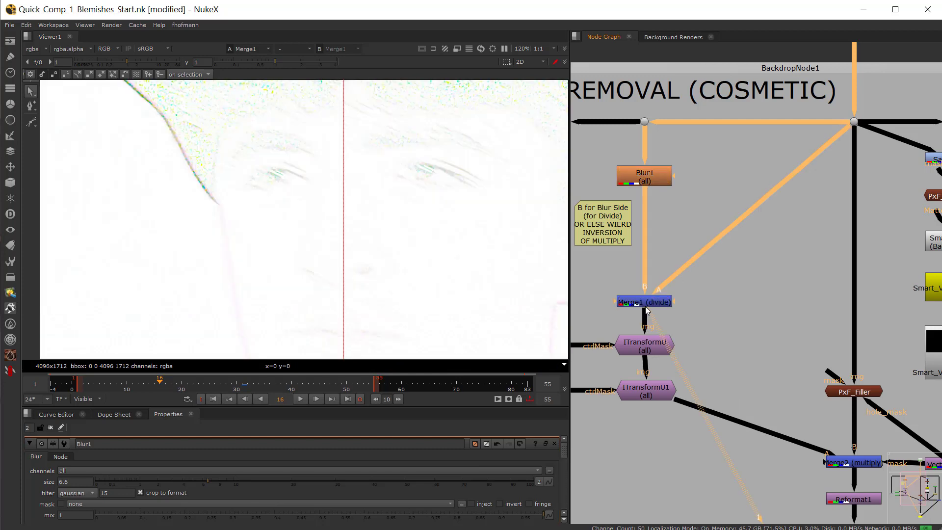
{"action": "scroll", "coordinate": [658, 302], "scroll_direction": "up", "scroll_amount": 4}
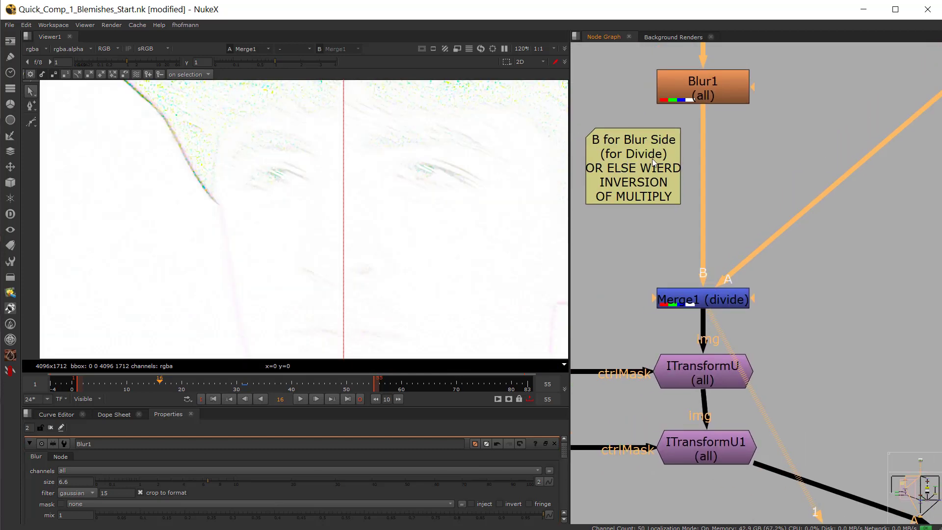
{"action": "left_click", "coordinate": [703, 299]}
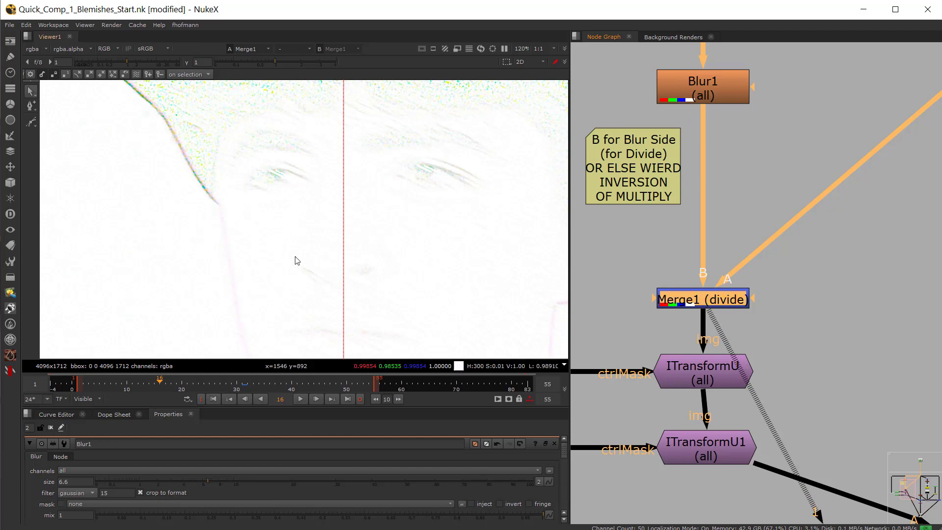
Lower the viewer gamma to 0.12 and examine the skin texture and grain in the Merge1 divide result
{"action": "scroll", "coordinate": [150, 218], "scroll_direction": "down", "scroll_amount": 2}
{"action": "scroll", "coordinate": [336, 249], "scroll_direction": "up", "scroll_amount": 2}
{"action": "left_click_drag", "start_coordinate": [335, 249], "coordinate": [233, 212]}
{"action": "scroll", "coordinate": [233, 212], "scroll_direction": "up", "scroll_amount": 3}
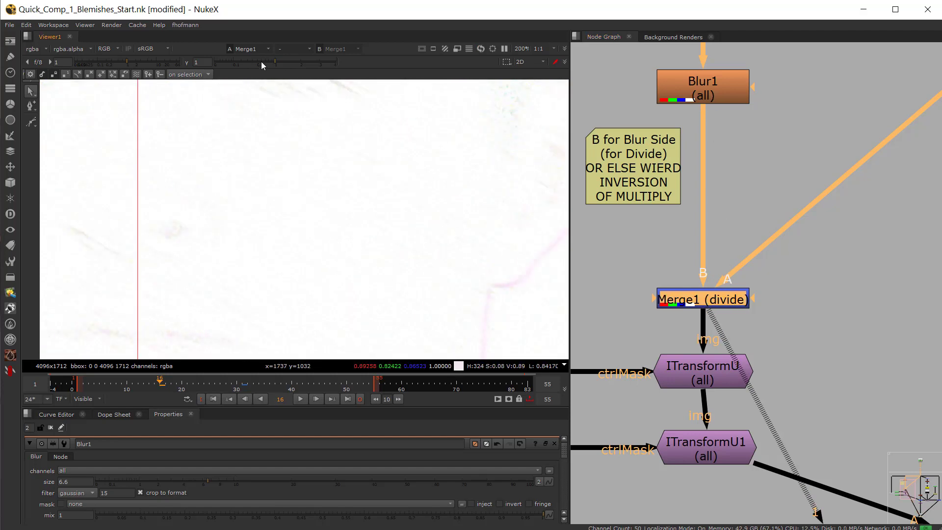
{"action": "left_click_drag", "start_coordinate": [261, 62], "coordinate": [235, 62]}
{"action": "scroll", "coordinate": [351, 139], "scroll_direction": "up", "scroll_amount": 3}
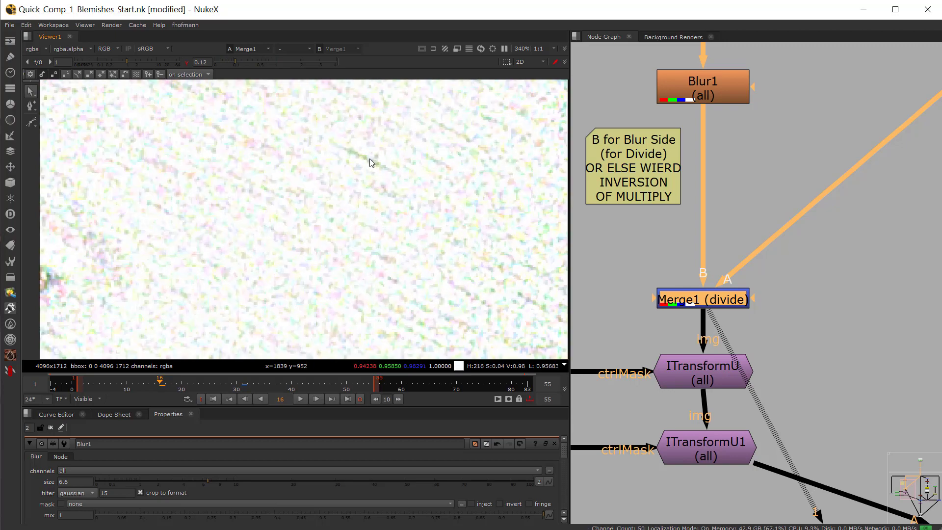
{"action": "scroll", "coordinate": [384, 169], "scroll_direction": "down", "scroll_amount": 3}
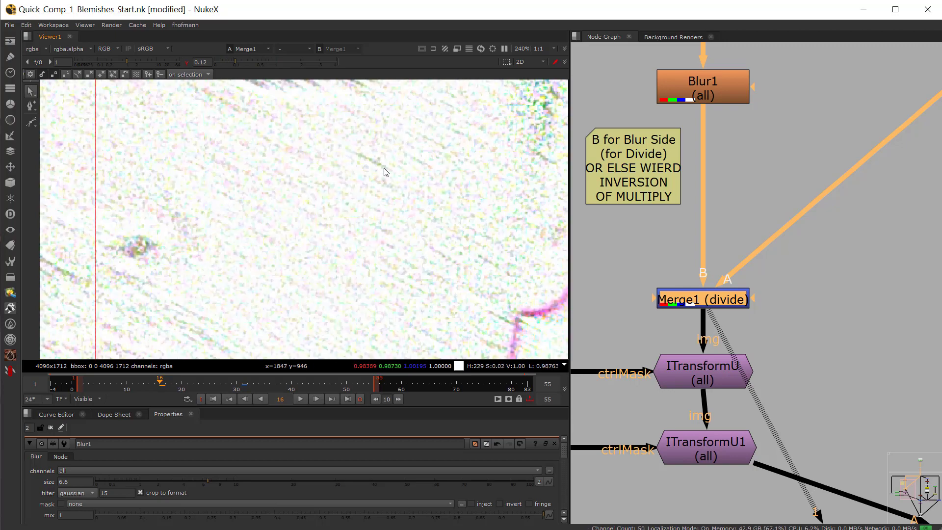
{"action": "scroll", "coordinate": [412, 186], "scroll_direction": "up", "scroll_amount": 3}
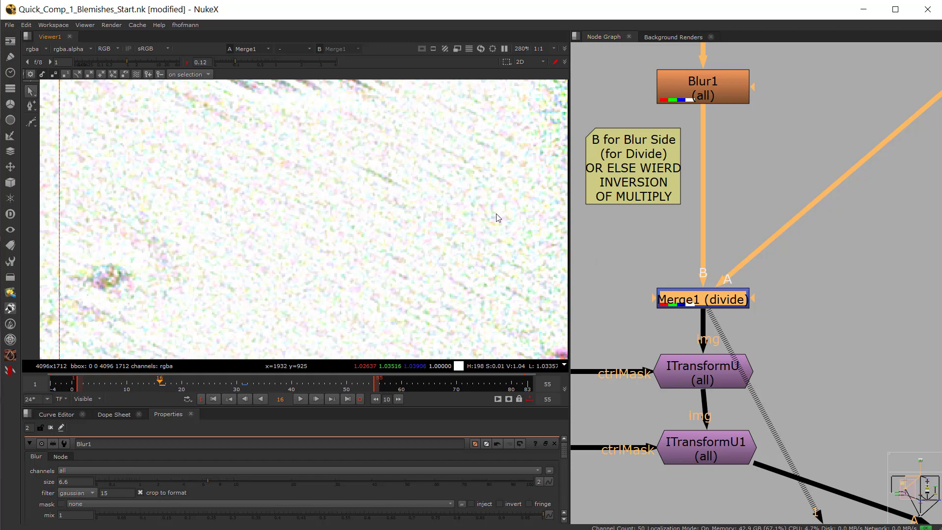
Examine the texture detail of the Merge1 divide result across the whole face and close up on the skin
{"action": "scroll", "coordinate": [638, 295], "scroll_direction": "down", "scroll_amount": 5}
{"action": "scroll", "coordinate": [617, 264], "scroll_direction": "up", "scroll_amount": 5}
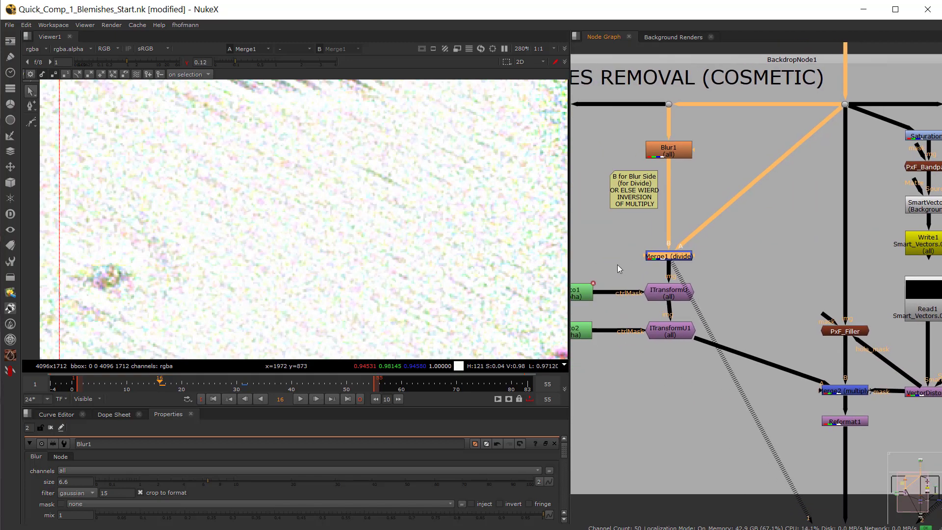
{"action": "scroll", "coordinate": [577, 233], "scroll_direction": "down", "scroll_amount": 1}
{"action": "scroll", "coordinate": [428, 234], "scroll_direction": "down", "scroll_amount": 6}
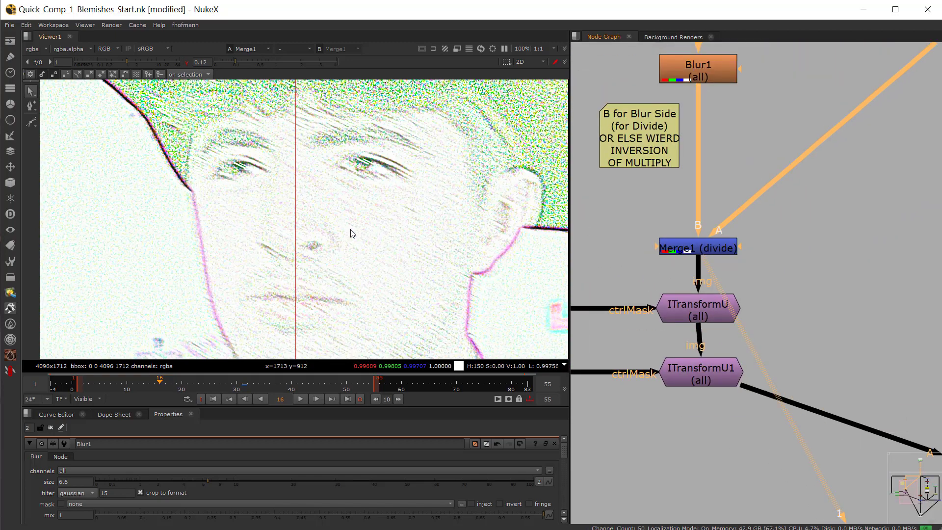
{"action": "scroll", "coordinate": [408, 212], "scroll_direction": "up", "scroll_amount": 6}
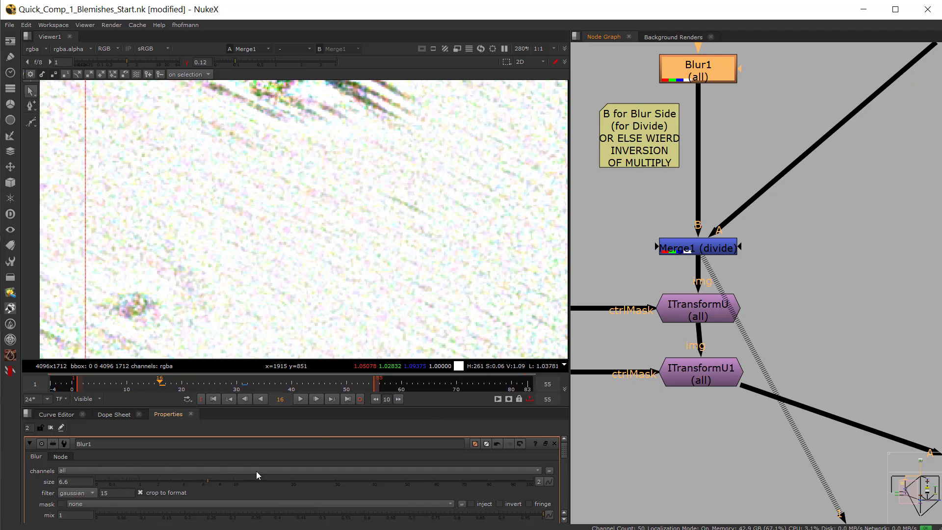
Open the ITransformU properties and view its output in the viewer, as well as the output of ITransformU1
{"action": "scroll", "coordinate": [714, 249], "scroll_direction": "down", "scroll_amount": 3}
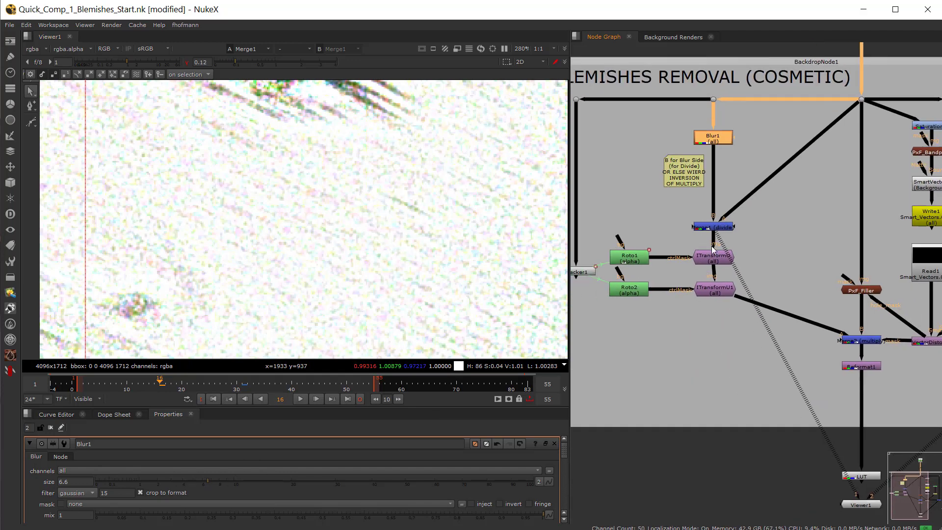
{"action": "scroll", "coordinate": [714, 249], "scroll_direction": "up", "scroll_amount": 3}
{"action": "scroll", "coordinate": [712, 253], "scroll_direction": "down", "scroll_amount": 2}
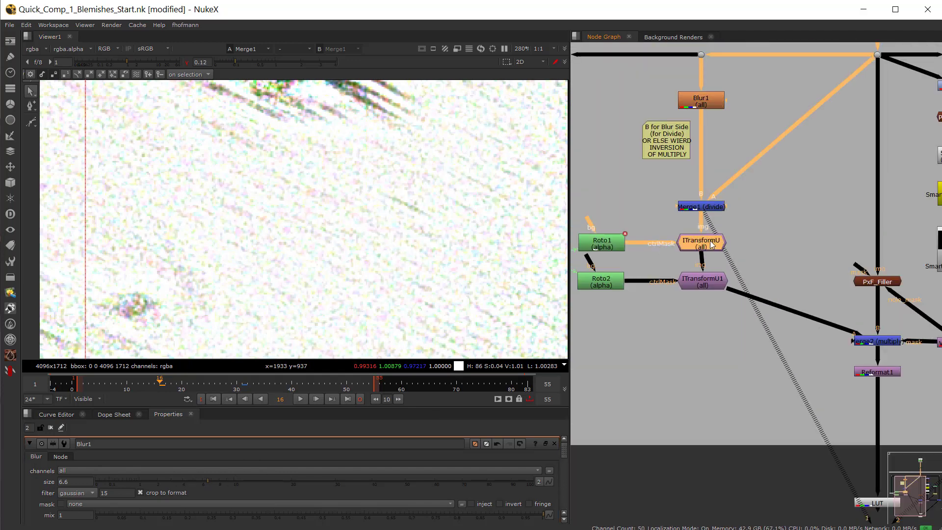
{"action": "double_click", "coordinate": [712, 245]}
{"action": "scroll", "coordinate": [699, 249], "scroll_direction": "up", "scroll_amount": 3}
{"action": "key", "text": "1"}
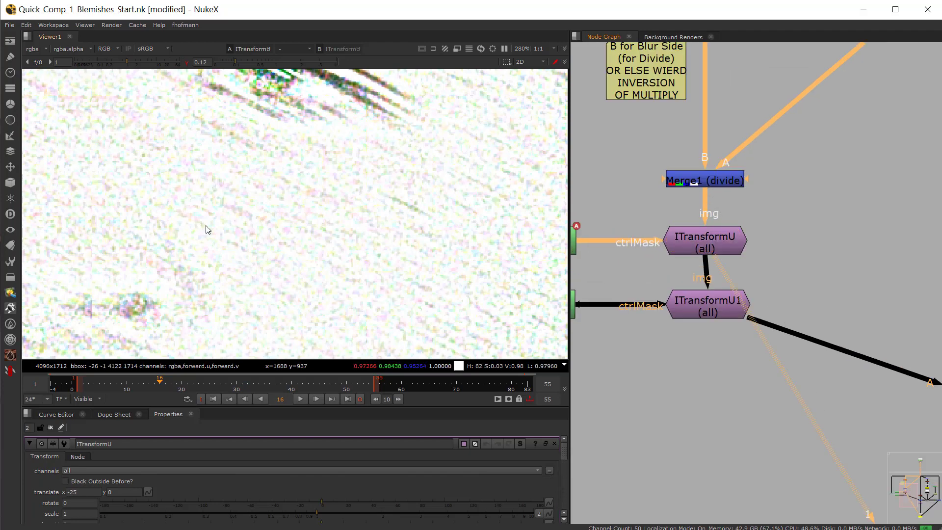
{"action": "left_click", "coordinate": [699, 240]}
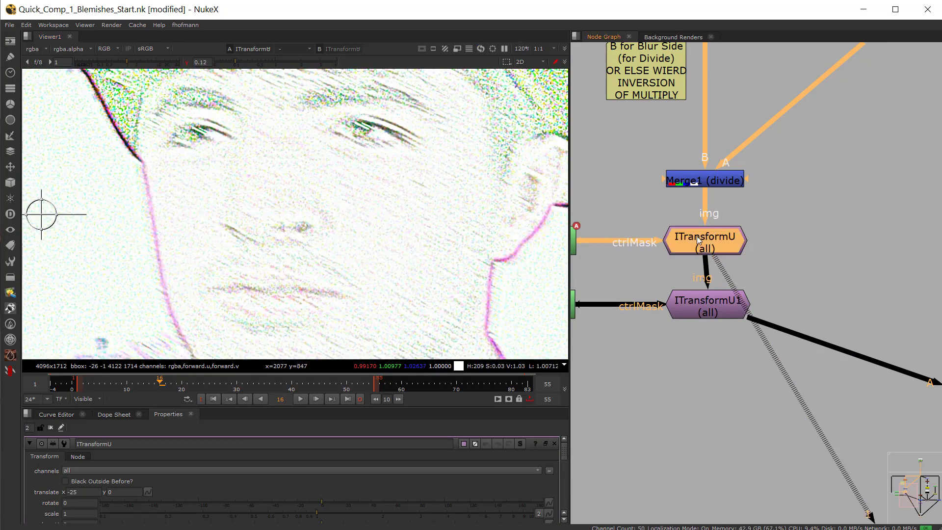
{"action": "left_click_drag", "start_coordinate": [700, 243], "coordinate": [736, 248]}
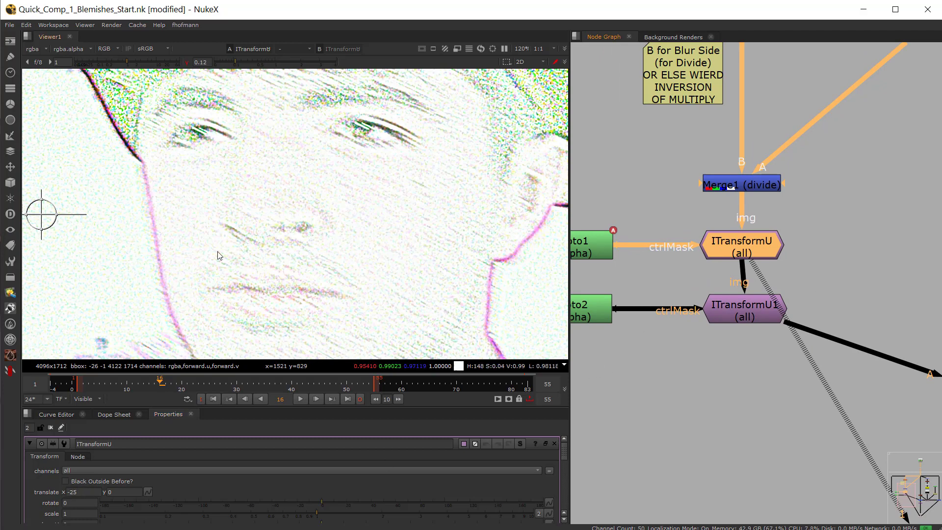
{"action": "left_click", "coordinate": [725, 307]}
{"action": "key", "text": "1"}
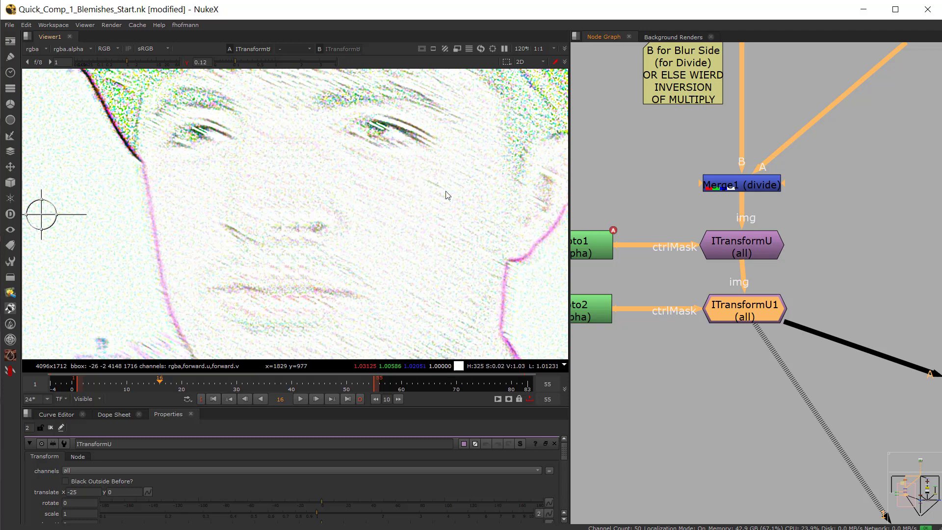
Show the output of Merge2 (multiply) in the viewer and reset the viewer gamma to 1
{"action": "scroll", "coordinate": [785, 390], "scroll_direction": "down", "scroll_amount": 5}
{"action": "left_click_drag", "start_coordinate": [765, 390], "coordinate": [629, 327]}
{"action": "scroll", "coordinate": [751, 318], "scroll_direction": "up", "scroll_amount": 4}
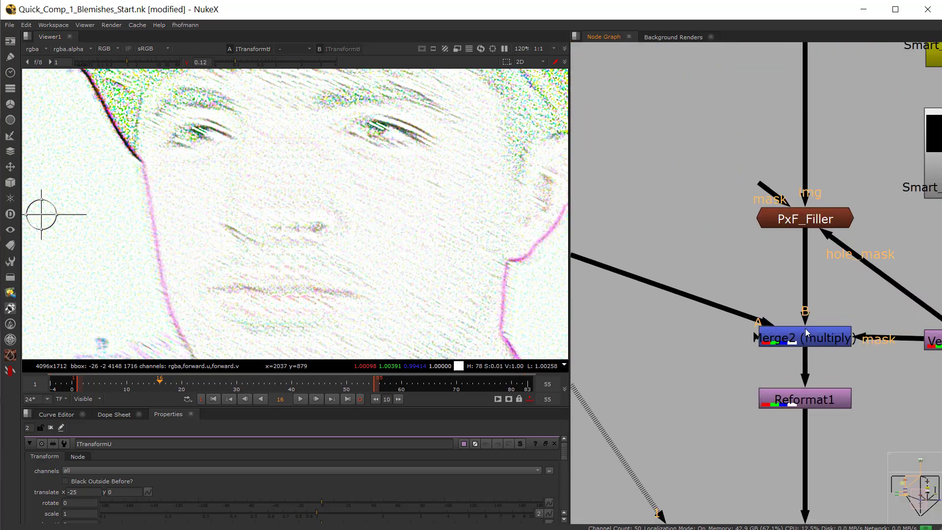
{"action": "left_click", "coordinate": [805, 347]}
{"action": "left_click_drag", "start_coordinate": [805, 348], "coordinate": [814, 335]}
{"action": "left_click_drag", "start_coordinate": [735, 356], "coordinate": [626, 354]}
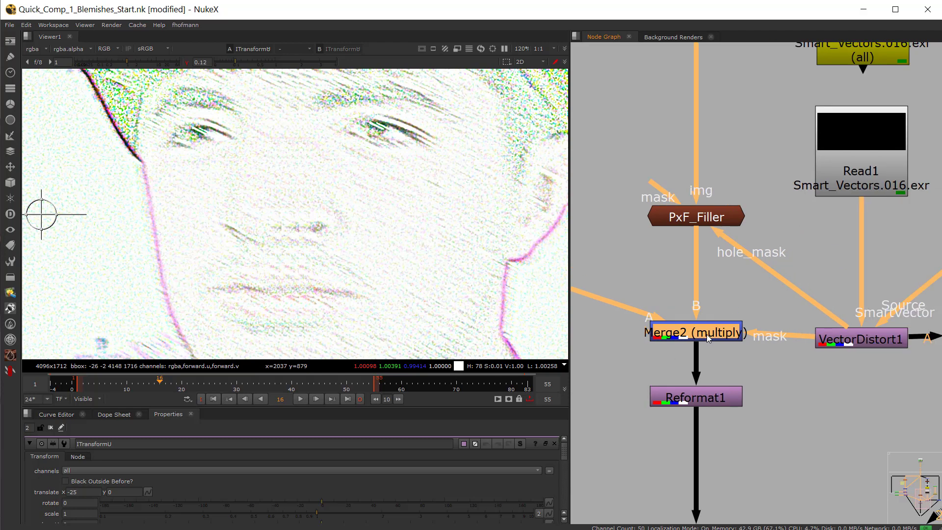
{"action": "key", "text": "1"}
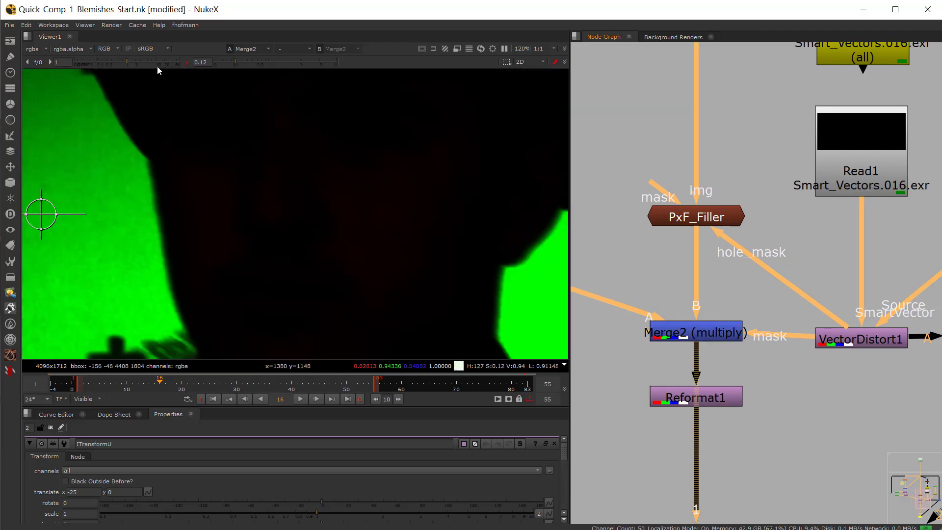
{"action": "left_click", "coordinate": [189, 63]}
Toggle the Merge2 multiply off and on to compare the skin beside the nose with and without the restored texture
{"action": "scroll", "coordinate": [263, 245], "scroll_direction": "up", "scroll_amount": 3}
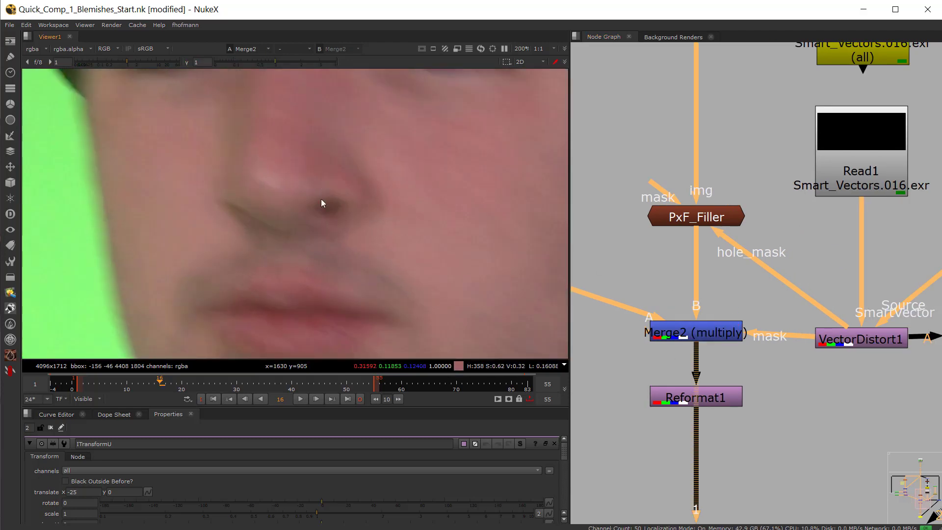
{"action": "left_click_drag", "start_coordinate": [255, 83], "coordinate": [269, 178]}
{"action": "scroll", "coordinate": [275, 197], "scroll_direction": "up", "scroll_amount": 4}
{"action": "left_click", "coordinate": [713, 336]}
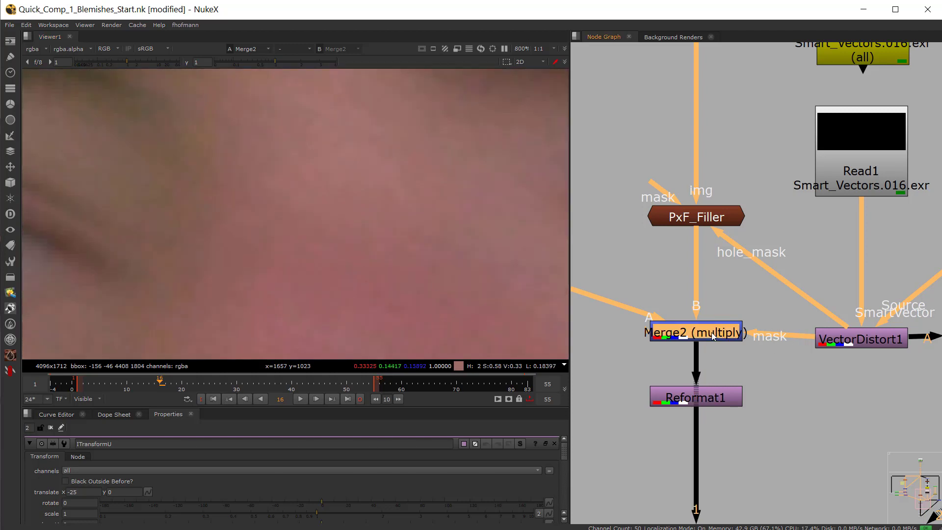
{"action": "scroll", "coordinate": [303, 279], "scroll_direction": "up", "scroll_amount": 4}
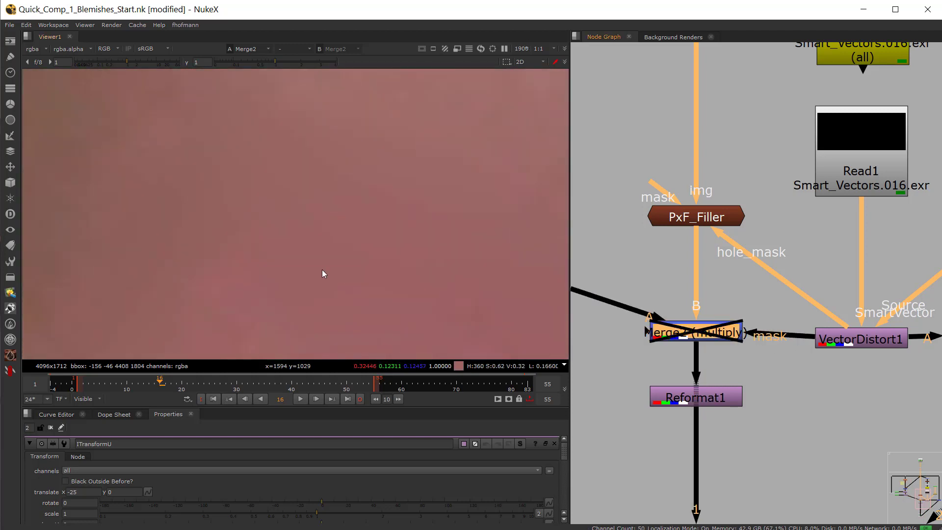
{"action": "scroll", "coordinate": [705, 269], "scroll_direction": "down", "scroll_amount": 5}
{"action": "scroll", "coordinate": [289, 254], "scroll_direction": "down", "scroll_amount": 4}
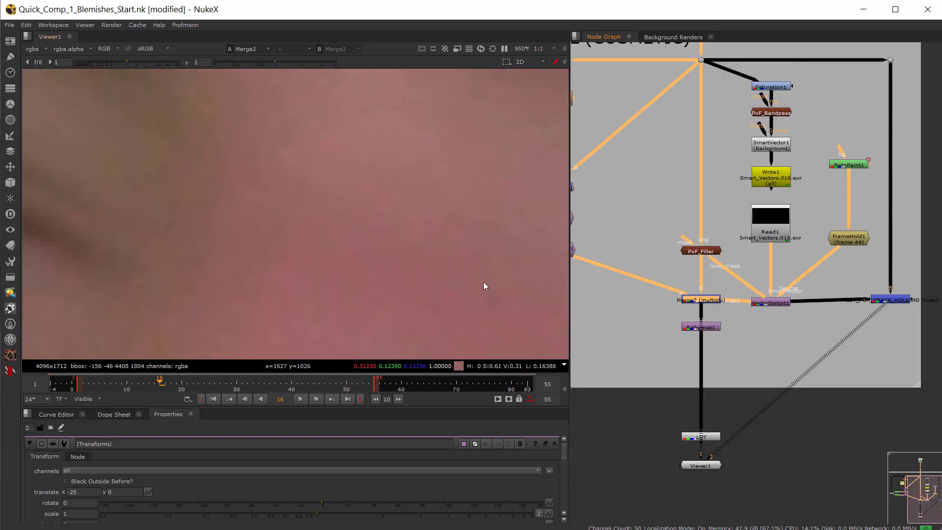
{"action": "scroll", "coordinate": [670, 308], "scroll_direction": "down", "scroll_amount": 2}
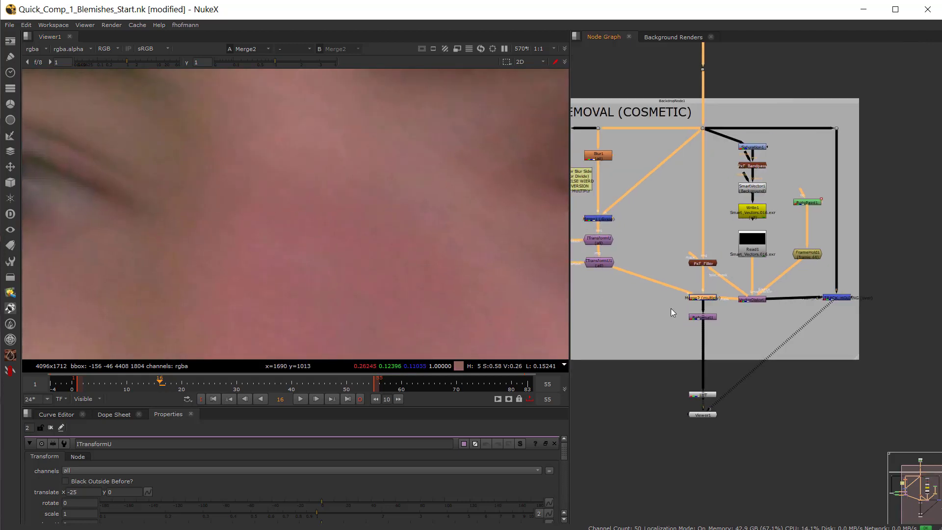
Open the Blur1 properties and set the blur size to 6.9 while viewing the Merge2 result
{"action": "scroll", "coordinate": [690, 266], "scroll_direction": "up", "scroll_amount": 6}
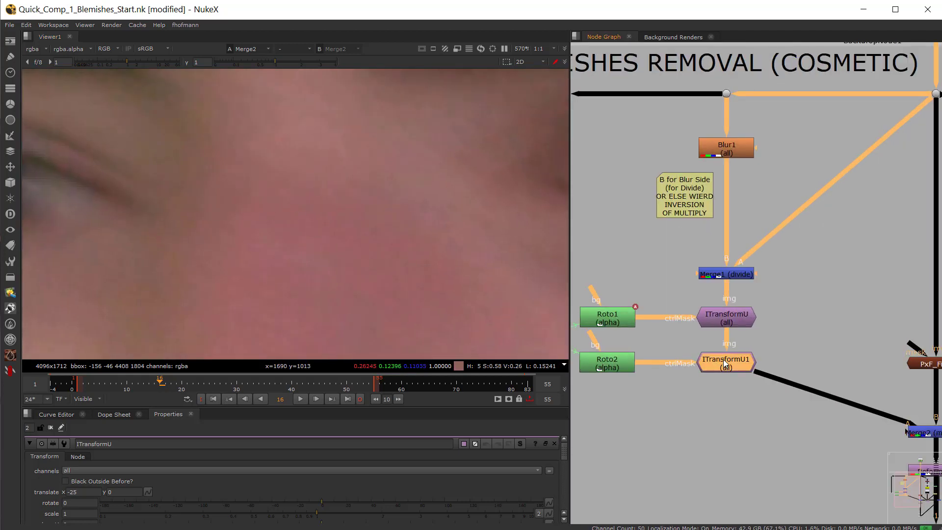
{"action": "left_click_drag", "start_coordinate": [723, 359], "coordinate": [715, 360]}
{"action": "left_click", "coordinate": [717, 157]}
{"action": "double_click", "coordinate": [716, 156]}
{"action": "scroll", "coordinate": [355, 225], "scroll_direction": "up", "scroll_amount": 2}
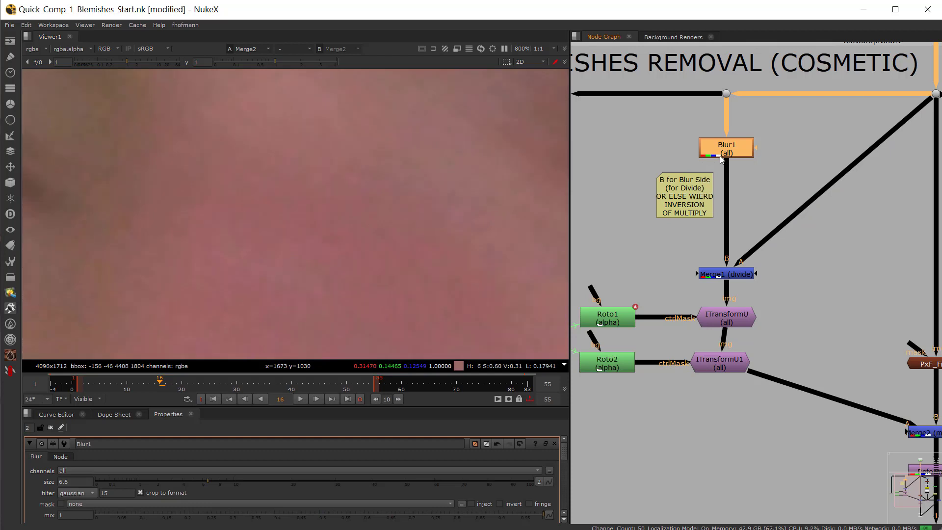
{"action": "mouse_move", "coordinate": [207, 481]}
{"action": "left_mouse_down"}
{"action": "mouse_move", "coordinate": [470, 473]}
{"action": "mouse_move", "coordinate": [172, 481]}
{"action": "mouse_move", "coordinate": [213, 485]}
{"action": "left_mouse_up"}
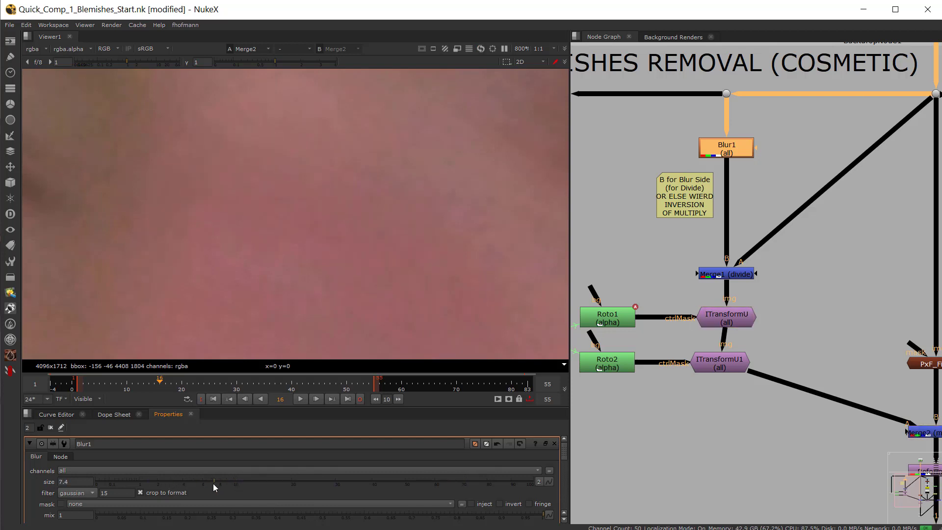
{"action": "scroll", "coordinate": [252, 262], "scroll_direction": "down", "scroll_amount": 5}
{"action": "scroll", "coordinate": [249, 235], "scroll_direction": "down", "scroll_amount": 5}
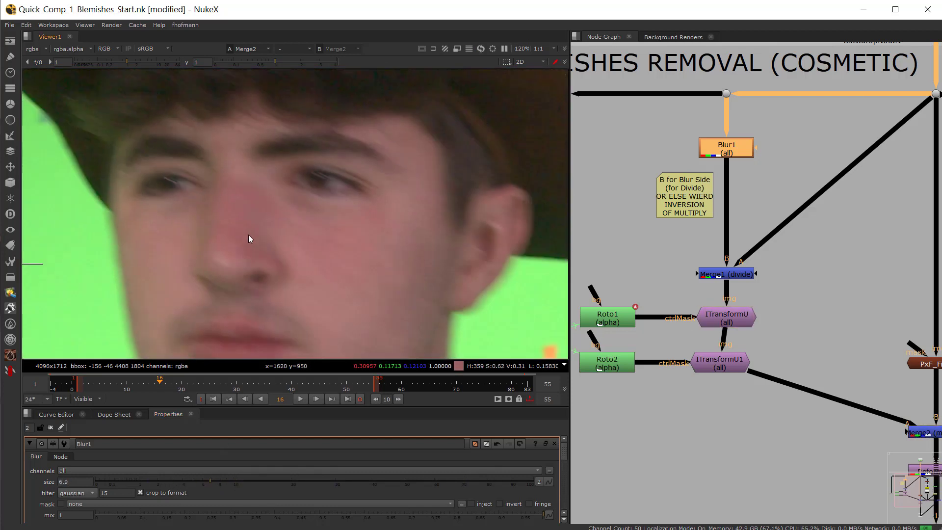
Select ITransformU and ITransformU1 together and toggle both off and on to compare the skin texture on the cheek
{"action": "scroll", "coordinate": [281, 240], "scroll_direction": "up", "scroll_amount": 1}
{"action": "scroll", "coordinate": [331, 201], "scroll_direction": "up", "scroll_amount": 4}
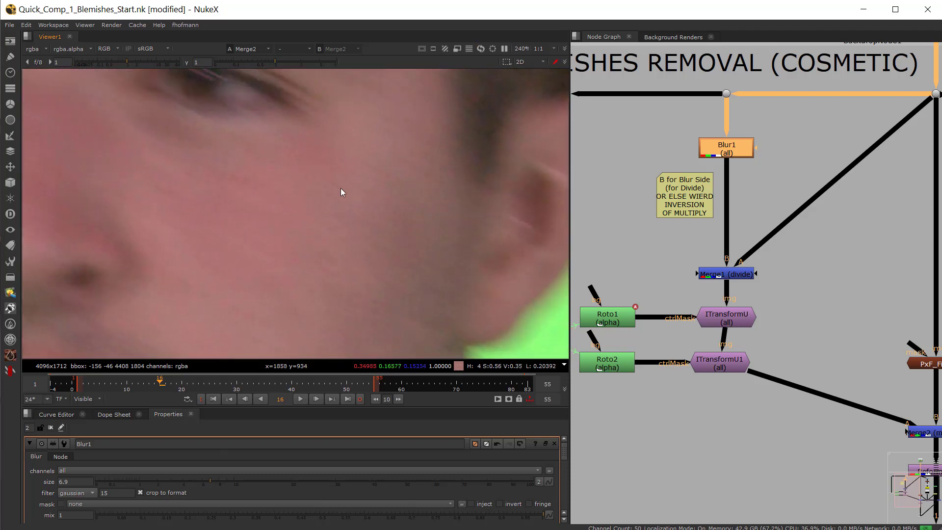
{"action": "scroll", "coordinate": [713, 355], "scroll_direction": "up", "scroll_amount": 2}
{"action": "scroll", "coordinate": [320, 190], "scroll_direction": "up", "scroll_amount": 1}
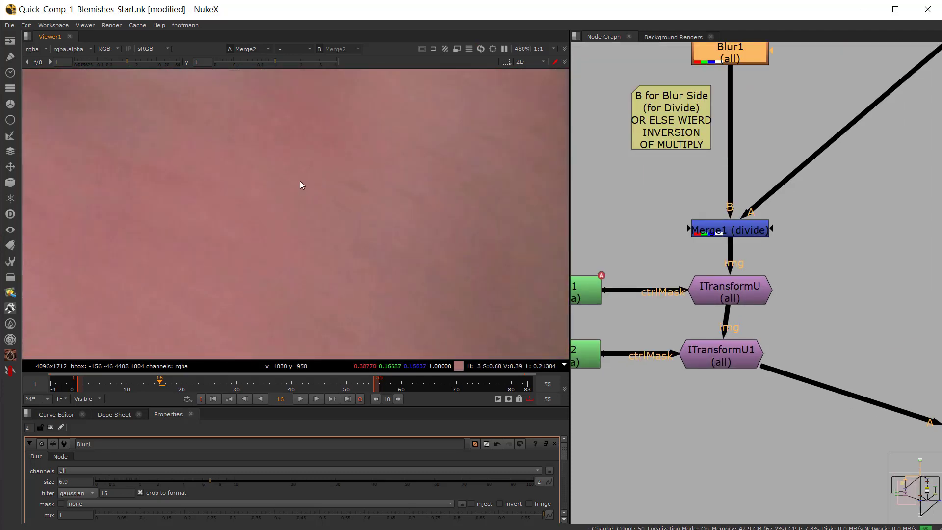
{"action": "left_click_drag", "start_coordinate": [659, 268], "coordinate": [801, 400]}
{"action": "key", "text": "d"}
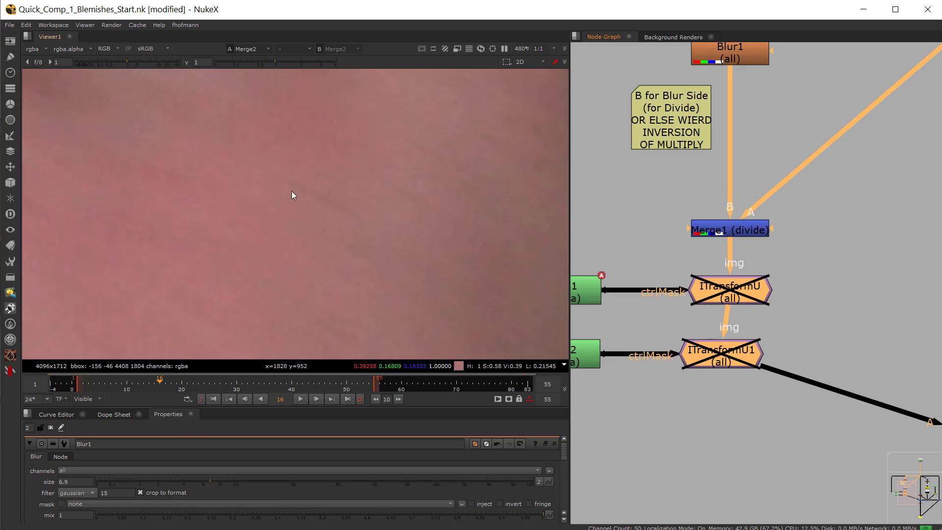
{"action": "key", "text": "d"}
{"action": "key", "text": "d"}
{"action": "key", "text": "d"}
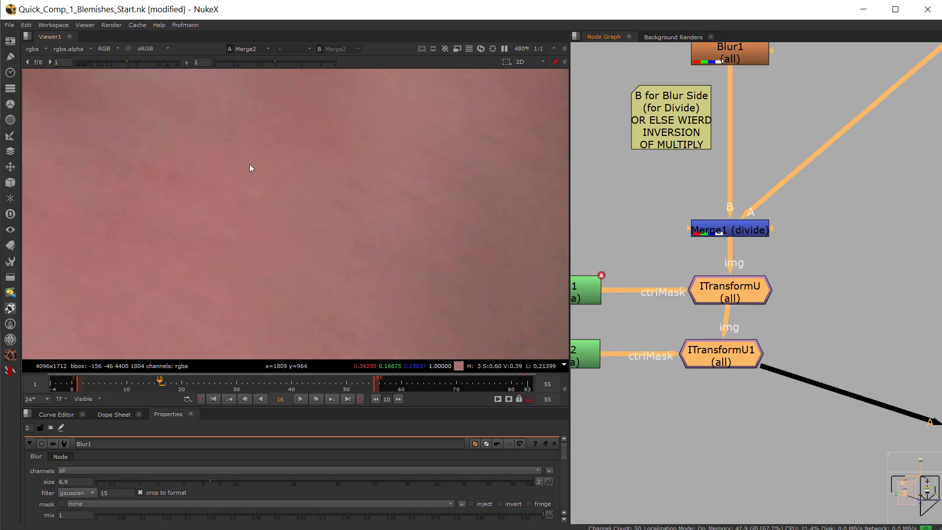
{"action": "key", "text": "d"}
Compare the texture around the mouth, chin and cheek with both ITransform nodes disabled and enabled, leaving them enabled
{"action": "scroll", "coordinate": [292, 211], "scroll_direction": "down", "scroll_amount": 5}
{"action": "scroll", "coordinate": [242, 302], "scroll_direction": "up", "scroll_amount": 4}
{"action": "key", "text": "d"}
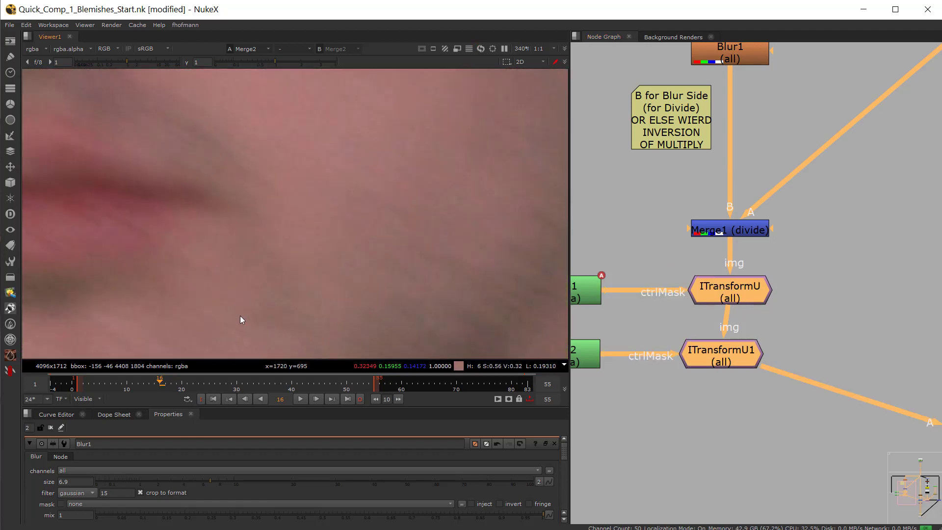
{"action": "key", "text": "d"}
{"action": "key", "text": "d"}
{"action": "key", "text": "d"}
{"action": "scroll", "coordinate": [290, 235], "scroll_direction": "down", "scroll_amount": 4}
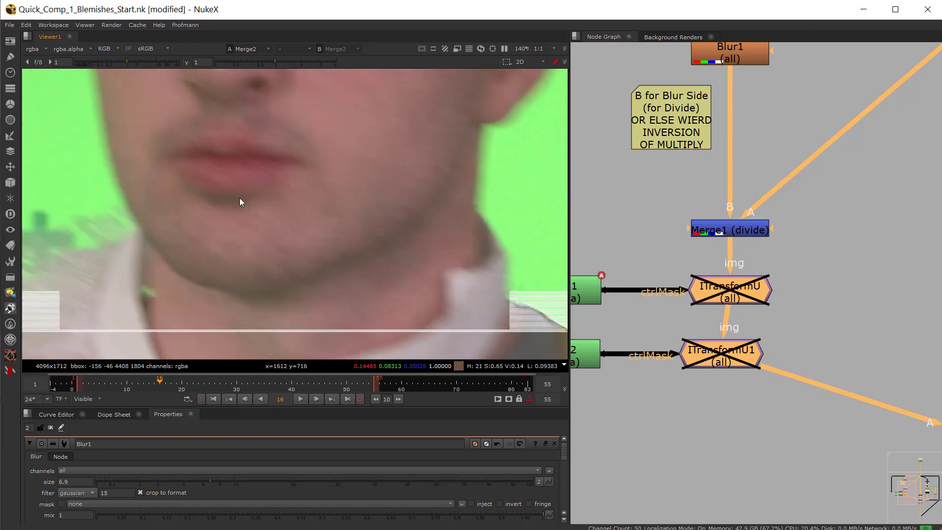
{"action": "key", "text": "d"}
{"action": "scroll", "coordinate": [273, 216], "scroll_direction": "up", "scroll_amount": 4}
{"action": "key", "text": "d"}
{"action": "key", "text": "d"}
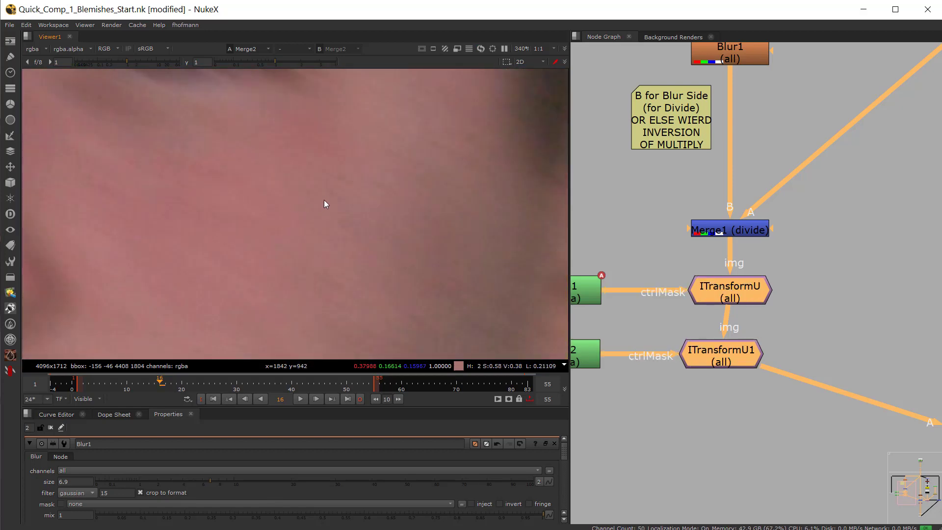
{"action": "key", "text": "d"}
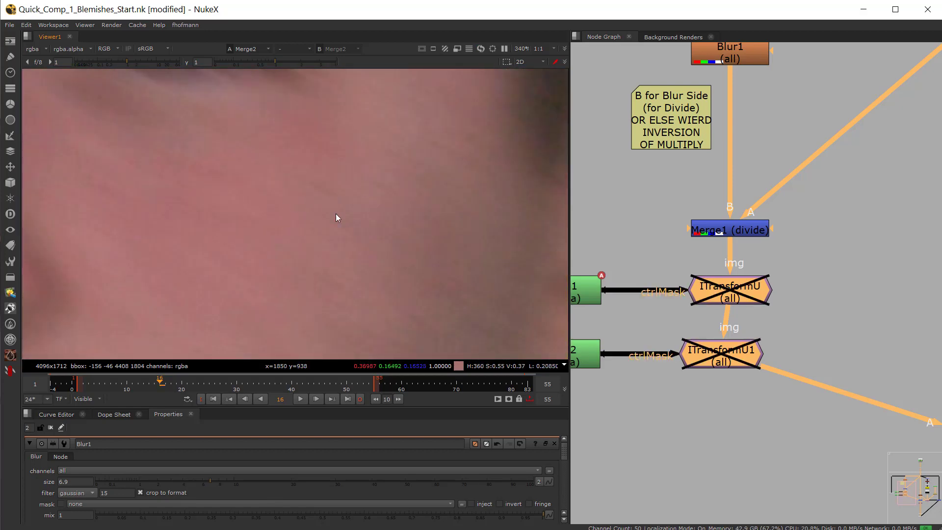
{"action": "key", "text": "d"}
Open the ITransformU properties to check its horizontal translate value, and select the ITransformU1 node
{"action": "double_click", "coordinate": [727, 297]}
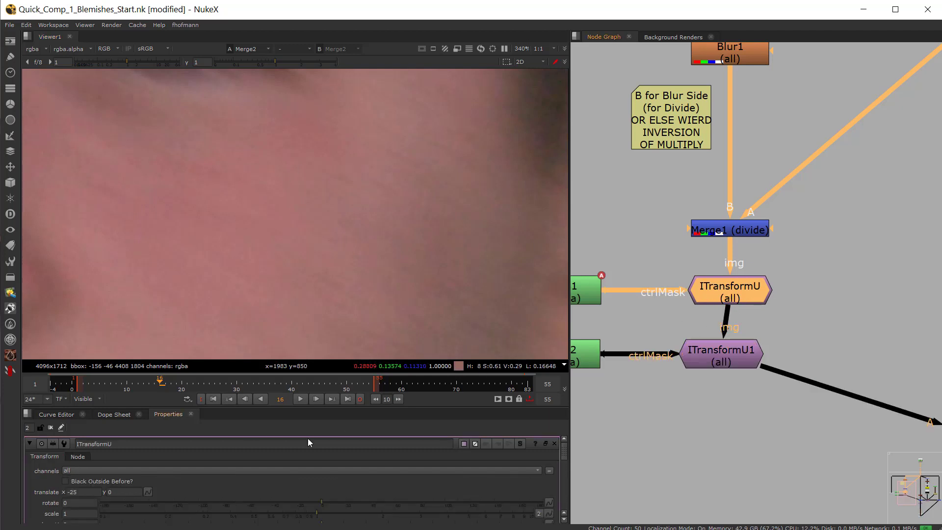
{"action": "left_click", "coordinate": [77, 492]}
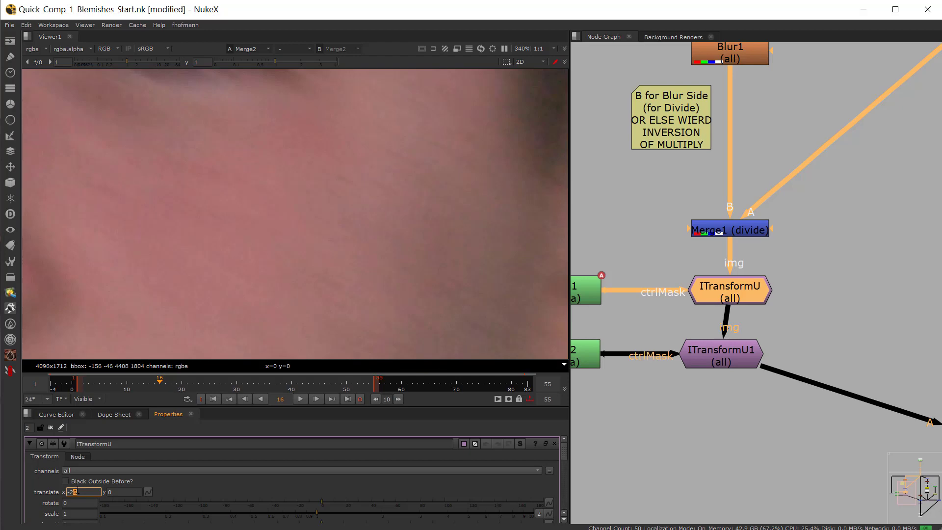
{"action": "left_click", "coordinate": [810, 285]}
{"action": "left_click", "coordinate": [743, 361]}
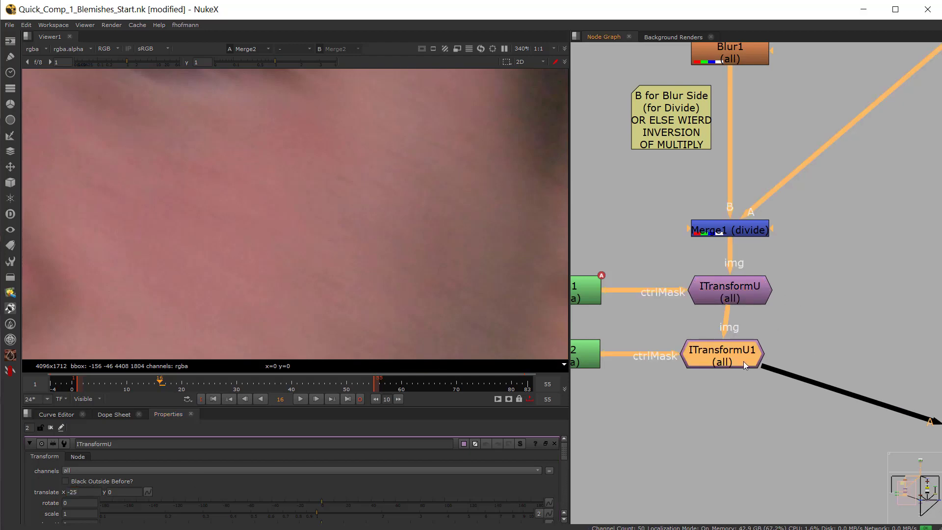
Check the Merge2 multiply connections and show the output of Reformat1 in the viewer with the whole face framed
{"action": "scroll", "coordinate": [746, 361], "scroll_direction": "down", "scroll_amount": 2}
{"action": "scroll", "coordinate": [755, 379], "scroll_direction": "down", "scroll_amount": 2}
{"action": "scroll", "coordinate": [713, 396], "scroll_direction": "up", "scroll_amount": 6}
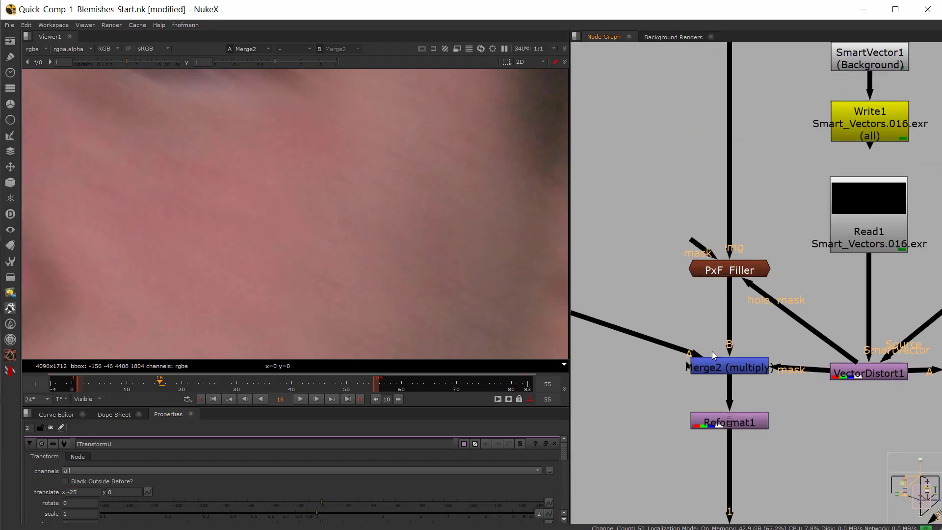
{"action": "left_click_drag", "start_coordinate": [697, 330], "coordinate": [697, 335]}
{"action": "scroll", "coordinate": [319, 227], "scroll_direction": "down", "scroll_amount": 6}
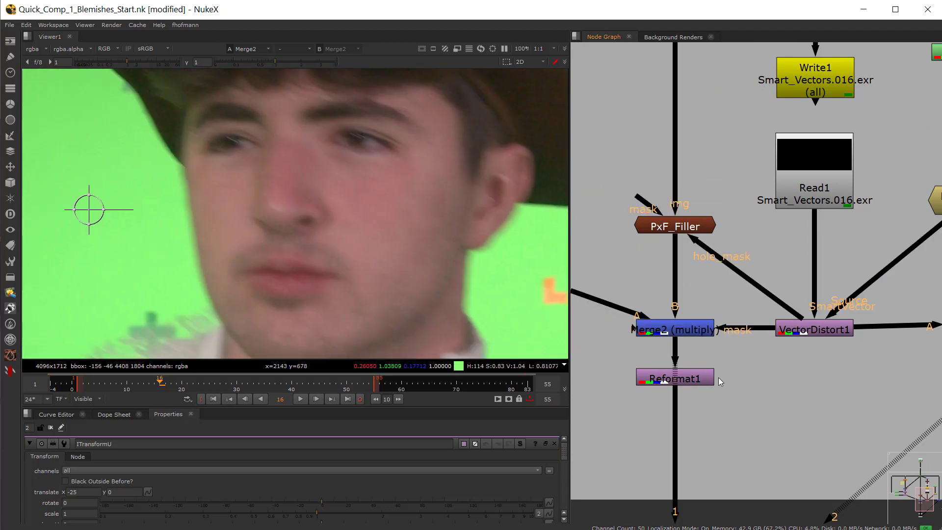
{"action": "left_click", "coordinate": [655, 379]}
{"action": "key", "text": "1"}
{"action": "scroll", "coordinate": [735, 370], "scroll_direction": "down", "scroll_amount": 3}
{"action": "left_click_drag", "start_coordinate": [734, 370], "coordinate": [643, 310]}
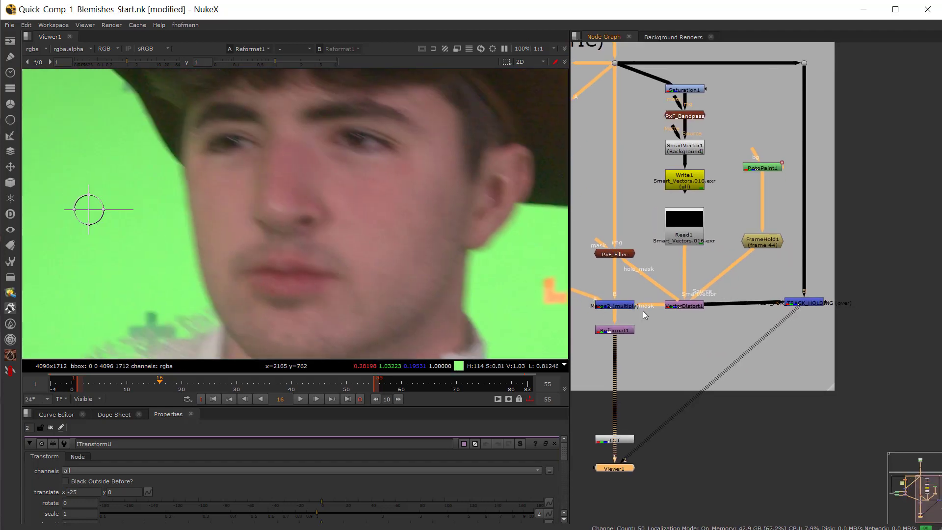
Inspect the connections of VectorDistort1 and the TEST_FOR_TRACK_HOLDING merge, and show the output of the LUT node in the viewer
{"action": "left_click", "coordinate": [685, 308]}
{"action": "left_click", "coordinate": [799, 304]}
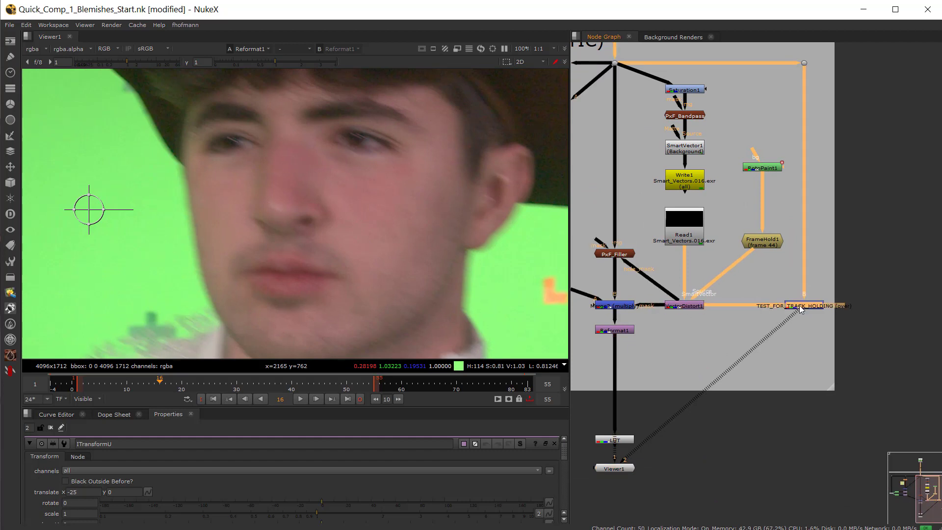
{"action": "left_click_drag", "start_coordinate": [692, 337], "coordinate": [804, 270]}
{"action": "scroll", "coordinate": [714, 369], "scroll_direction": "up", "scroll_amount": 3}
{"action": "left_click", "coordinate": [726, 370]}
{"action": "key", "text": "1"}
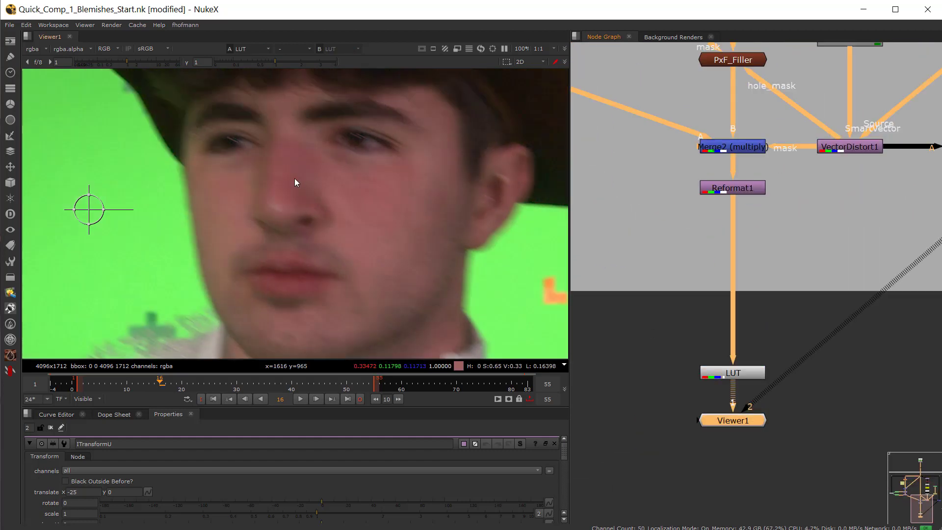
Open the LUT properties, frame the whole graded image in the viewer, and move the LUT node up closer to Reformat1
{"action": "double_click", "coordinate": [727, 371]}
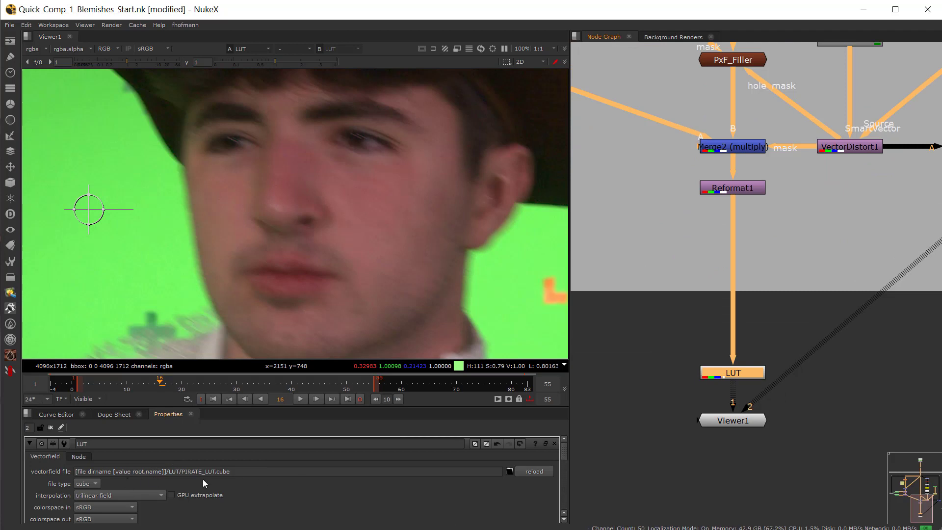
{"action": "key", "text": "f"}
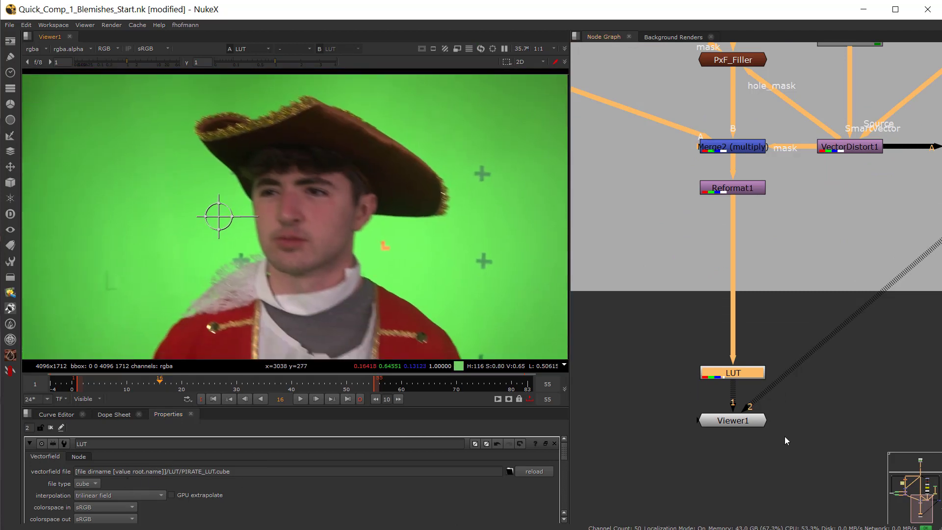
{"action": "left_click_drag", "start_coordinate": [741, 374], "coordinate": [742, 338]}
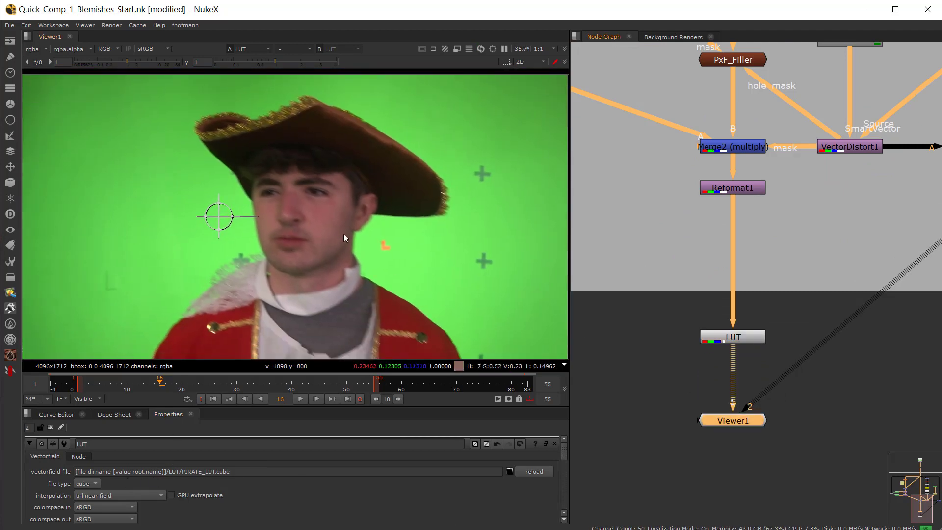
{"action": "scroll", "coordinate": [342, 229], "scroll_direction": "down", "scroll_amount": 3}
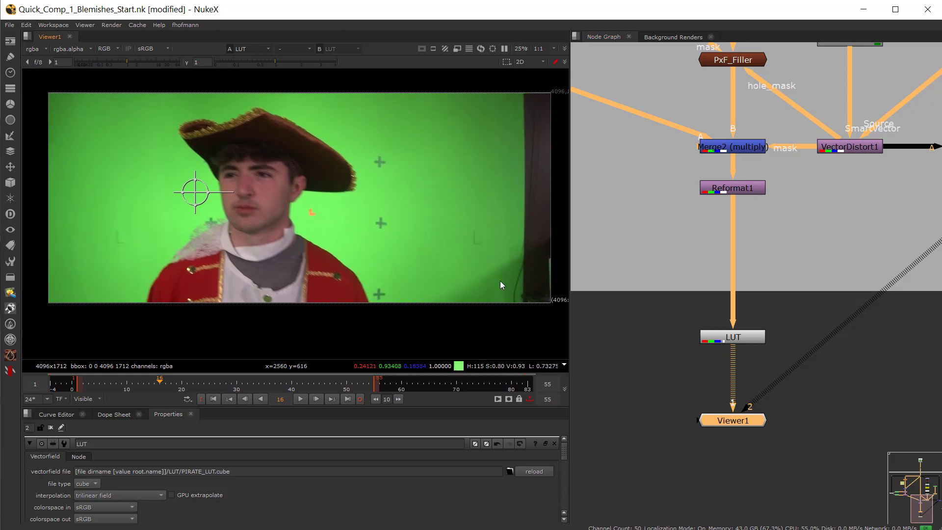
Select the LUT node and look up the Use as Input Process command for it
{"action": "left_click", "coordinate": [753, 338]}
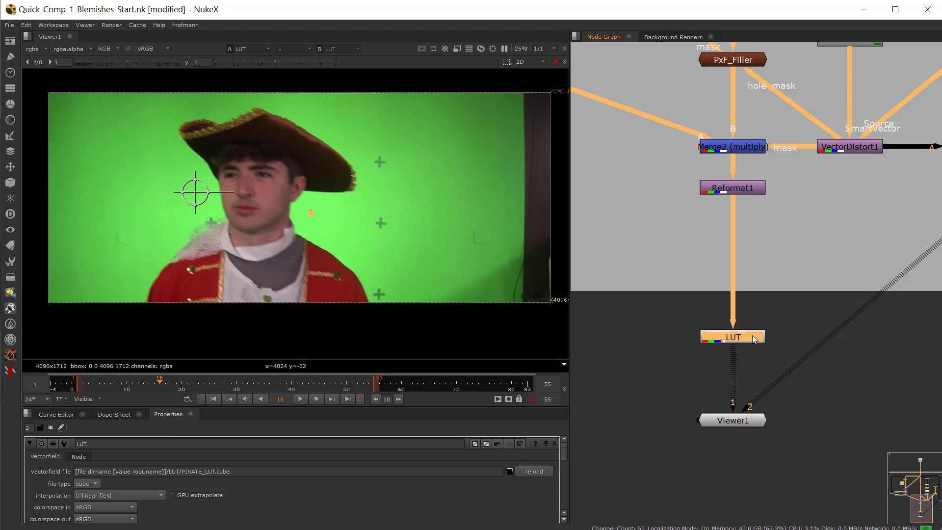
{"action": "left_click", "coordinate": [26, 25]}
{"action": "mouse_move", "coordinate": [147, 224]}
{"action": "mouse_move", "coordinate": [330, 227]}
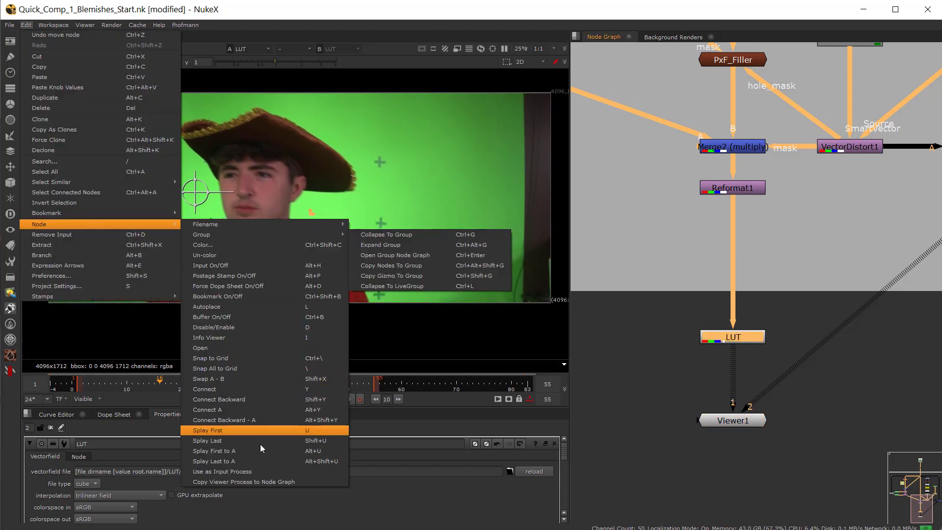
{"action": "left_click", "coordinate": [259, 473]}
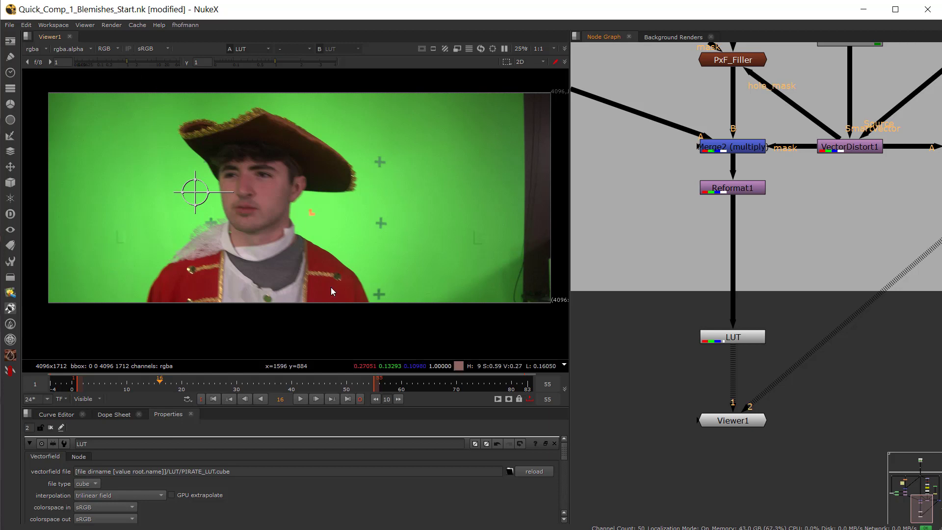
Review the complete BLEMISHES REMOVAL (COSMETIC) node tree, from the source plate down to the LUT and Viewer1
{"action": "left_click_drag", "start_coordinate": [639, 307], "coordinate": [861, 391]}
{"action": "left_click", "coordinate": [634, 367]}
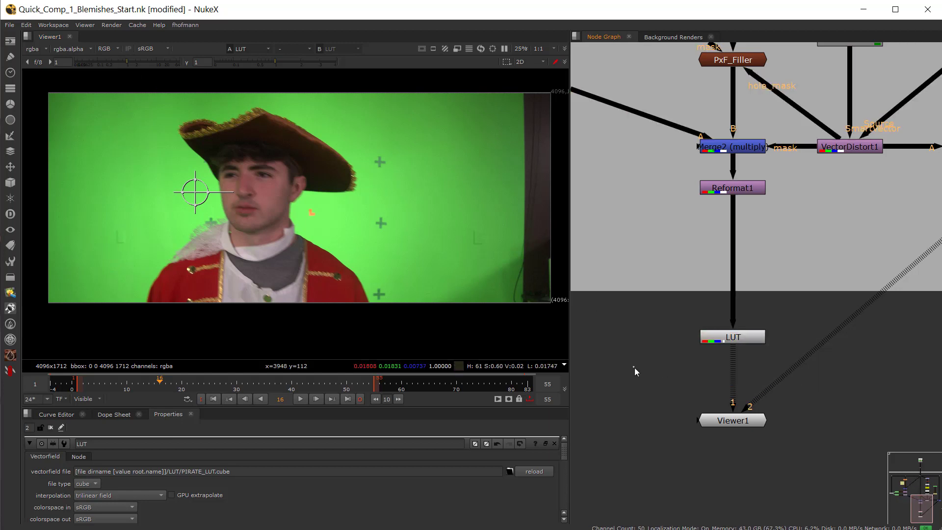
{"action": "scroll", "coordinate": [644, 373], "scroll_direction": "down", "scroll_amount": 6}
{"action": "left_click_drag", "start_coordinate": [645, 382], "coordinate": [737, 407]}
{"action": "scroll", "coordinate": [737, 407], "scroll_direction": "up", "scroll_amount": 3}
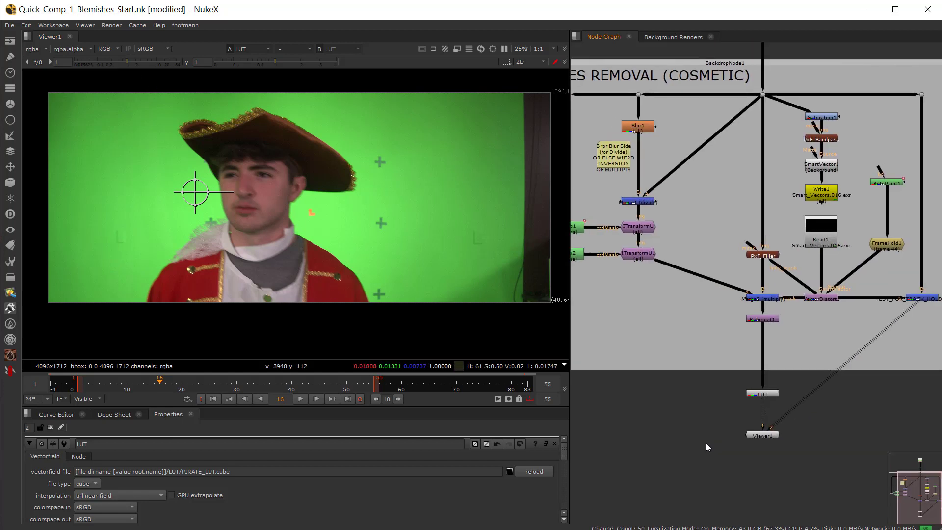
{"action": "scroll", "coordinate": [707, 443], "scroll_direction": "down", "scroll_amount": 3}
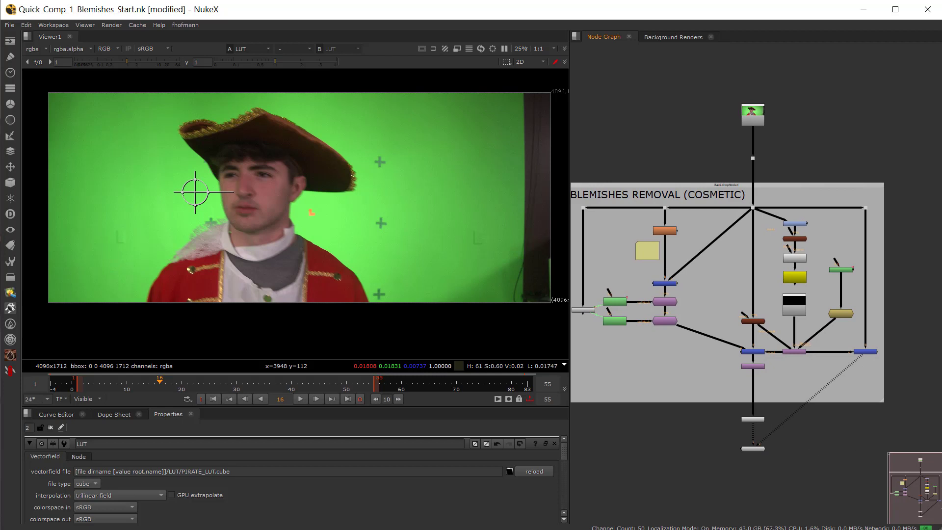